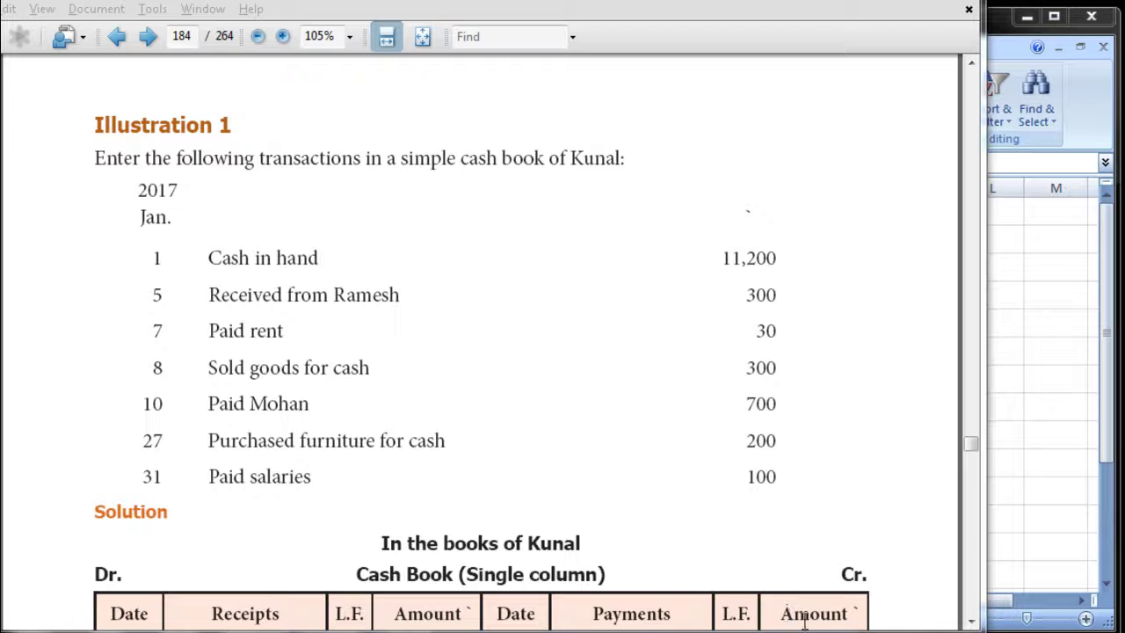
- Switch to the Excel workbook Subsidiary_Books_II and review the row 4 column headings on the Dr and Cr sides
left_click(691, 623)
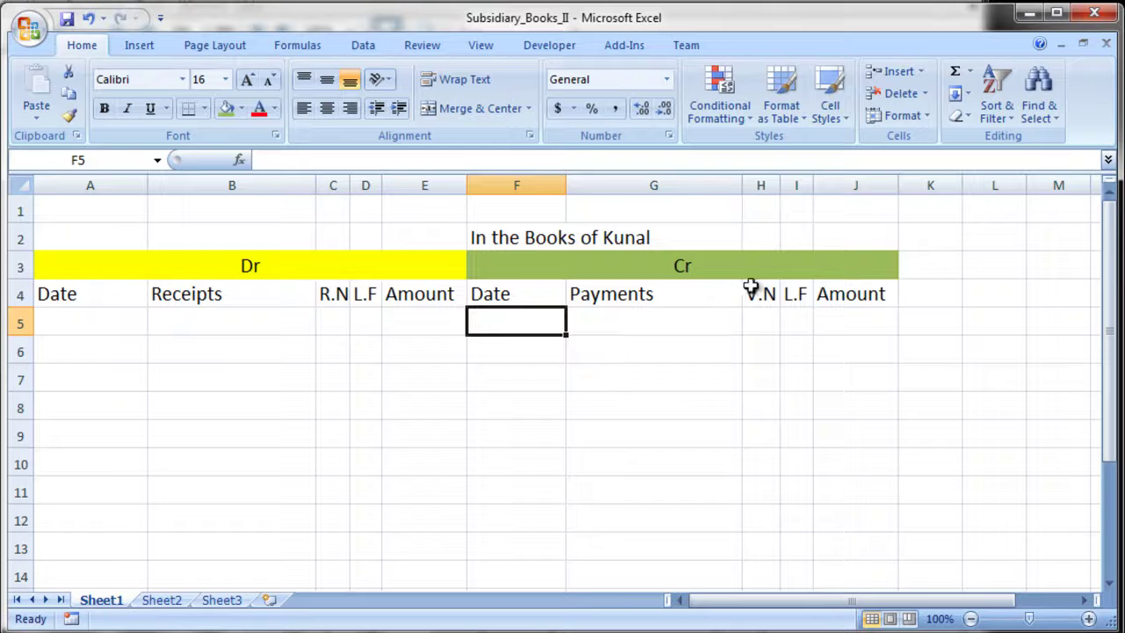
left_click(73, 296)
left_click(191, 296)
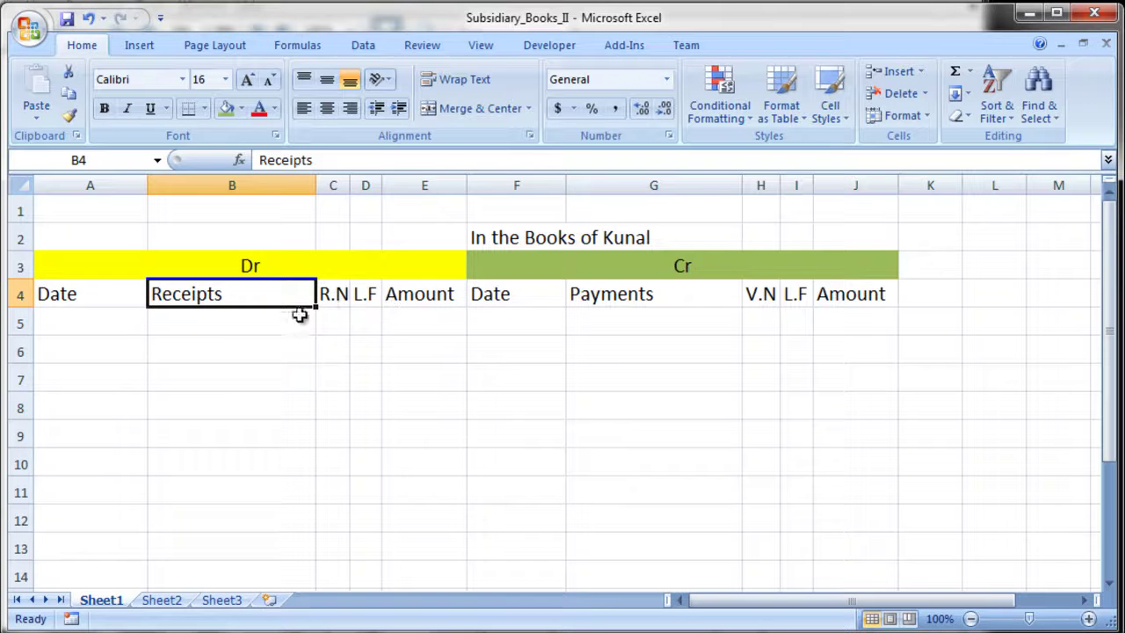
left_click(329, 297)
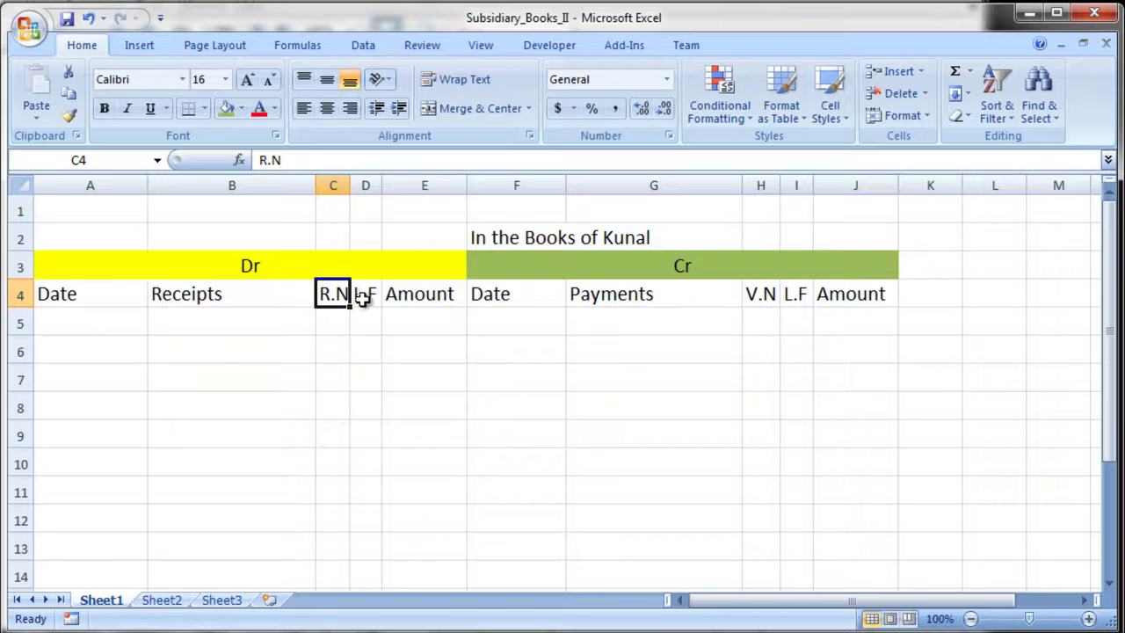
left_click(362, 297)
left_click(397, 301)
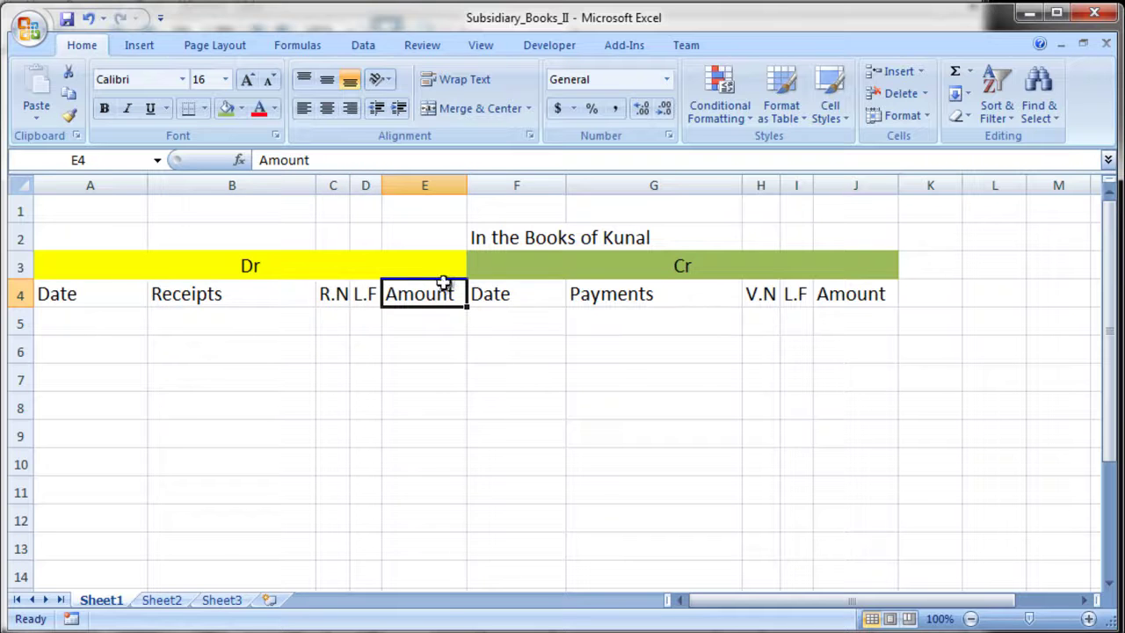
left_click(516, 299)
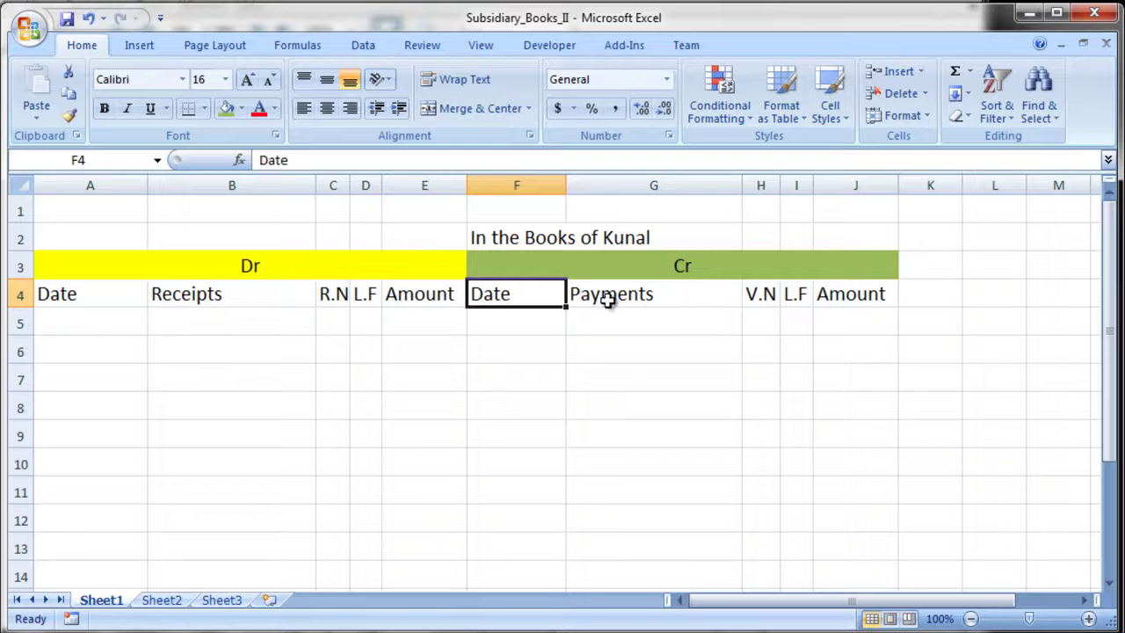
left_click(607, 299)
left_click(757, 301)
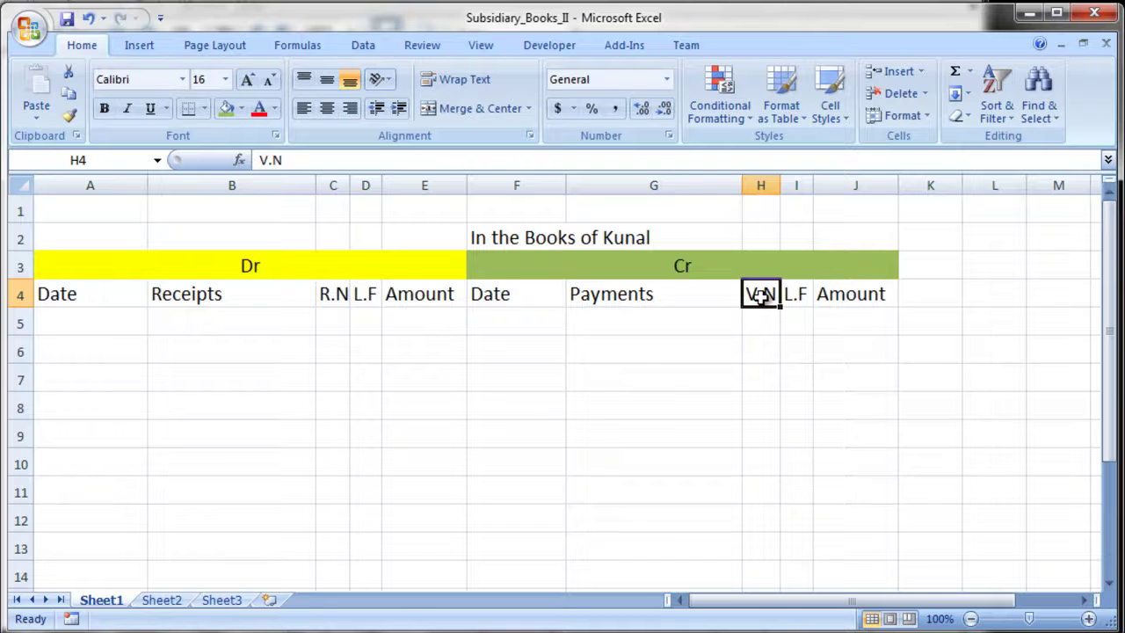
left_click(797, 293)
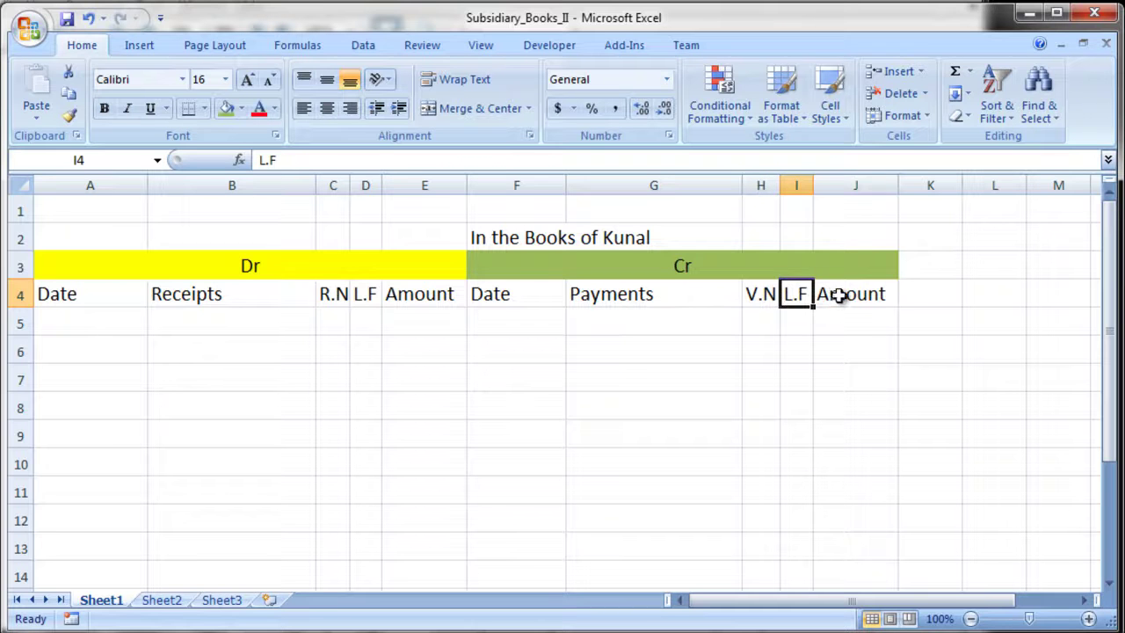
left_click(839, 297)
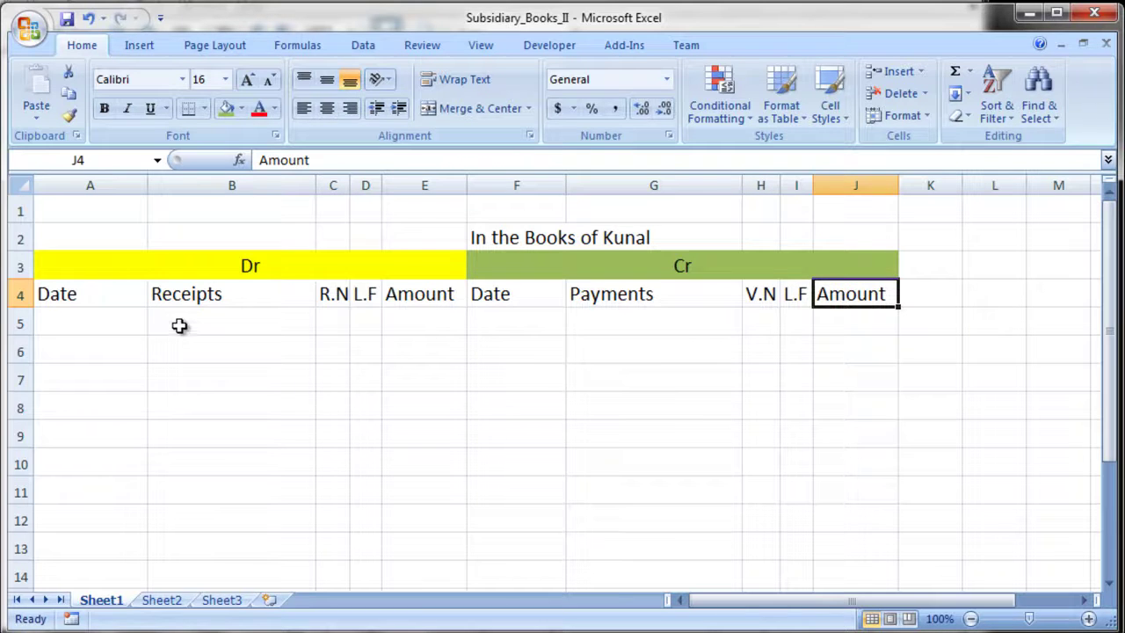
- Format the Dr side's date cells A5:A13 with the Date type 14-Mar-01
left_click(103, 316)
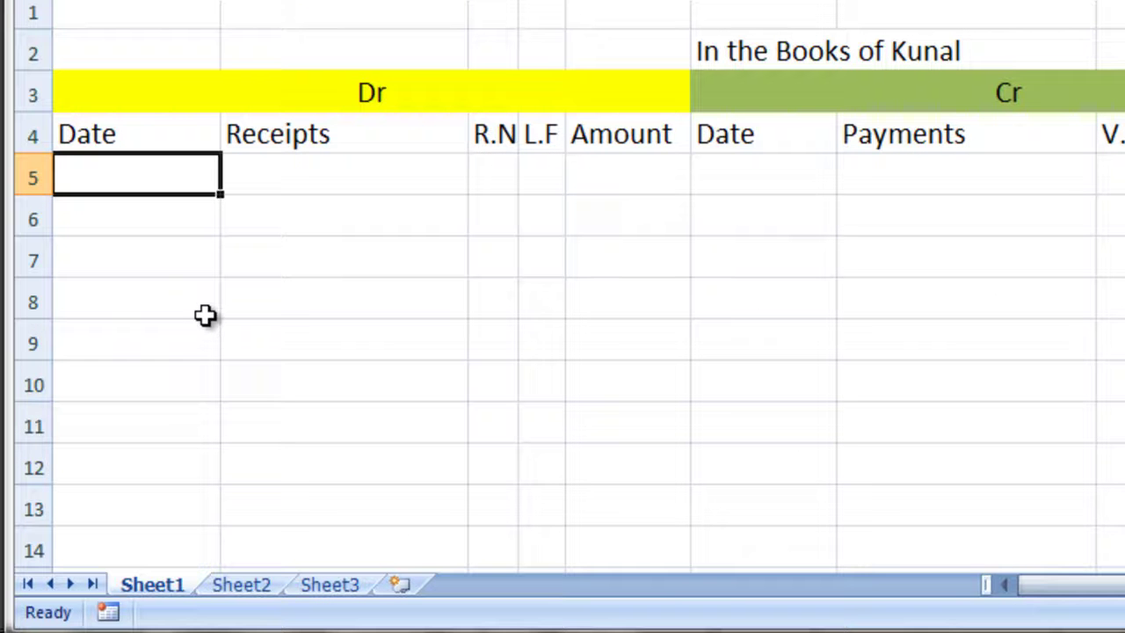
key("shift+Down")
key("shift+Down")
key("shift+Down")
key("shift+Down")
key("shift+Down")
key("shift+Down")
key("shift+Down")
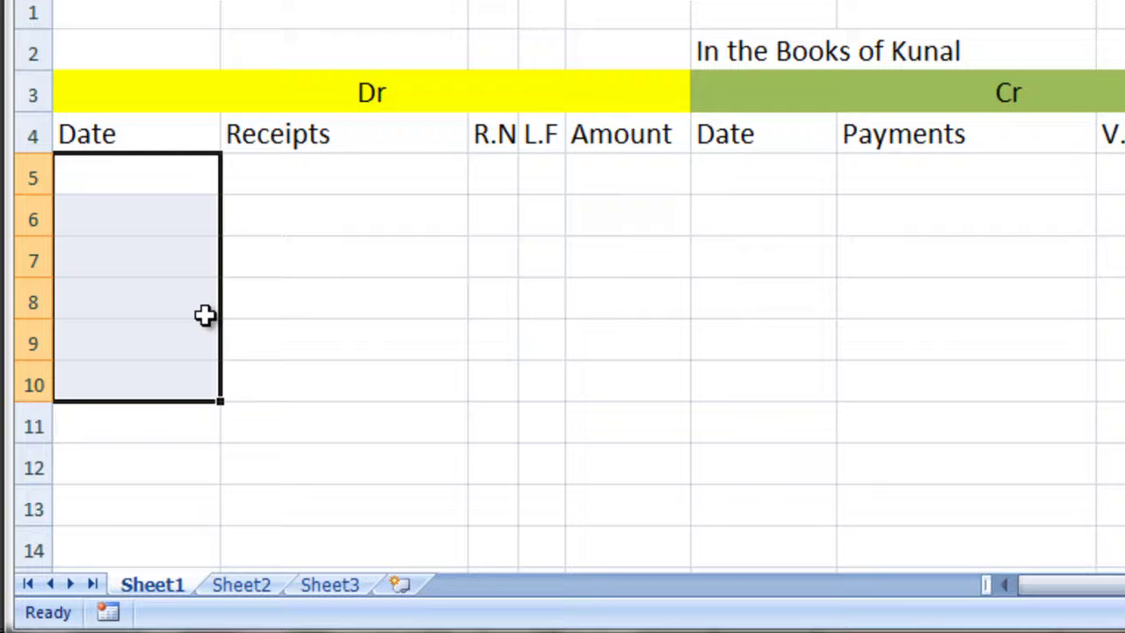
key("shift+Down")
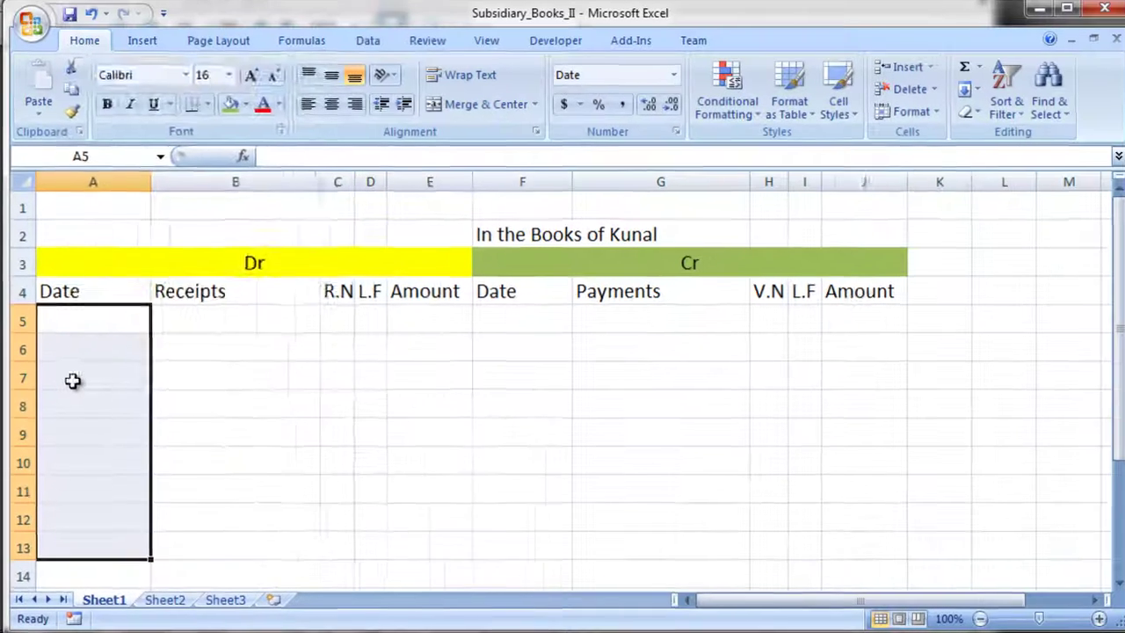
right_click(72, 380)
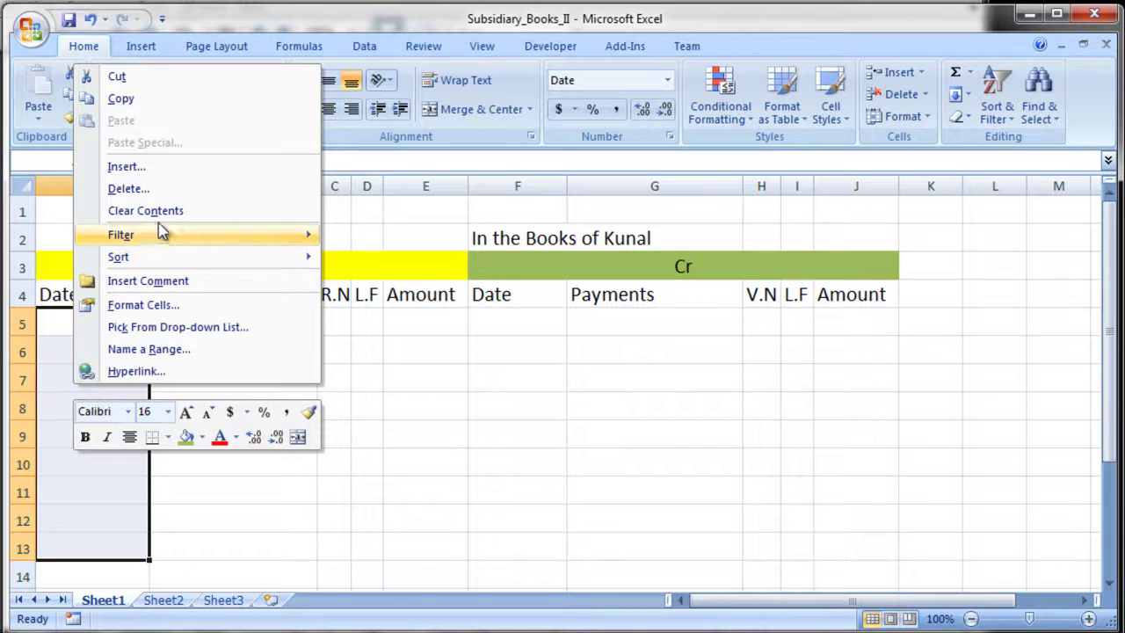
left_click(187, 307)
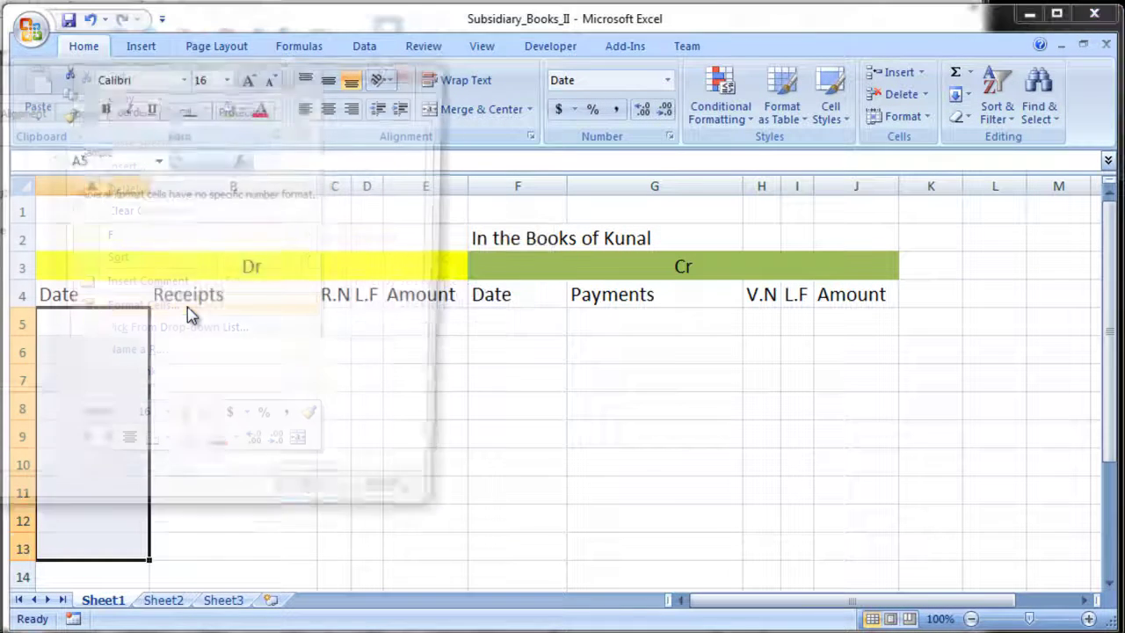
left_click_drag(141, 74, 447, 41)
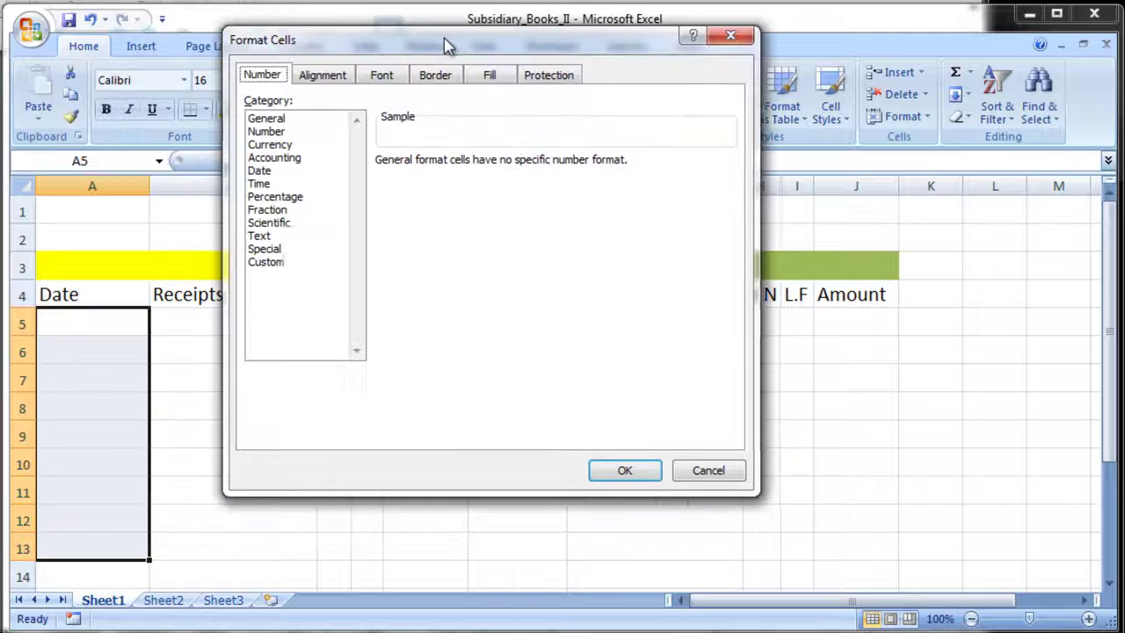
left_click(264, 171)
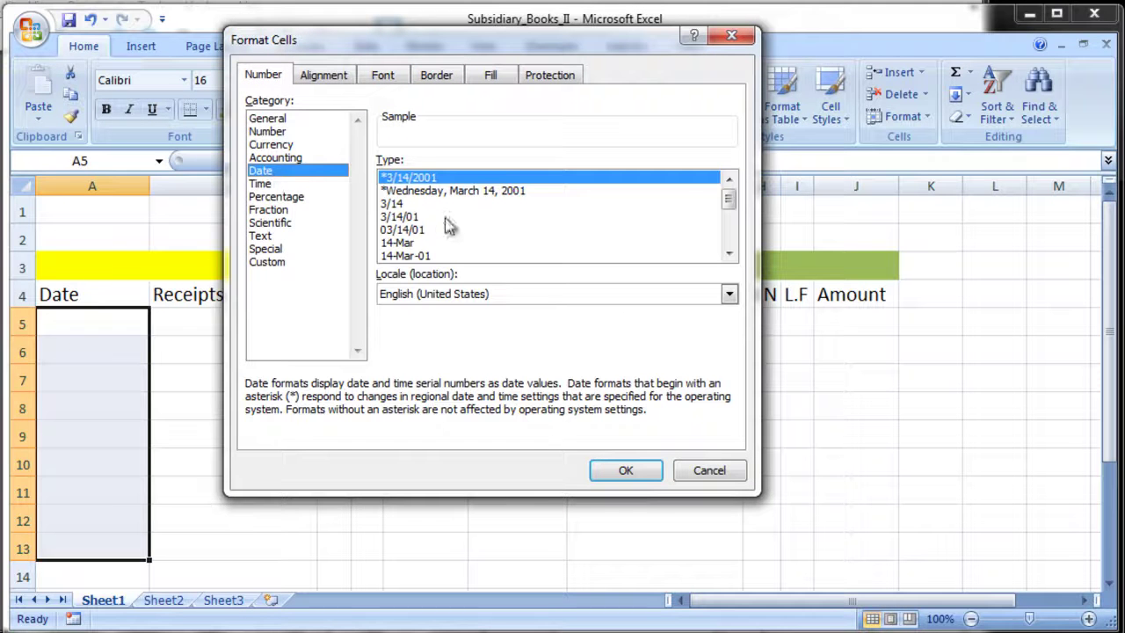
left_click(429, 257)
left_click(626, 474)
- Format the Cr side's date cells F5:F12 with the Date type 14-Mar-01
left_click_drag(515, 326, 540, 524)
right_click(533, 424)
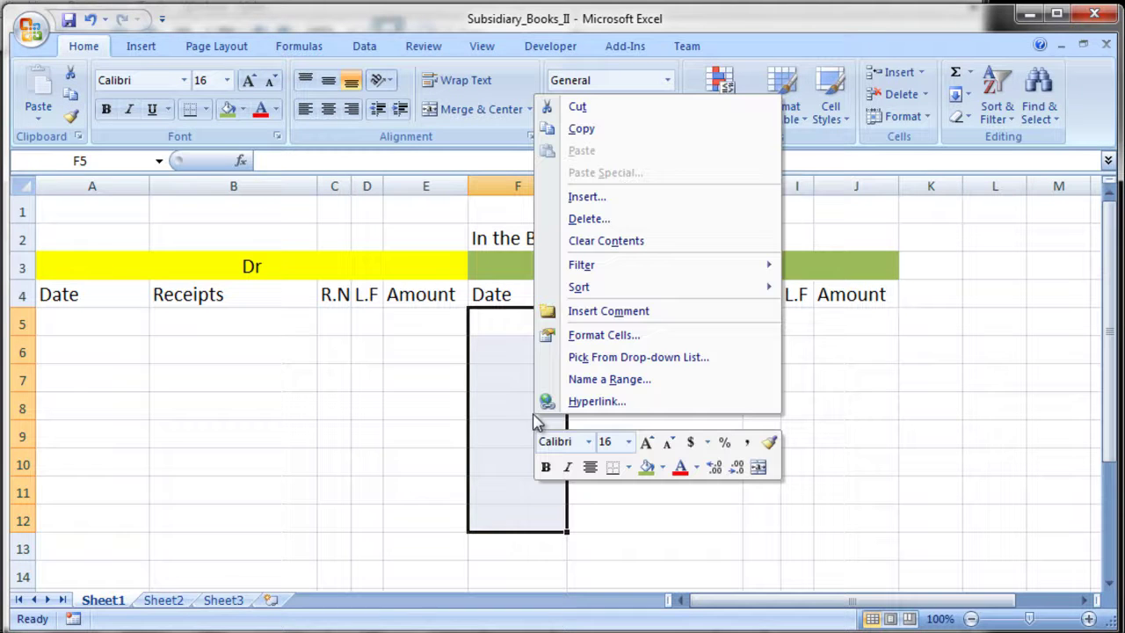
left_click(611, 335)
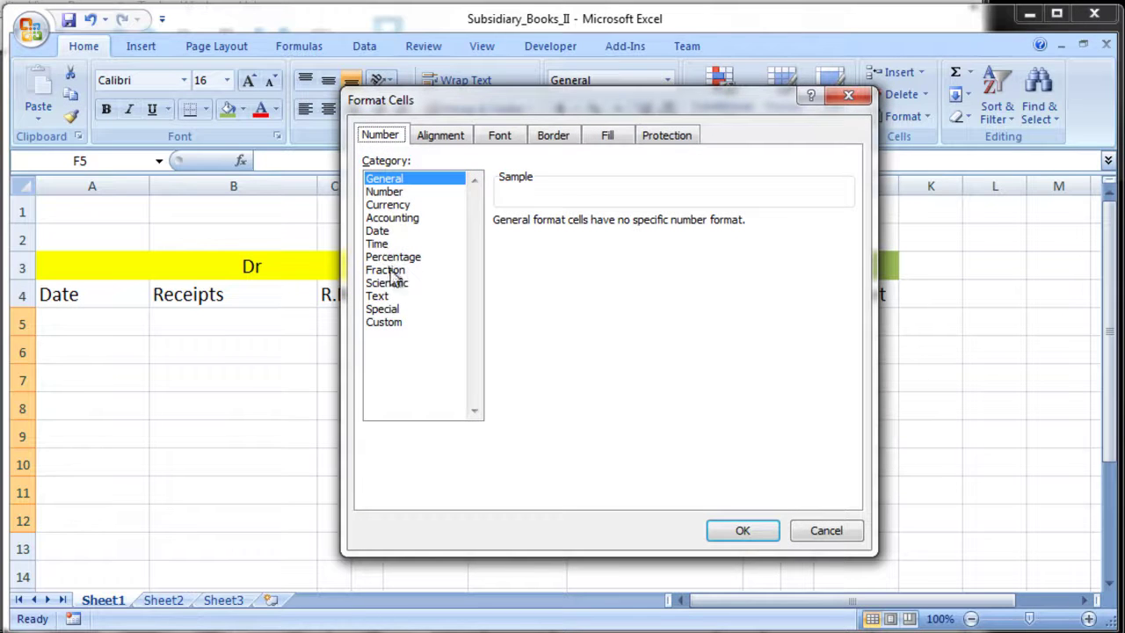
left_click(380, 231)
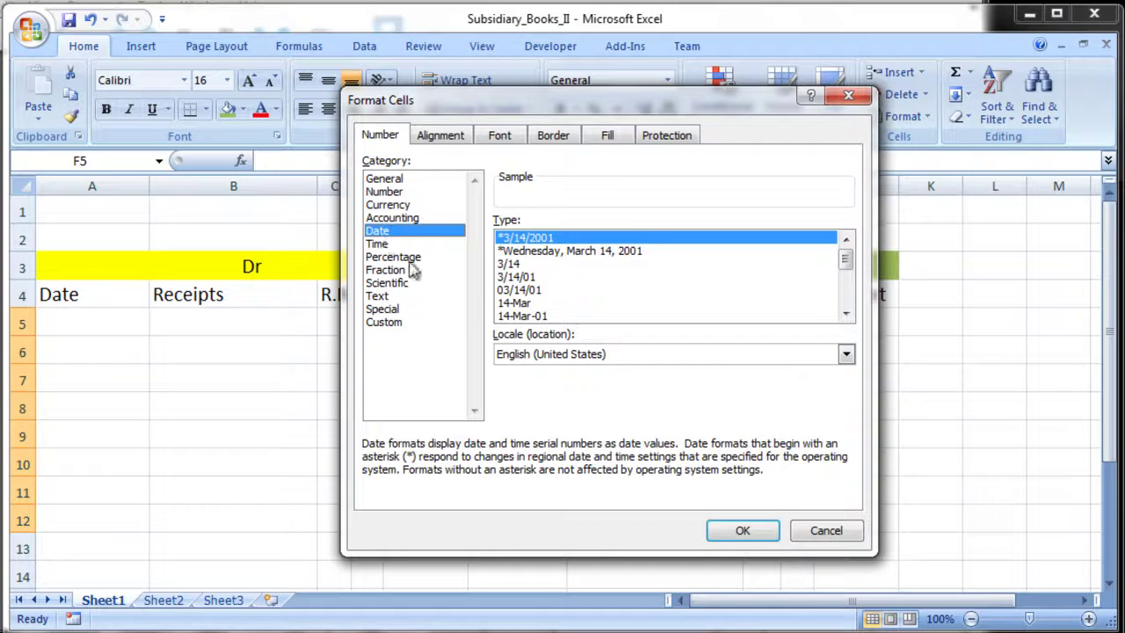
left_click(525, 318)
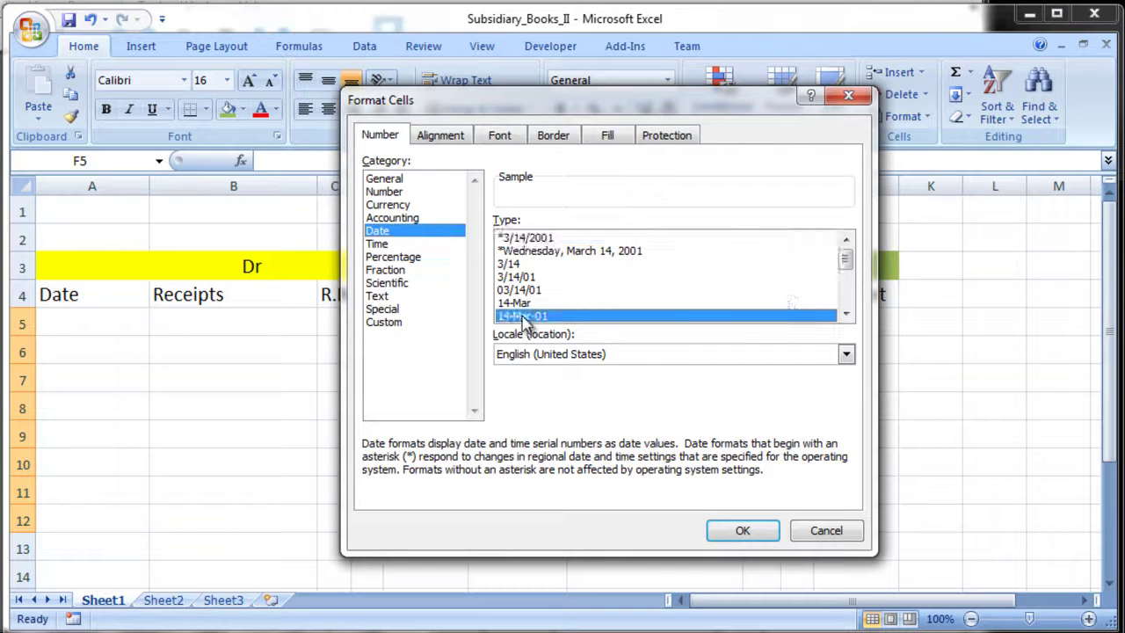
left_click(717, 537)
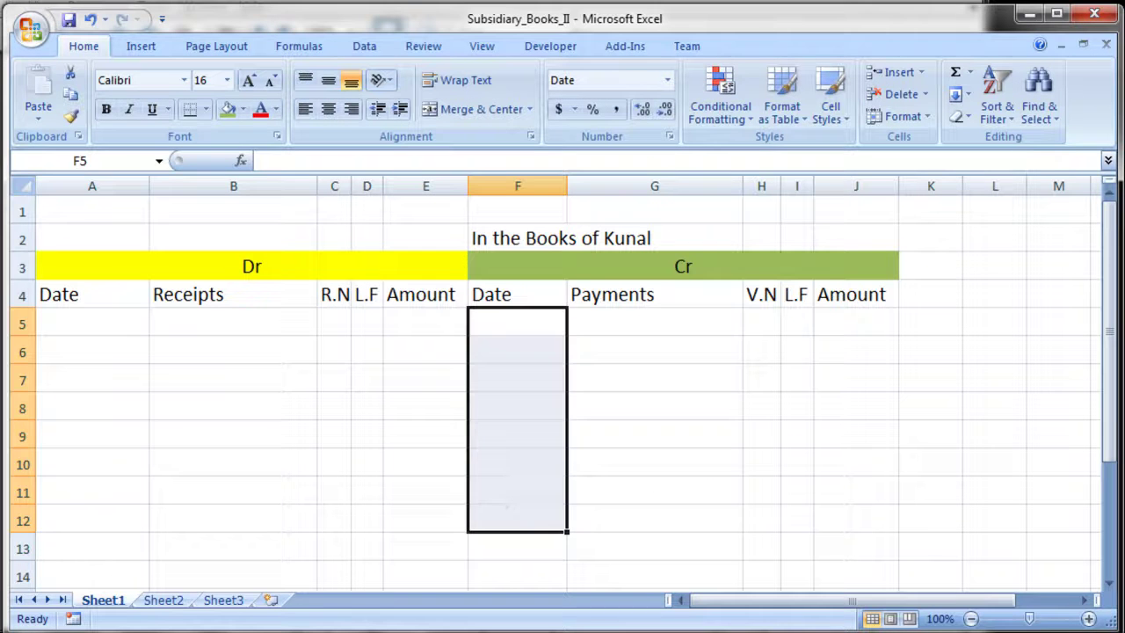
- Enter the date 1-1-2017 in cell A5 of the Dr side
left_click(101, 316)
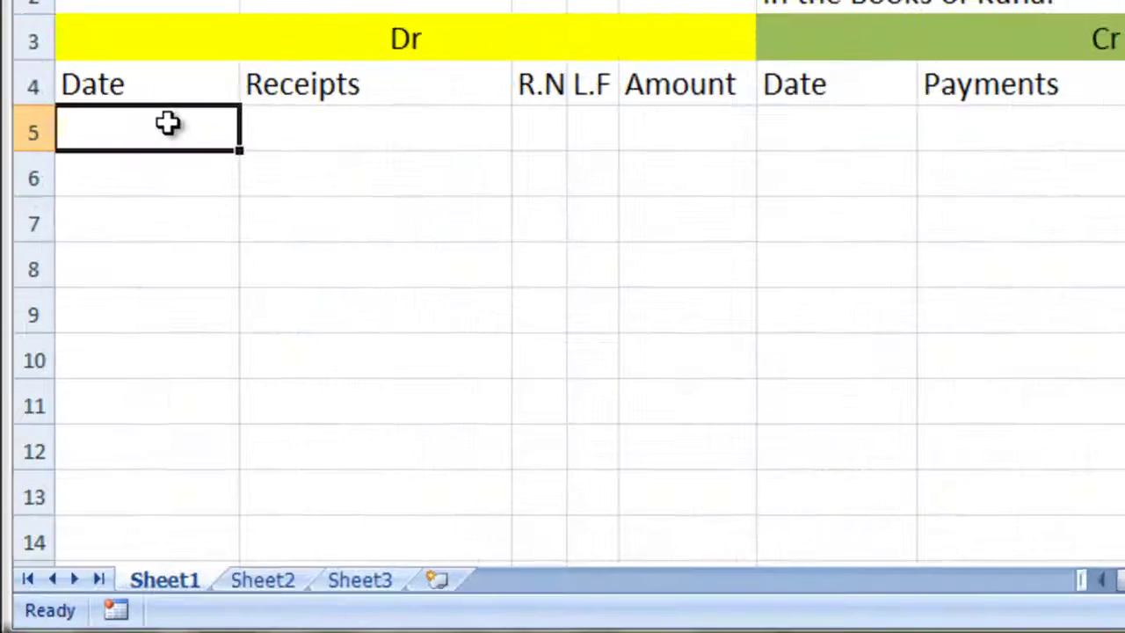
type("1-")
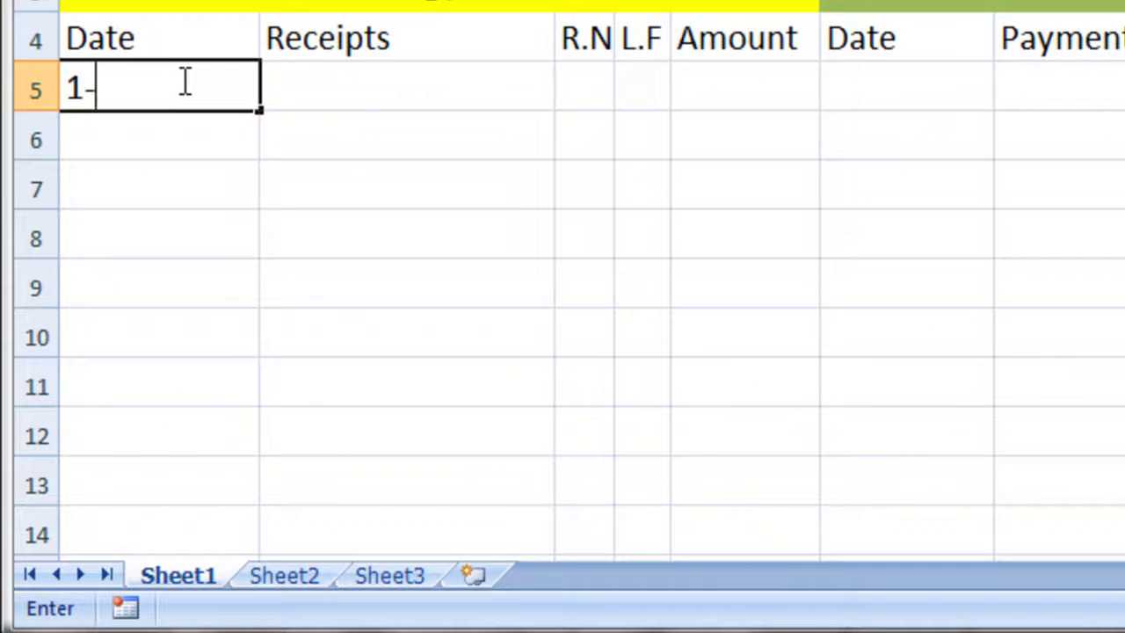
type("1-")
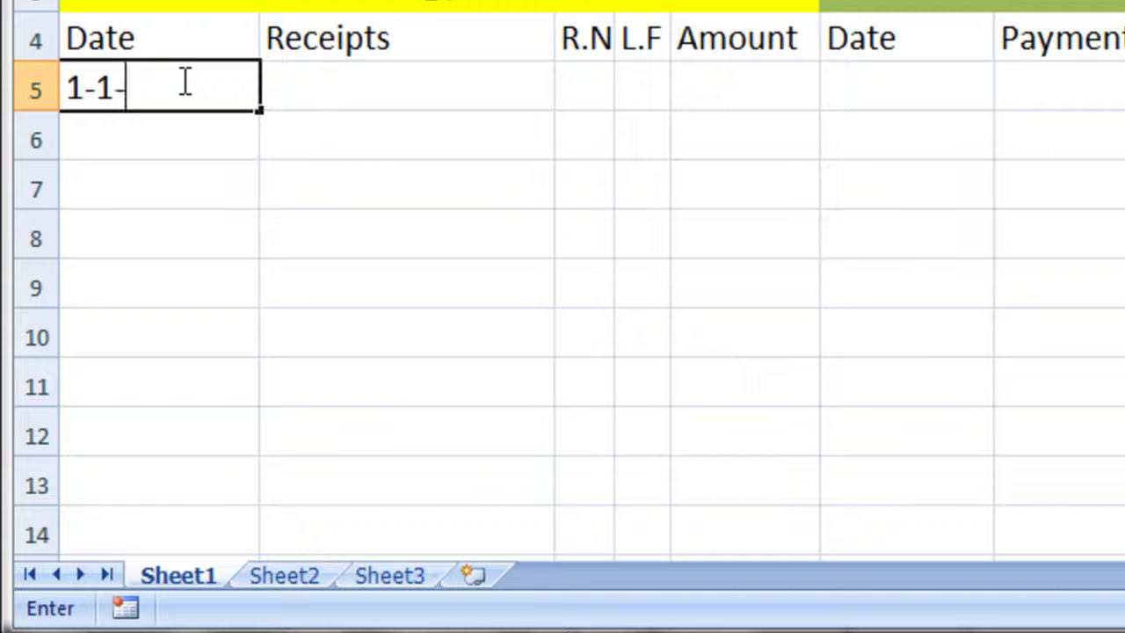
type("2017")
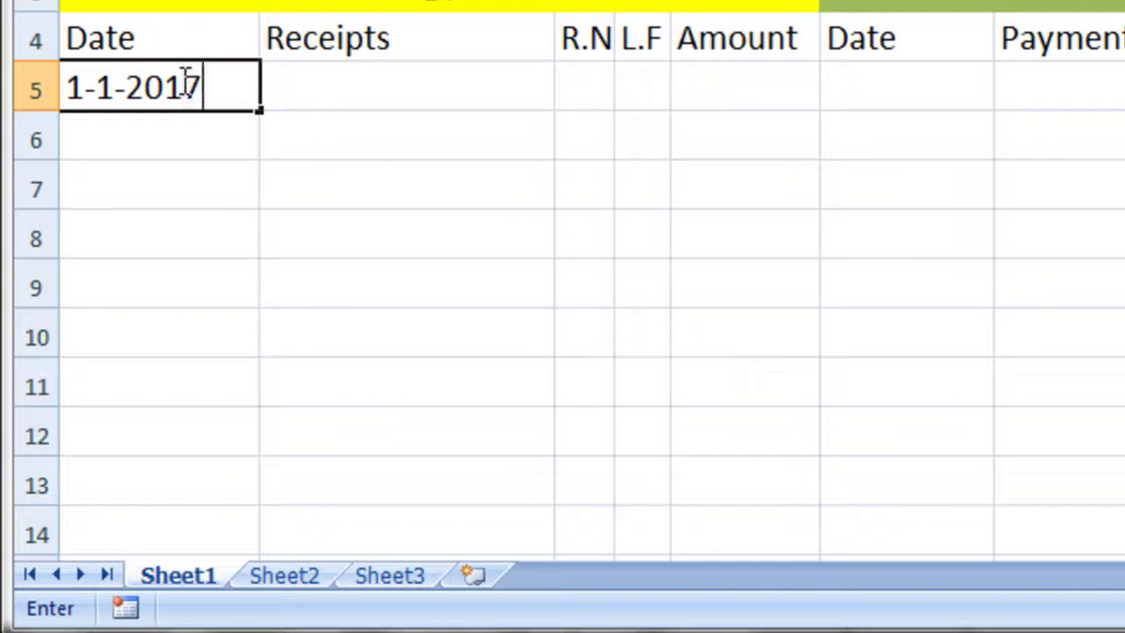
key("Tab")
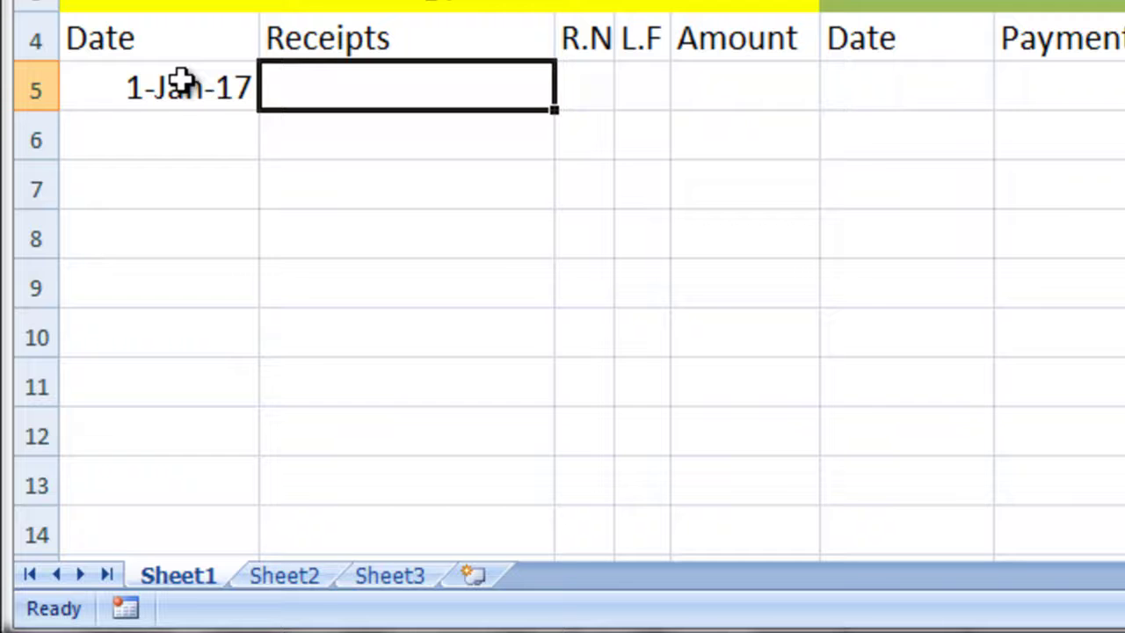
- Enter "To Balance b/d" as the receipt in B5 and the cash in hand from the PDF's transaction list, 11200, in E5
type("To Balance b/d")
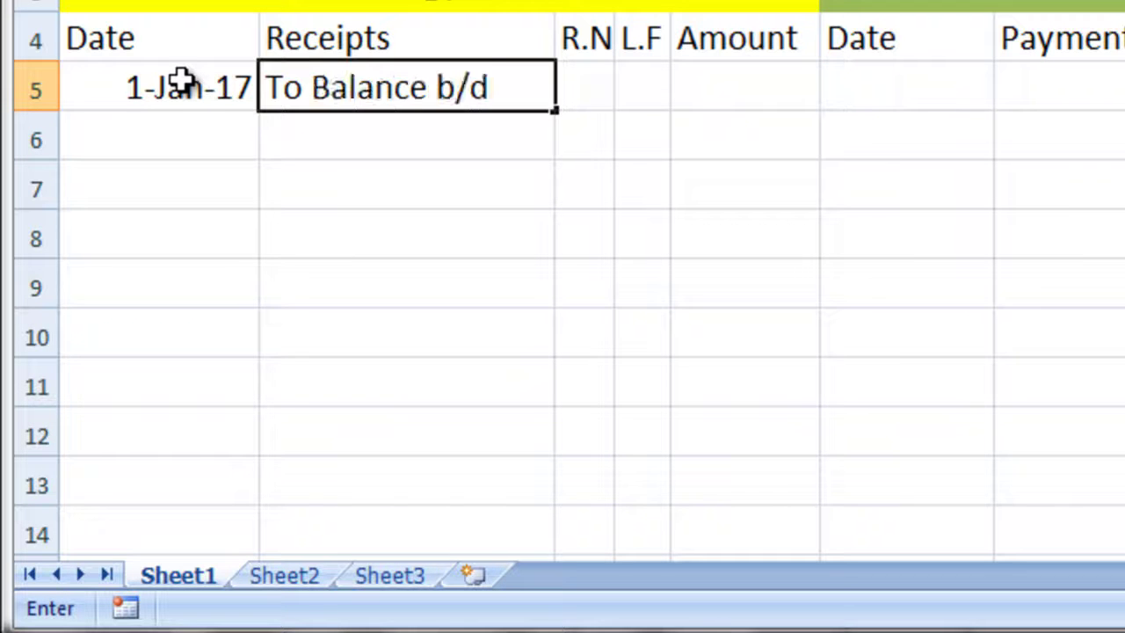
key("Tab")
key("Tab")
key("Tab")
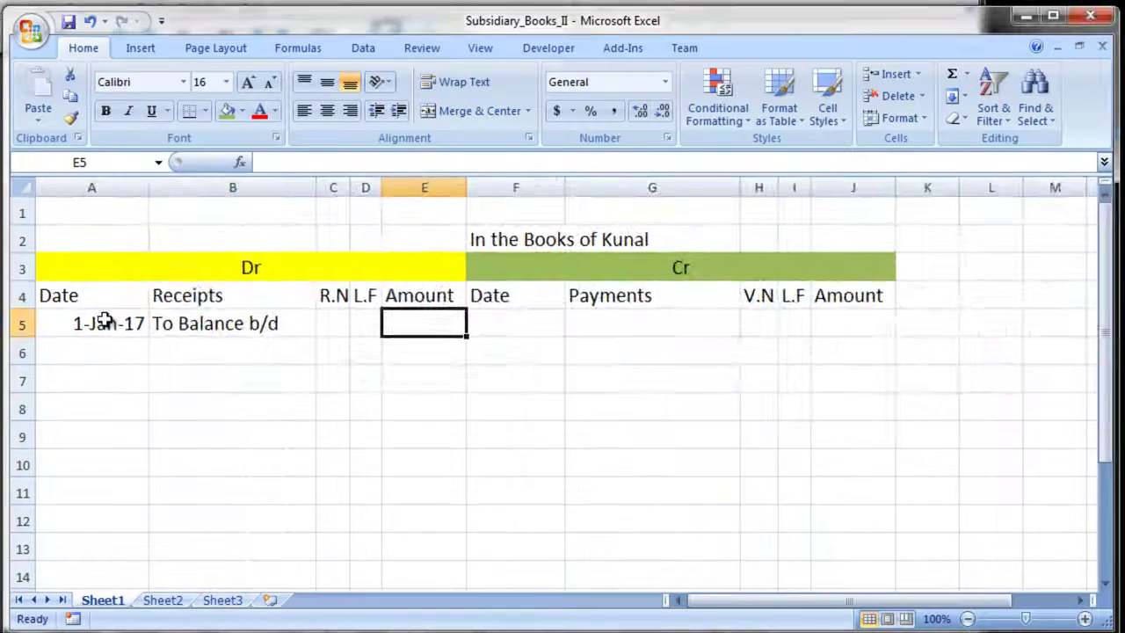
key("alt+Tab")
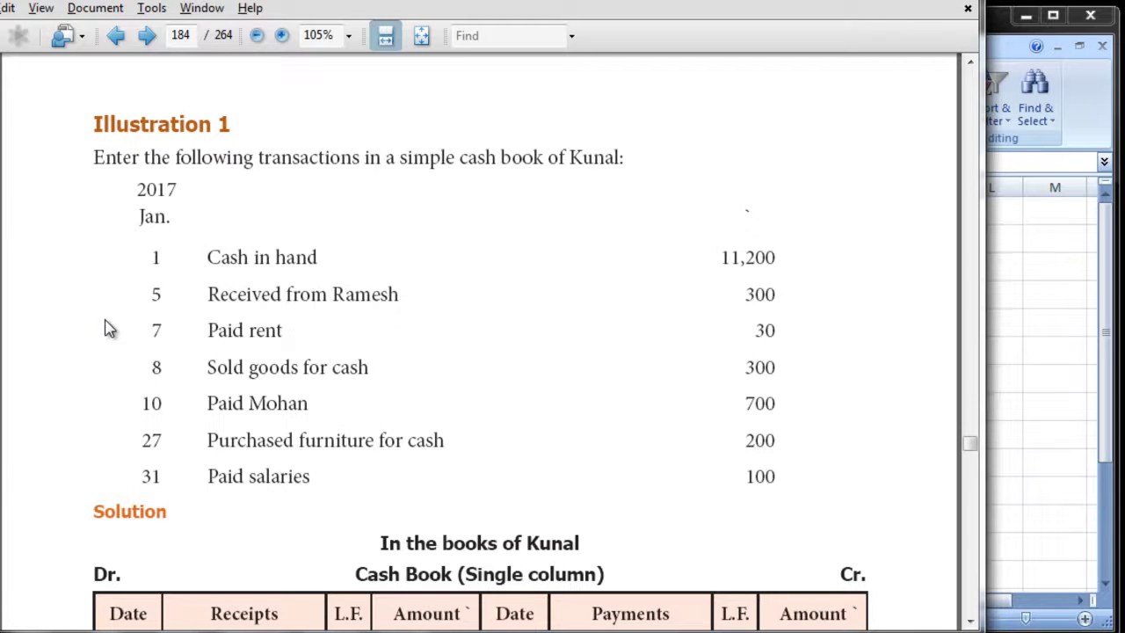
key("alt+Tab")
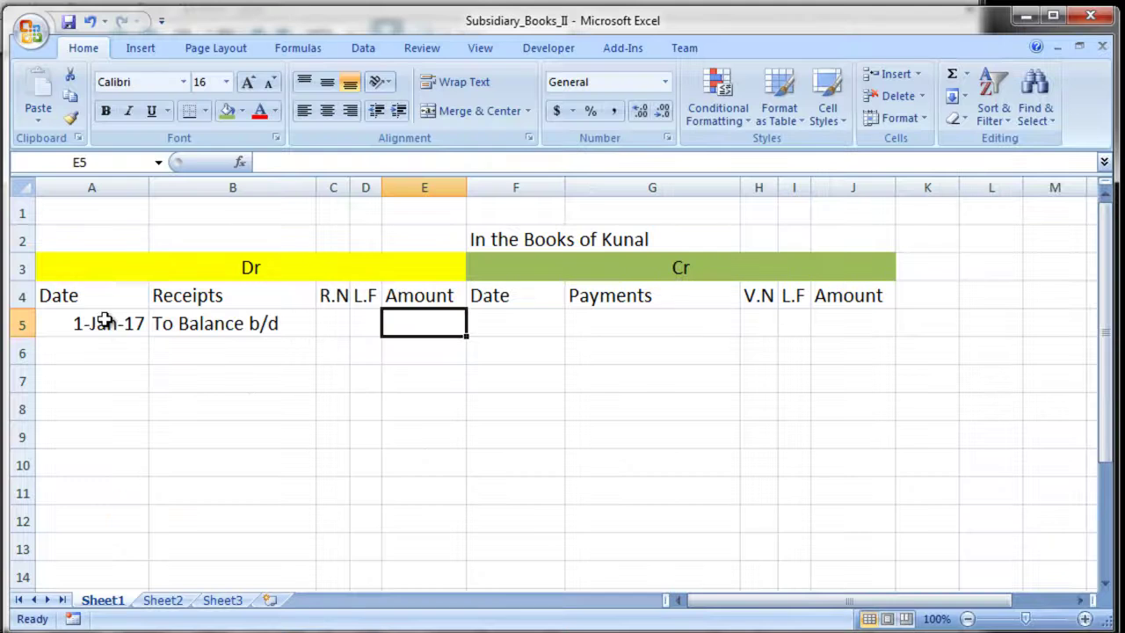
type("11200")
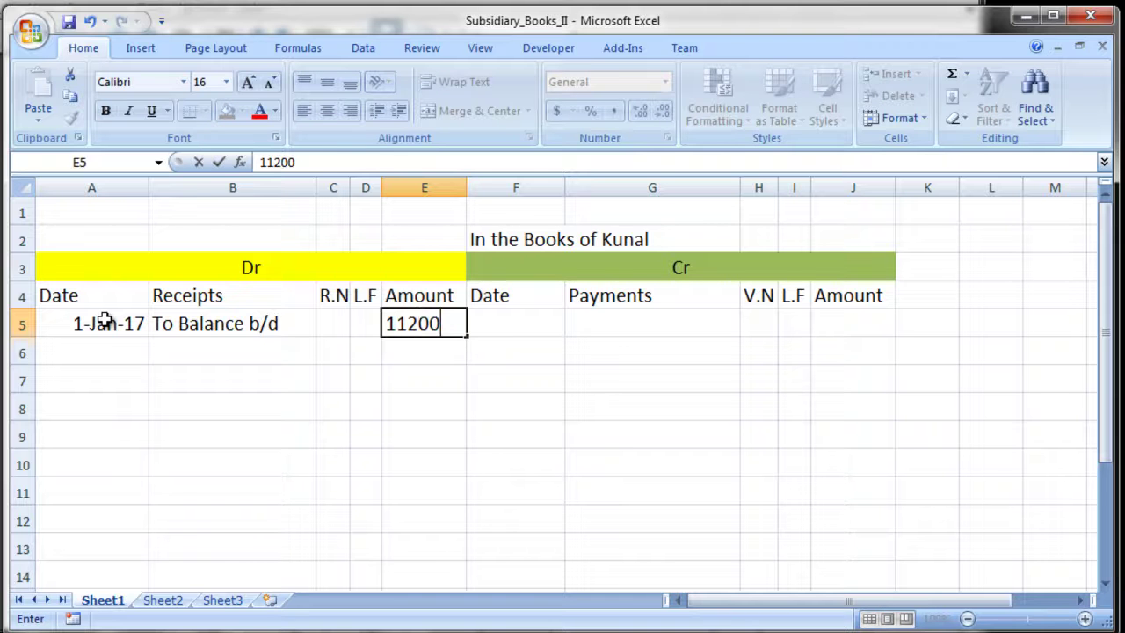
key("Return")
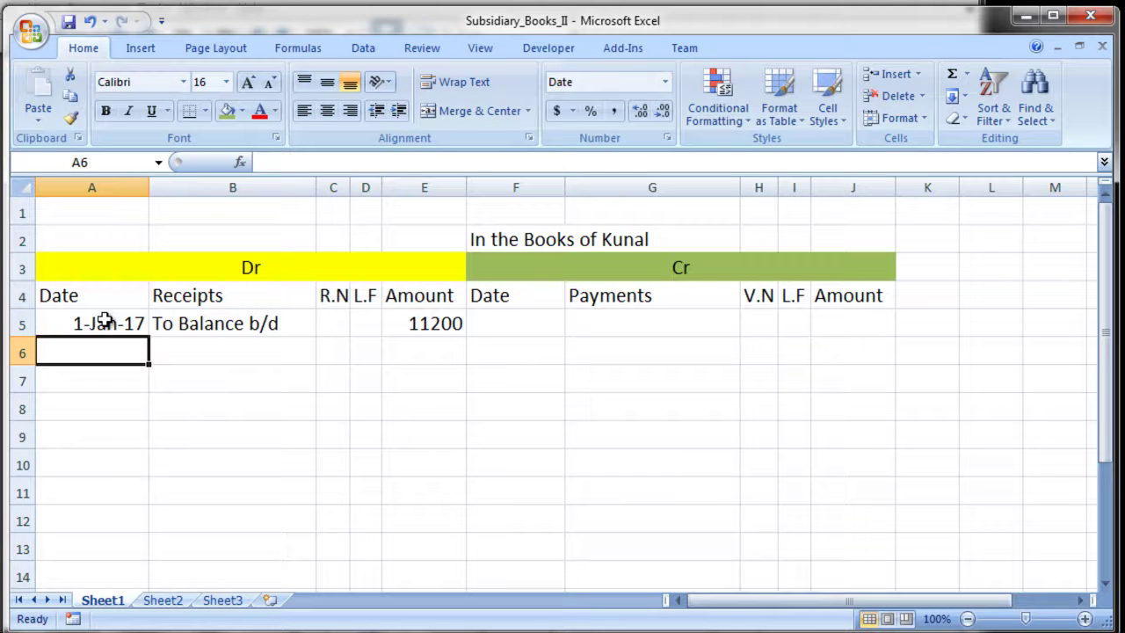
- Check the second transaction in the PDF and enter its date as 1-5-2017 in cell A6
key("alt+Tab")
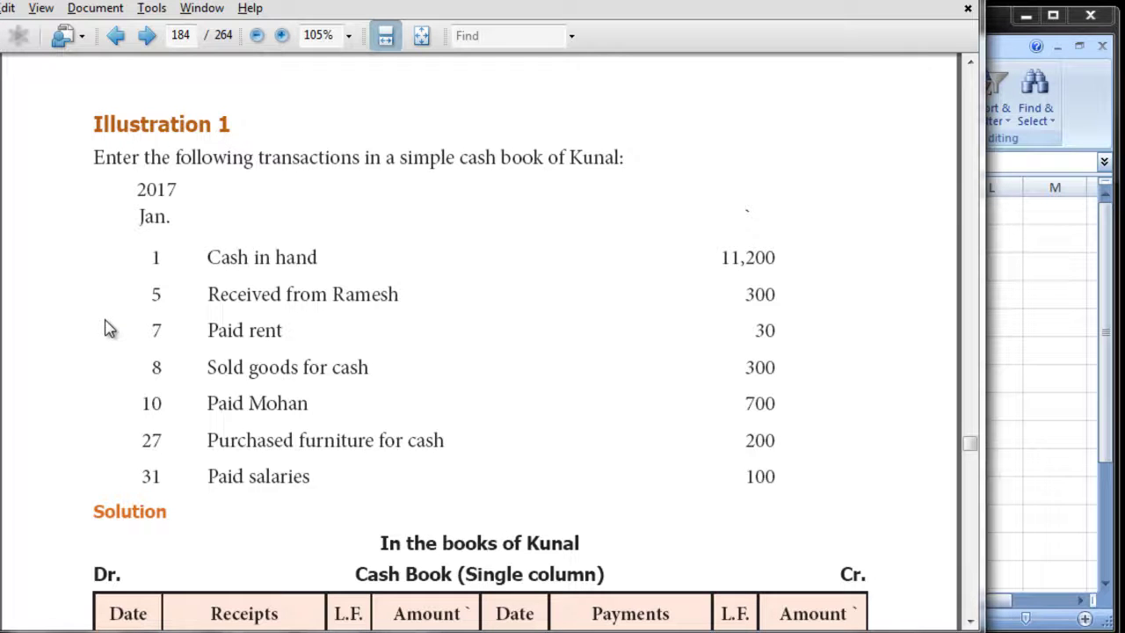
key("alt+Tab")
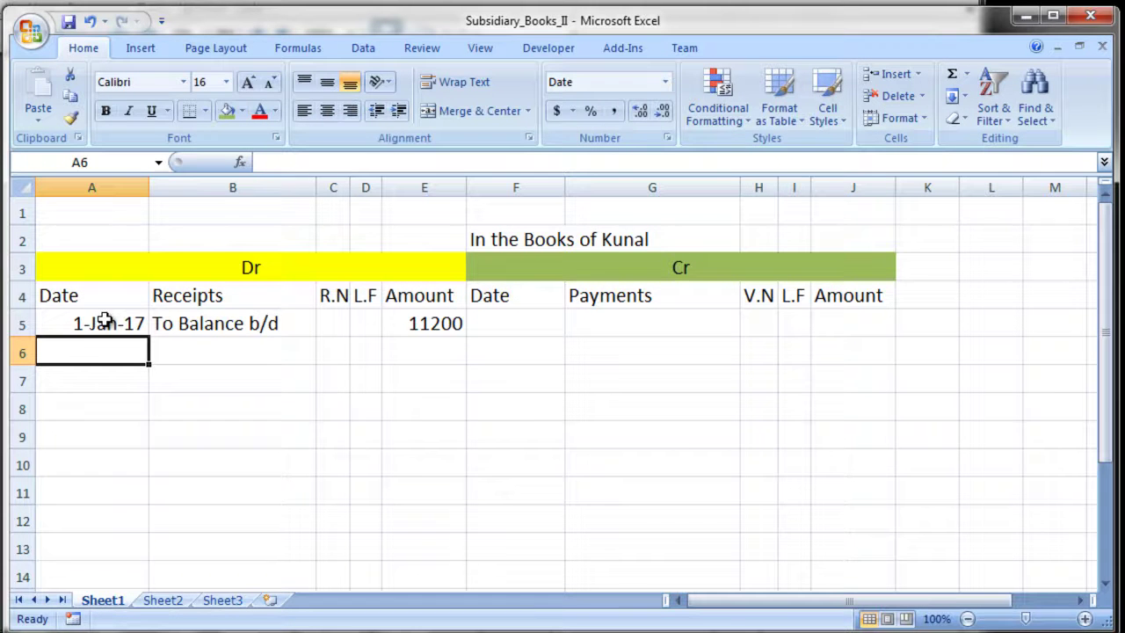
type("1-5-2017")
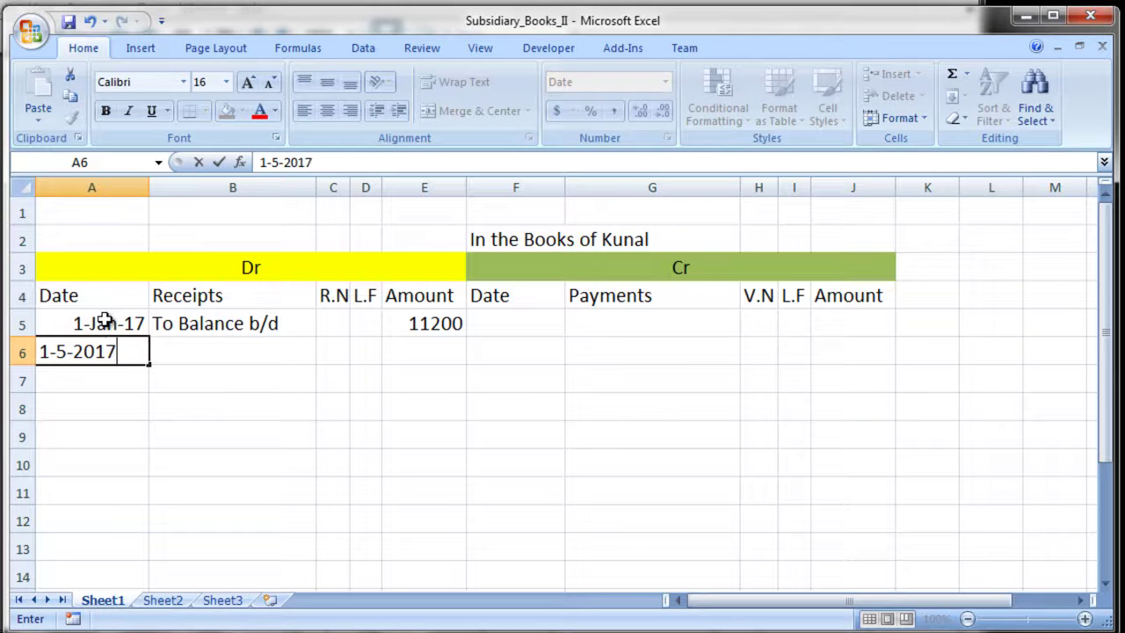
key("Tab")
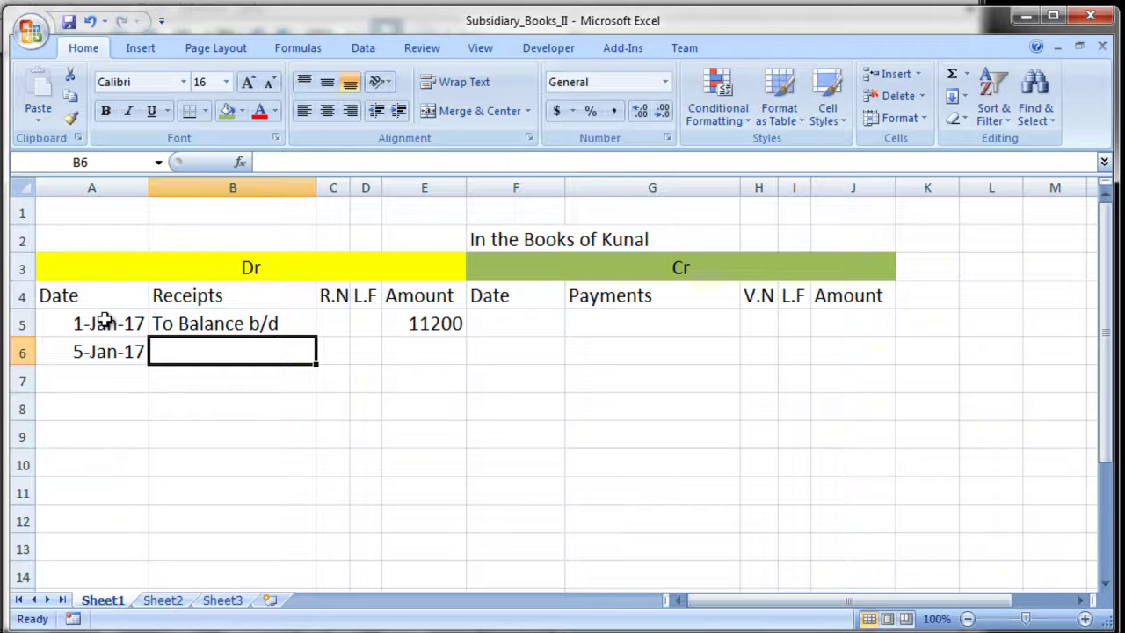
- Complete the second receipt by entering "To", the payer's name and "a/c" in B6 and the amount 300 in E6
type("To Ramesh a/")
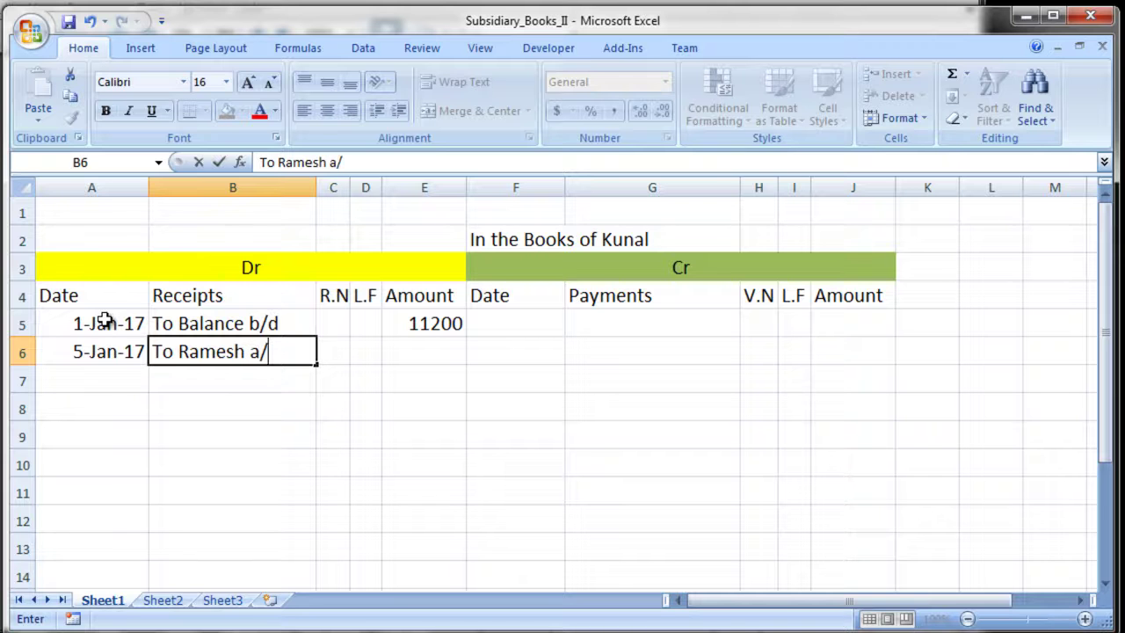
type("c")
key("Tab")
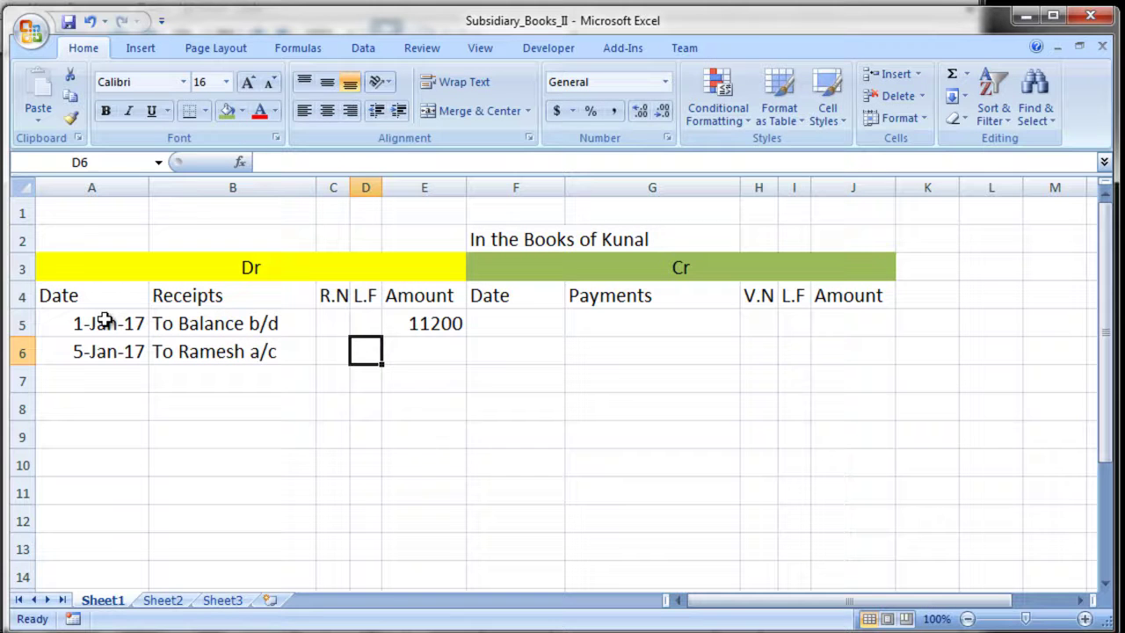
key("Tab")
key("Tab")
type("300")
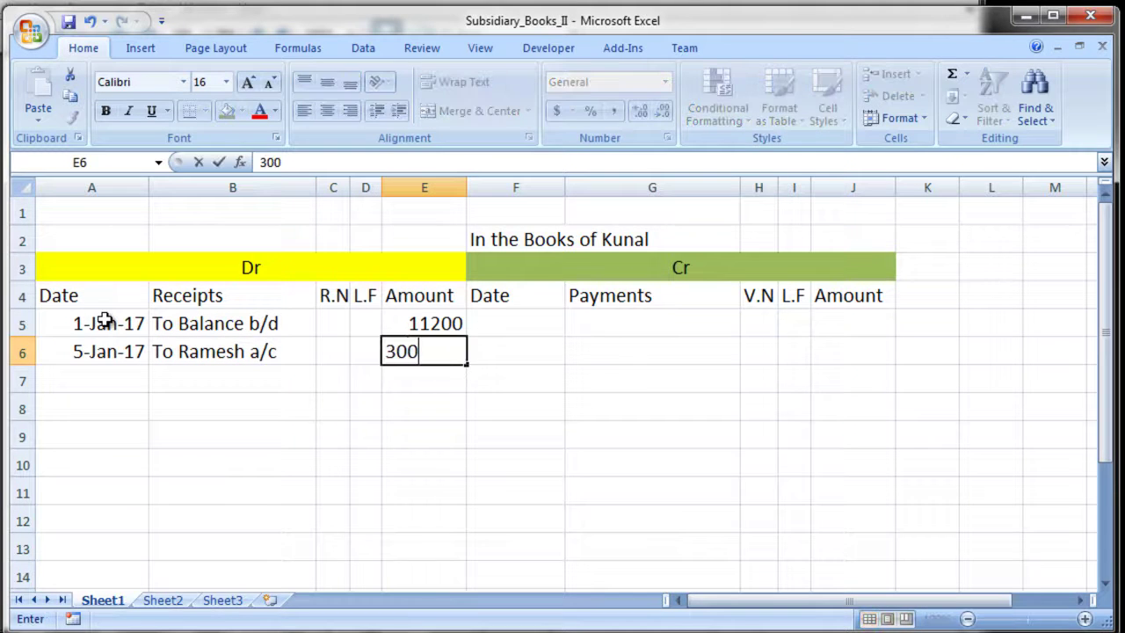
key("Return")
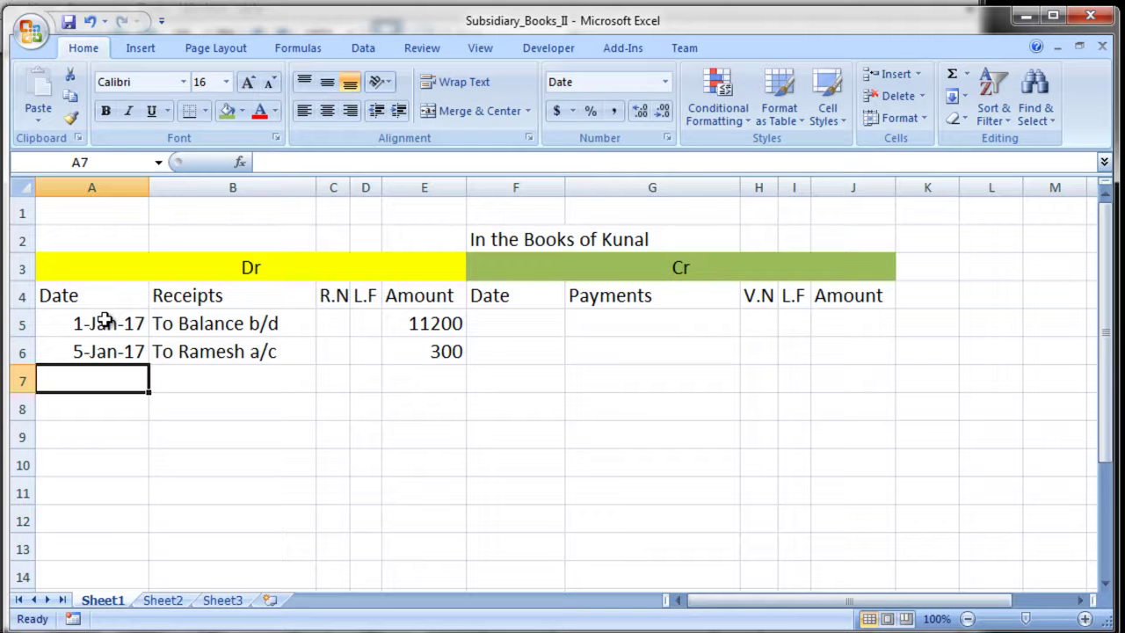
- Check the rent payment in the PDF's transaction list and enter its date as 1-7-2017 in cell F5 of the Cr side
key("alt+Tab")
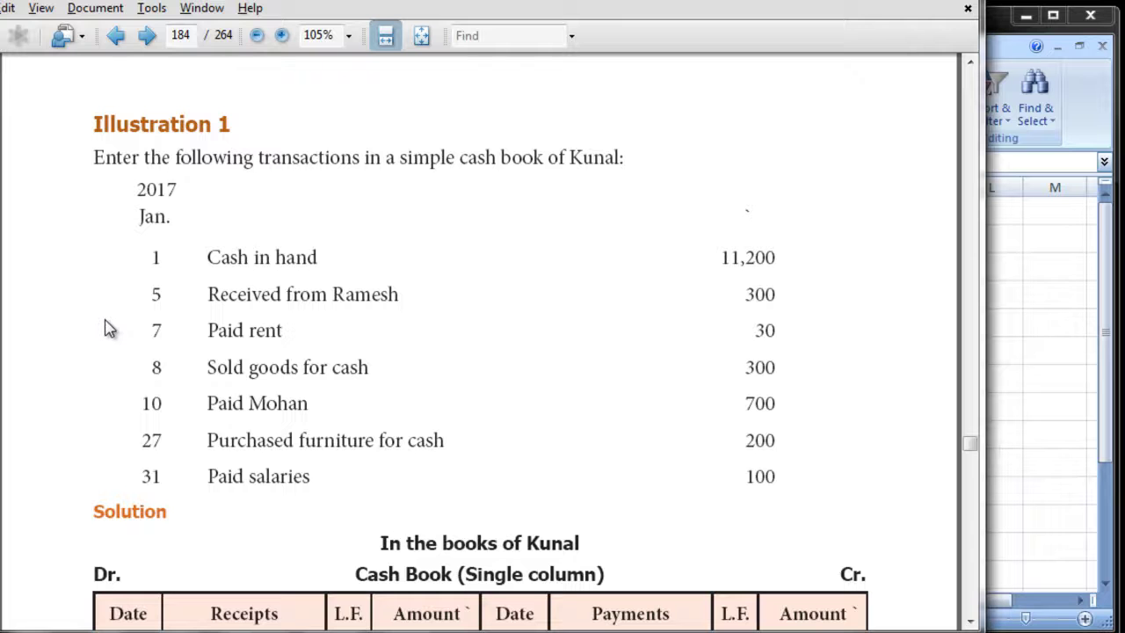
key("alt+Tab")
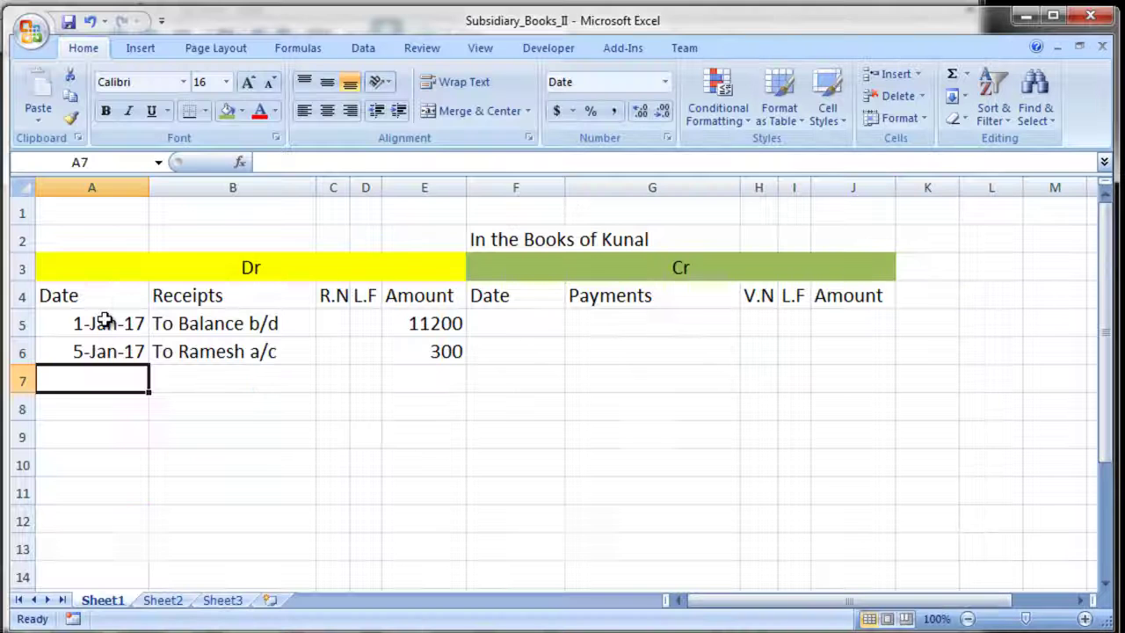
key("Up")
key("Up")
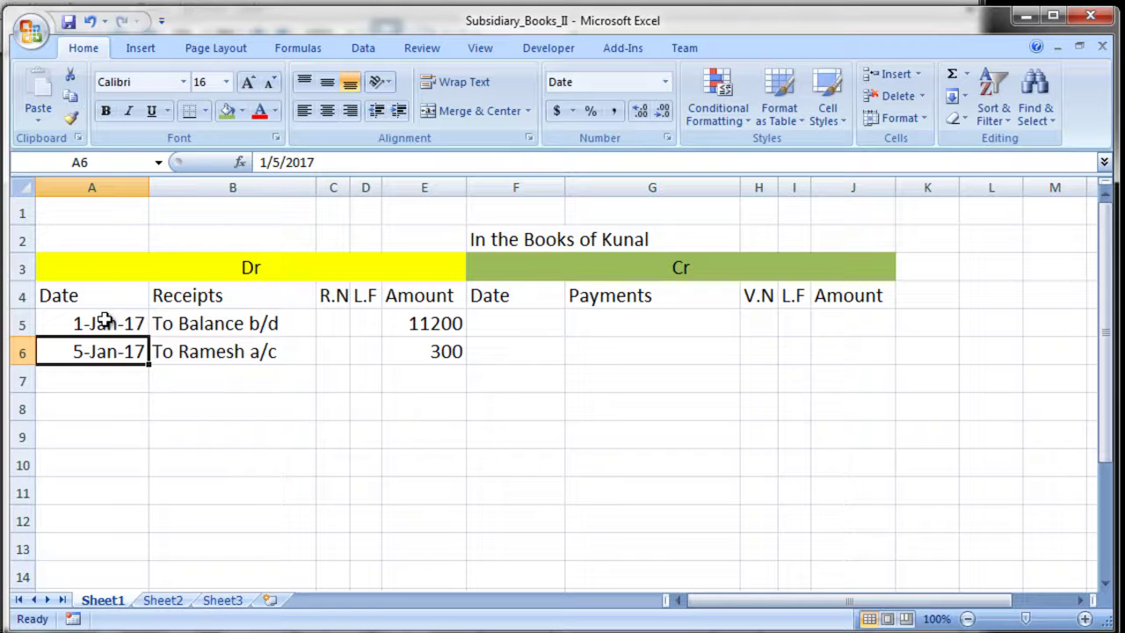
key("Right")
key("Right")
key("Right")
key("Right")
key("Right")
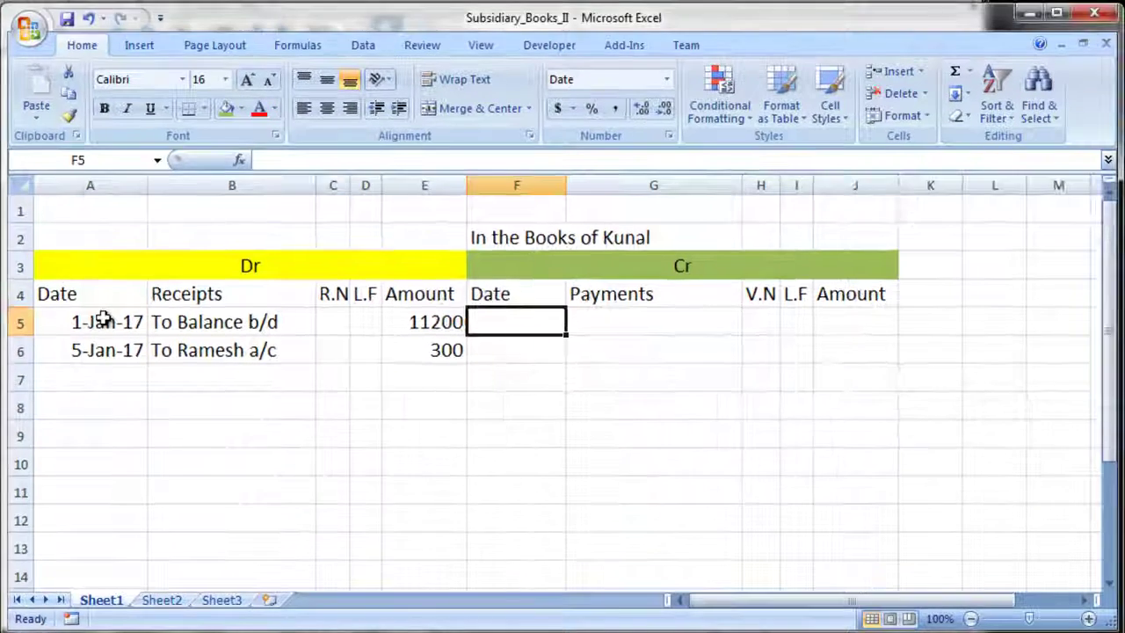
key("alt+Tab")
key("alt+Tab")
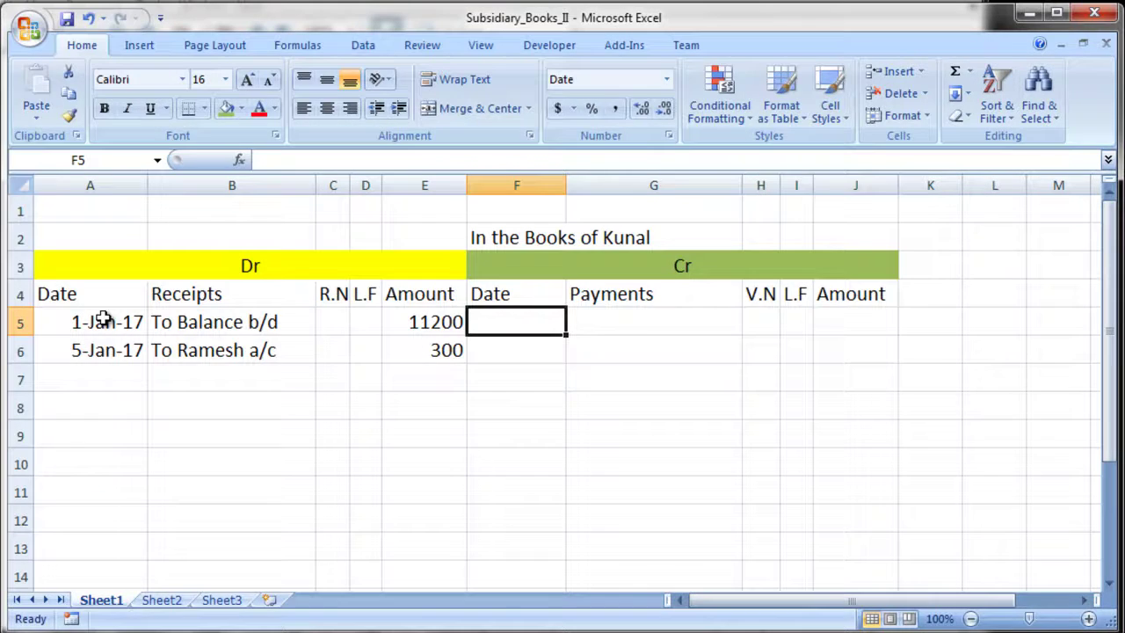
type("1")
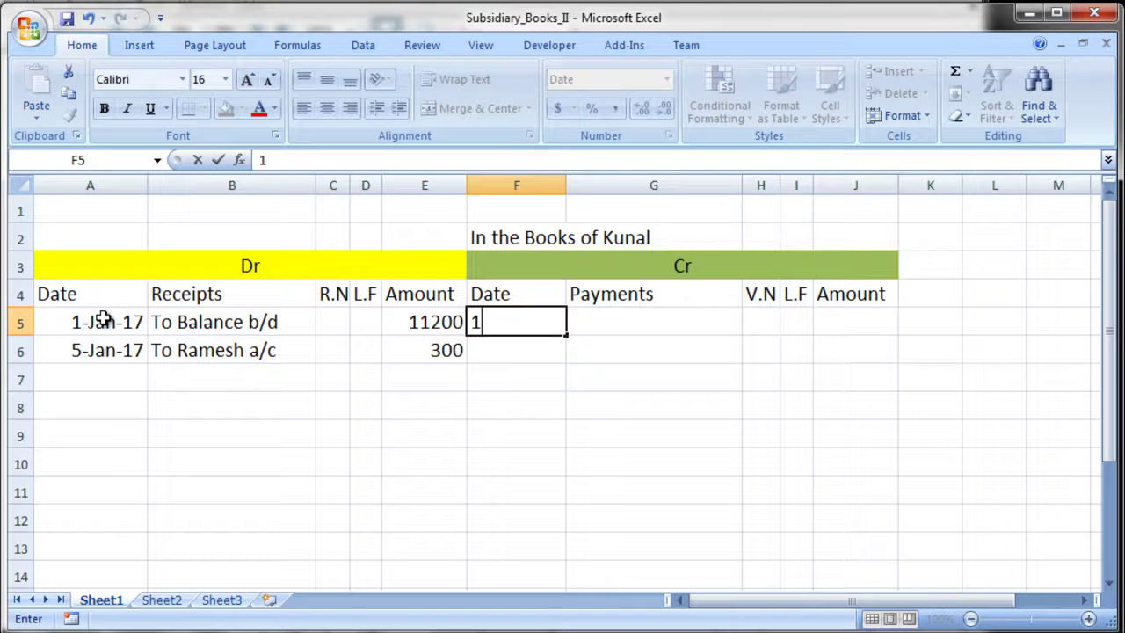
type("-7-2017")
key("Tab")
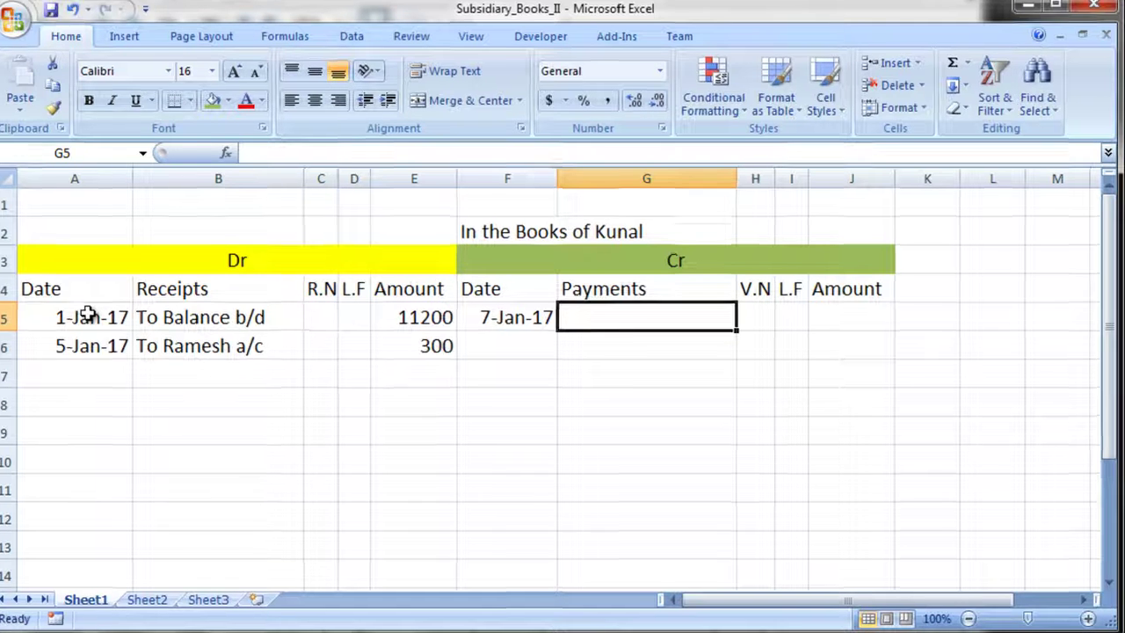
- Enter "By Rent a/c" as the payment in G5 and its amount, 30, in J5
type("By ")
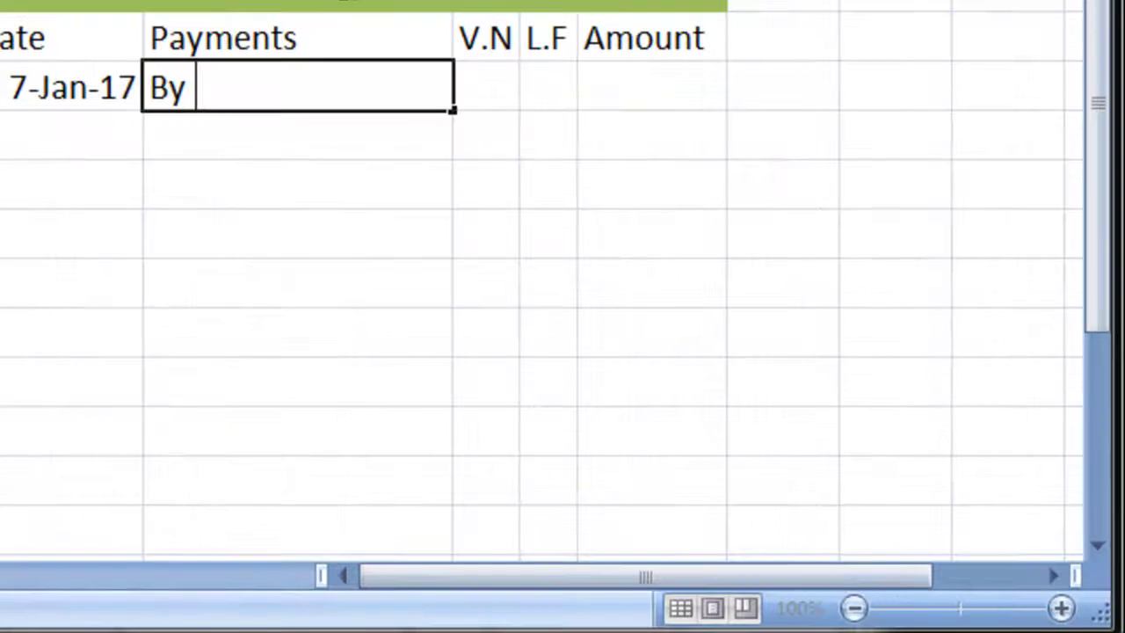
type("Rent a/c")
key("Tab")
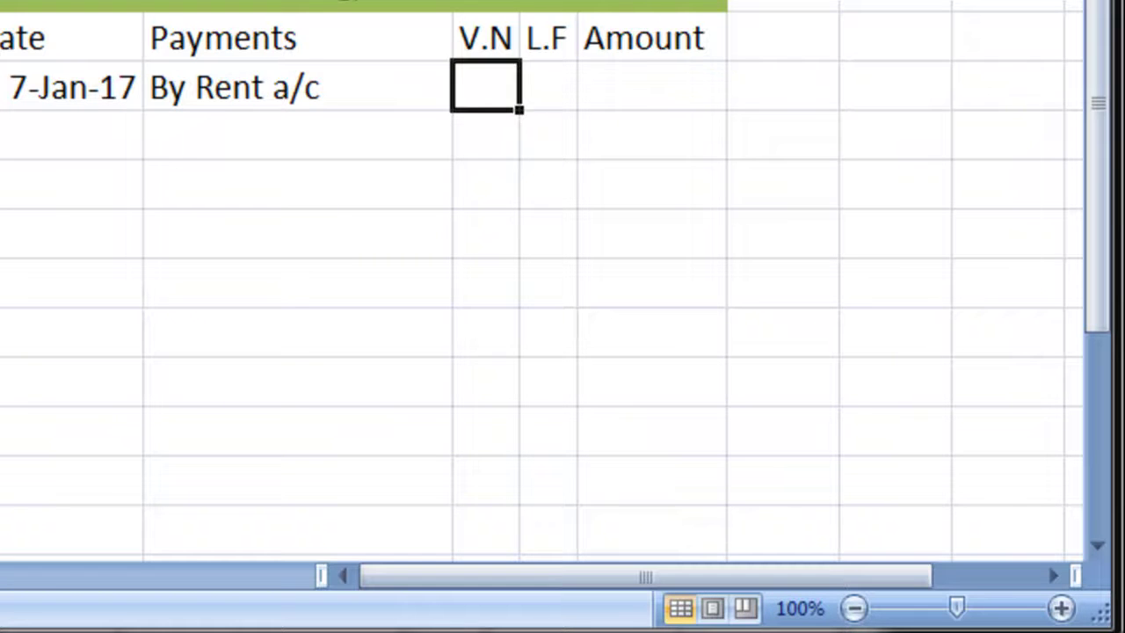
left_click(651, 85)
type("30")
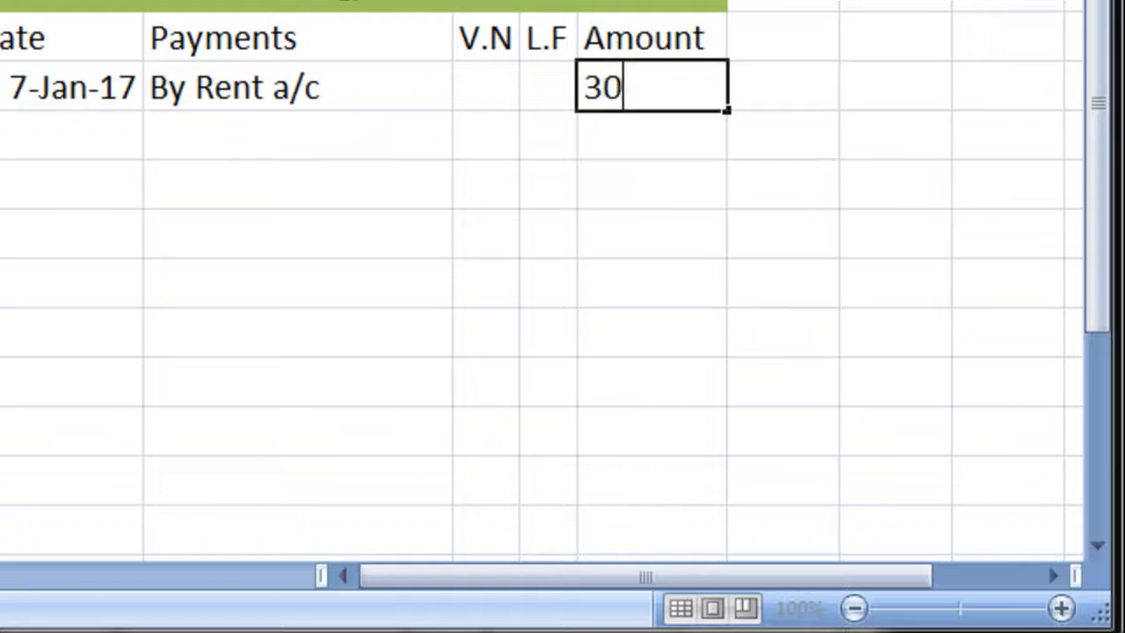
key("Return")
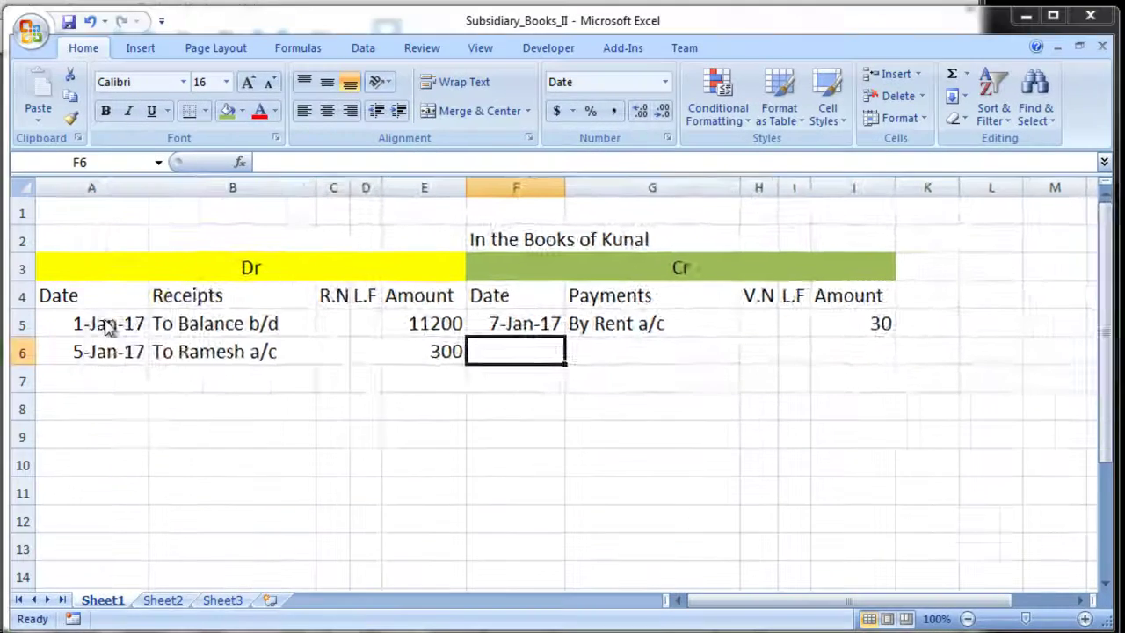
- Check the cash sale of goods in the PDF and enter its date as 1-8-2018 in cell A7 of the Dr side
key("alt+Tab")
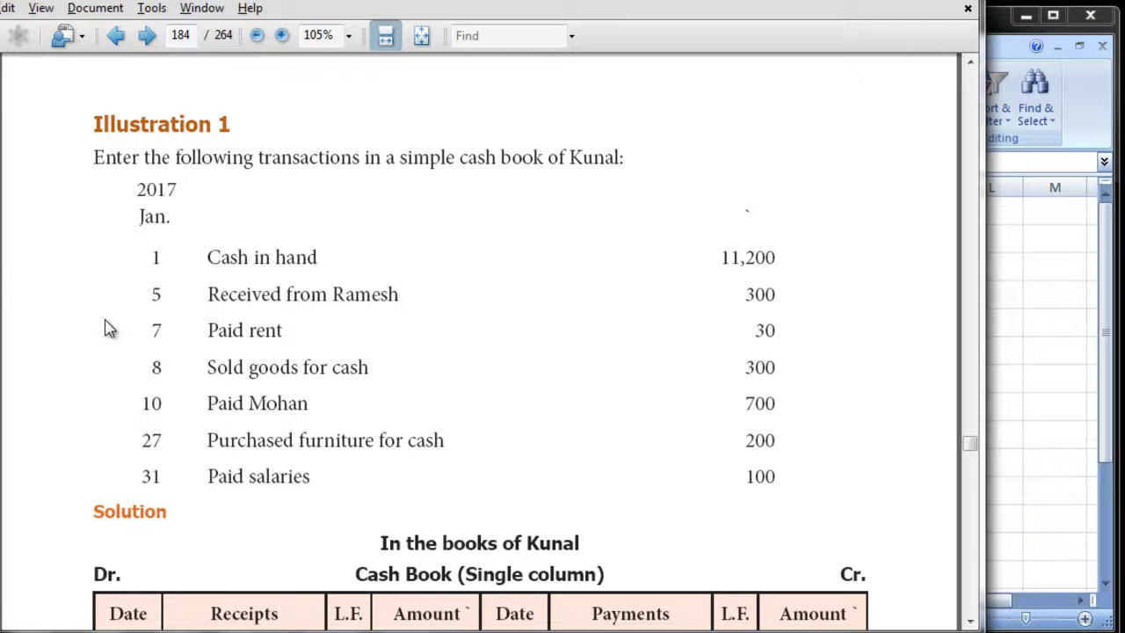
key("alt+Tab")
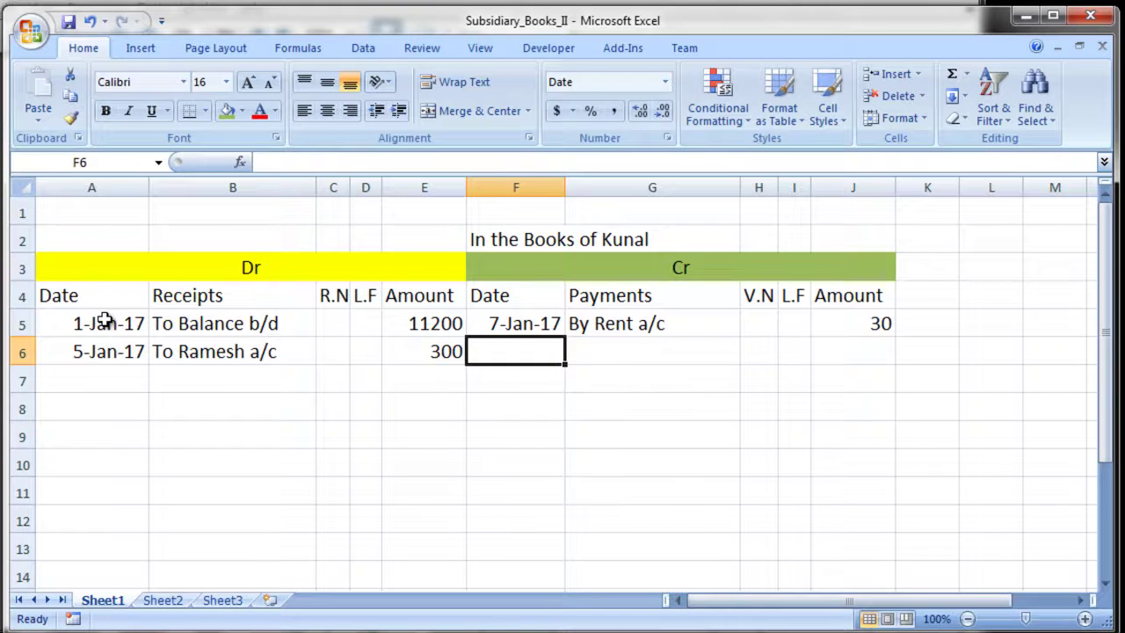
key("Left")
key("Left")
key("Left")
key("Left")
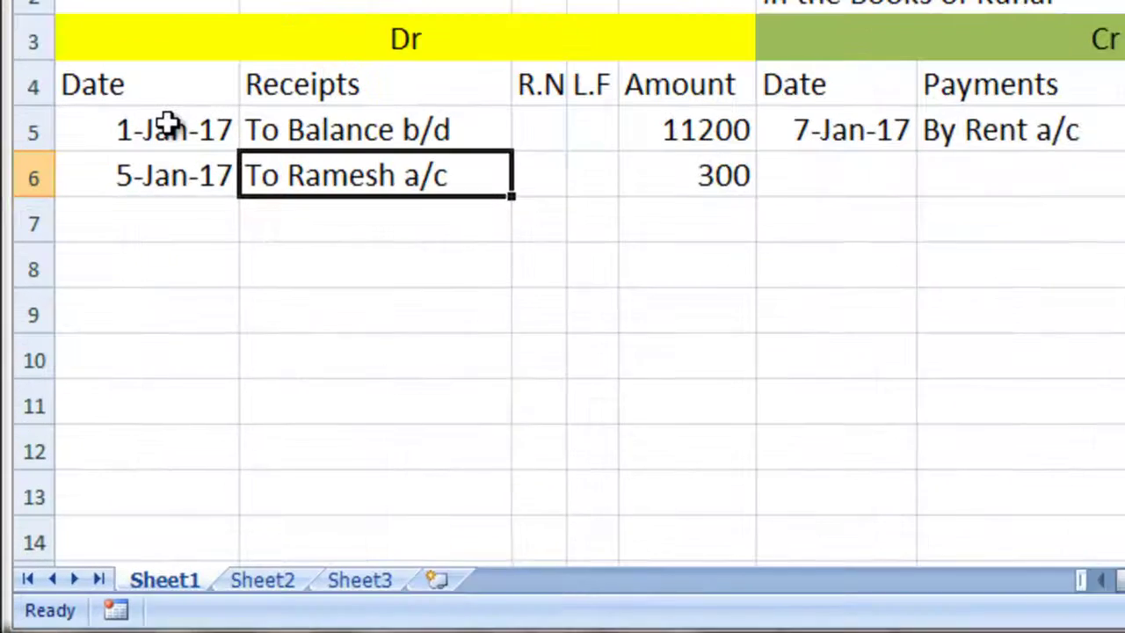
key("Left")
key("Down")
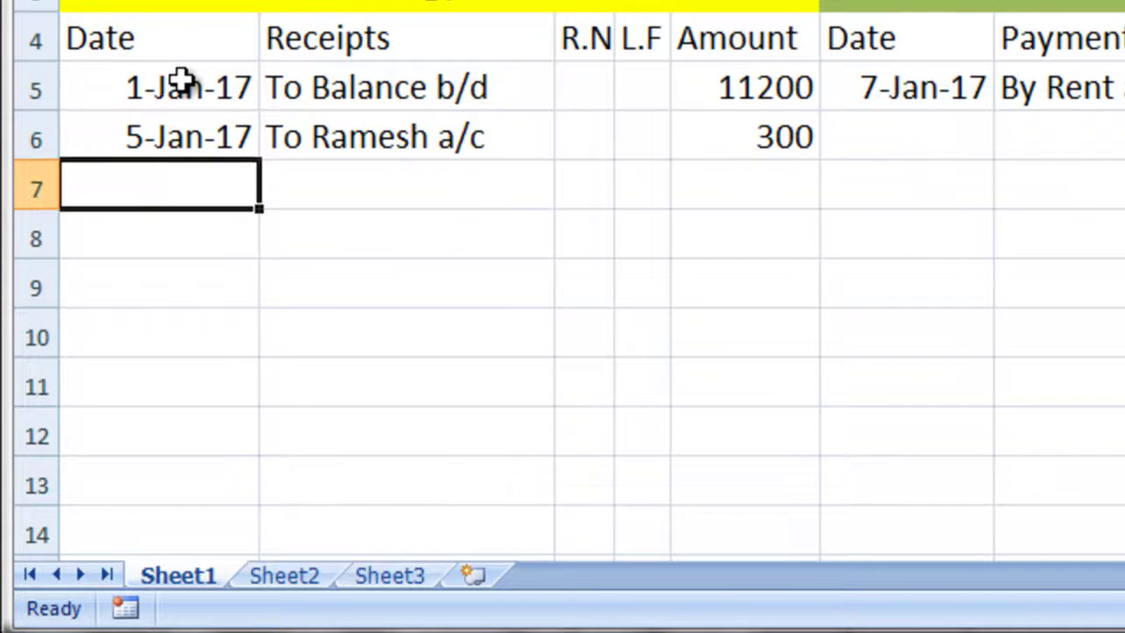
type("1-8-2018")
key("Return")
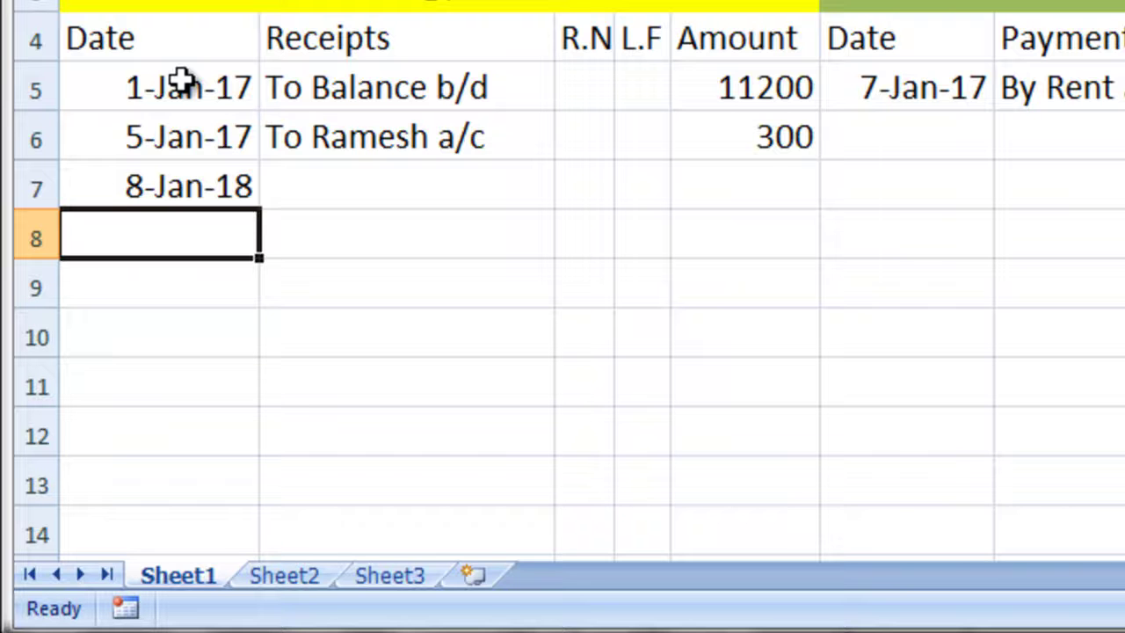
- Enter "To Sales a/c" as the receipt for the cash sale in cell B7
key("Up")
key("Right")
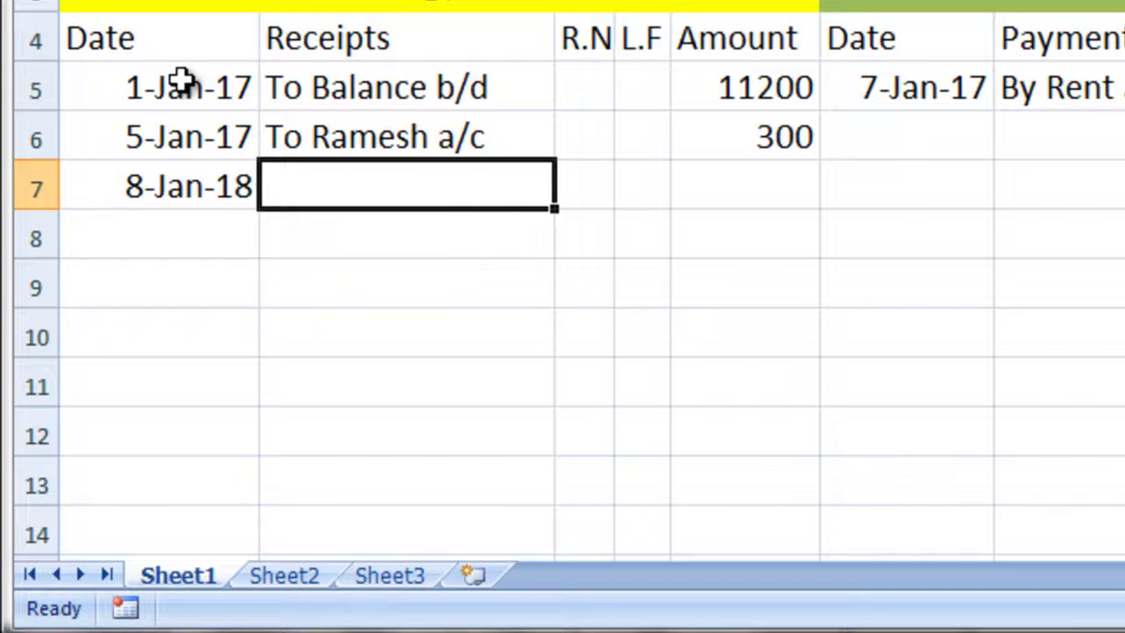
type("To ")
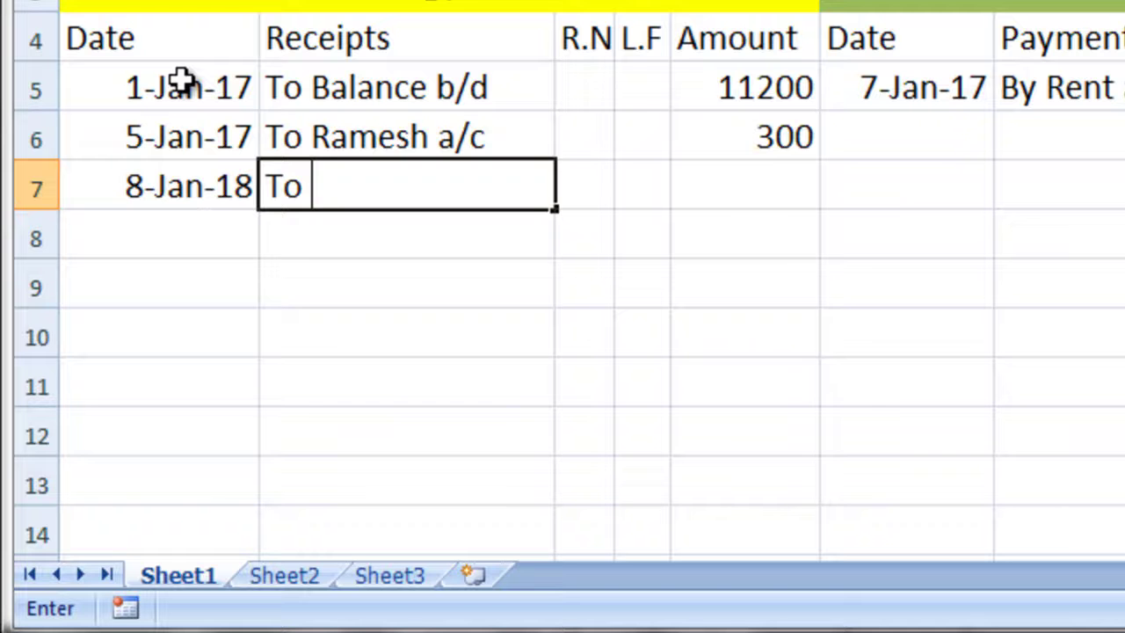
type("Sal")
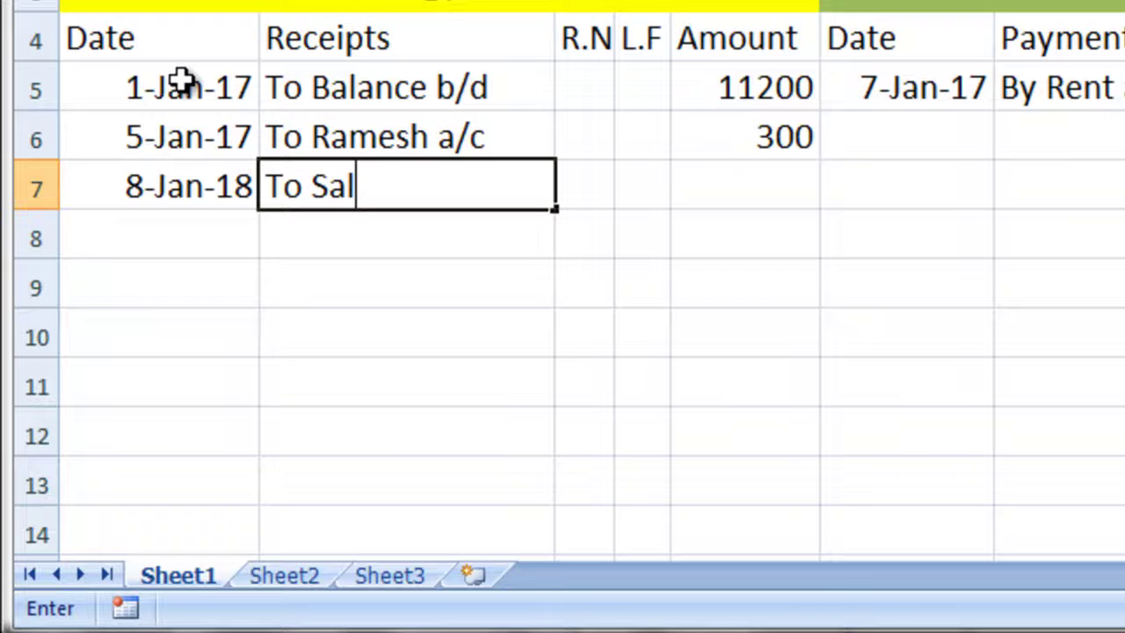
type("es ")
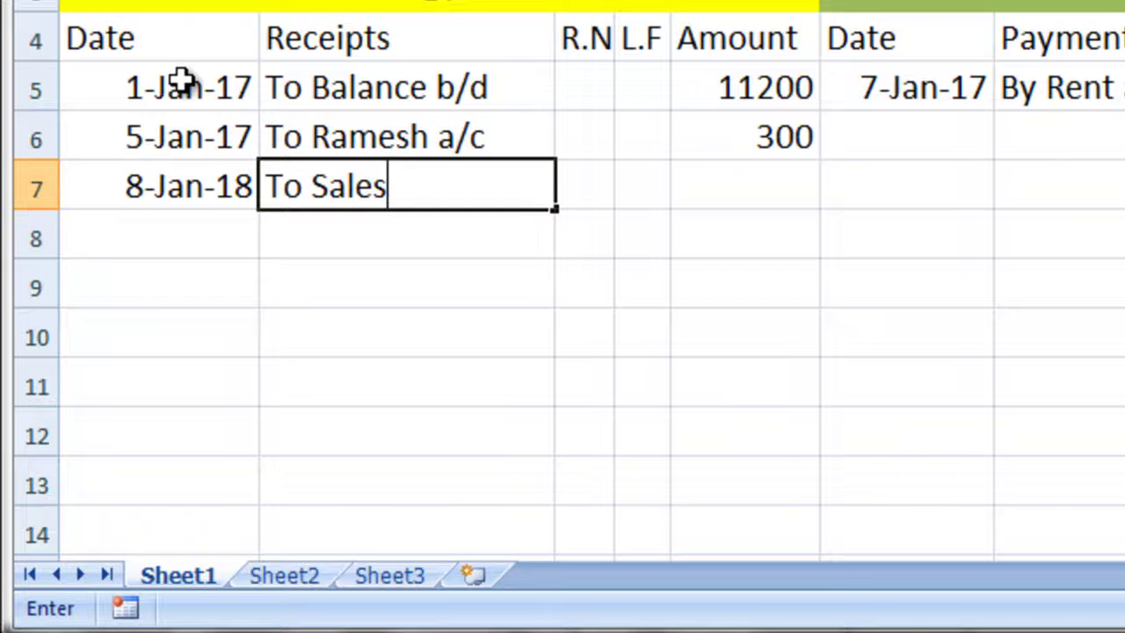
type("a/c")
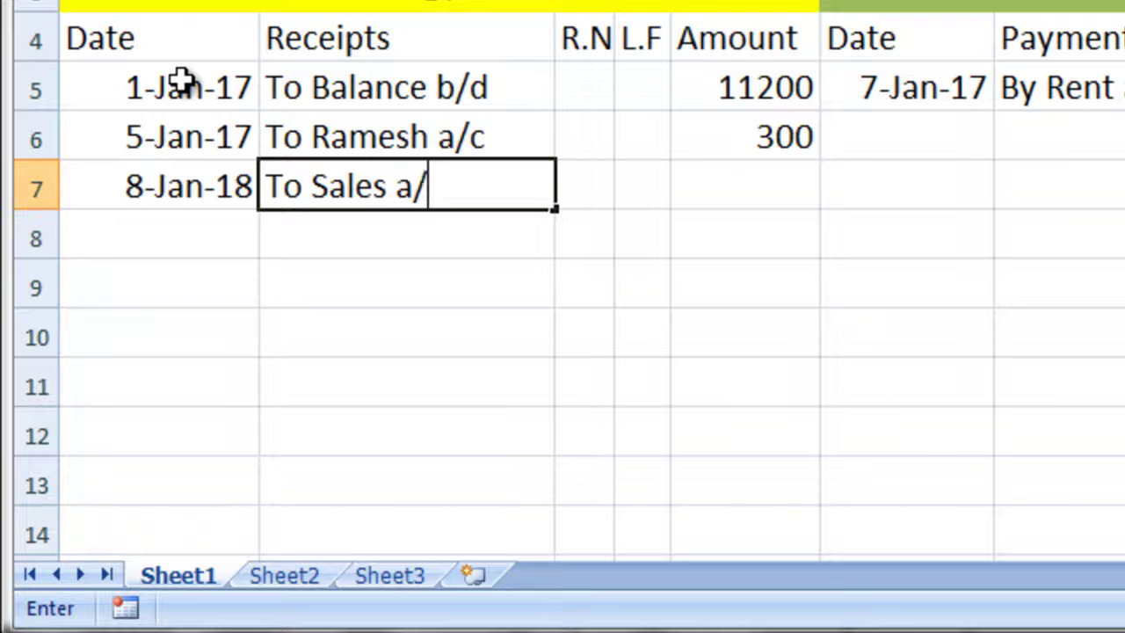
- Look up the cash sale's amount in the PDF's transaction list and enter 300 in E7
key("Tab")
key("Tab")
key("Tab")
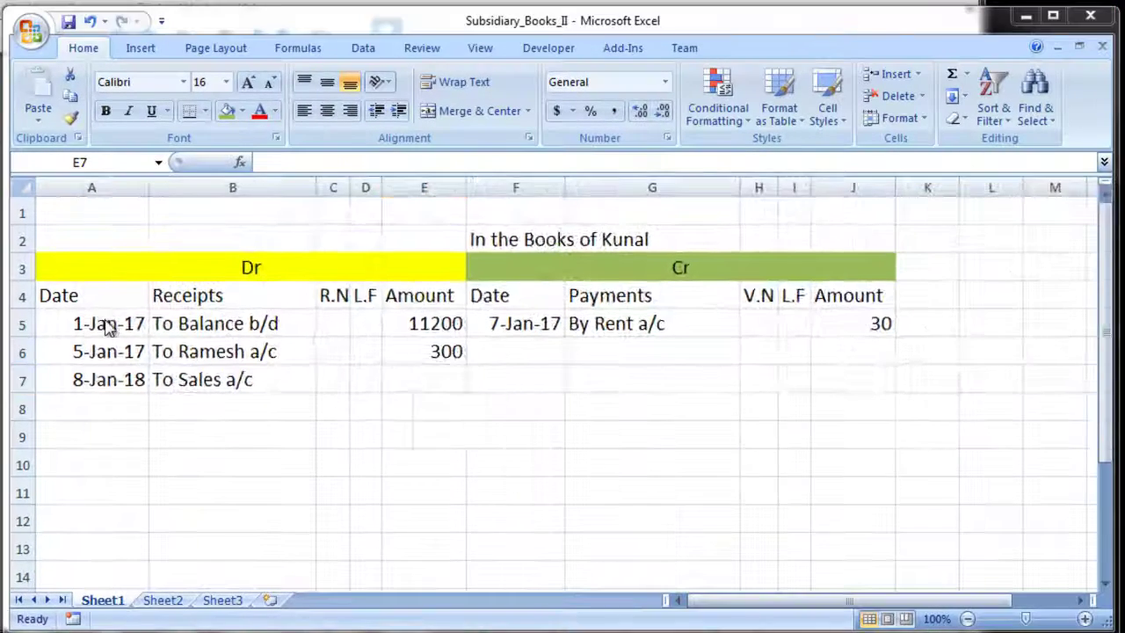
key("alt+Tab")
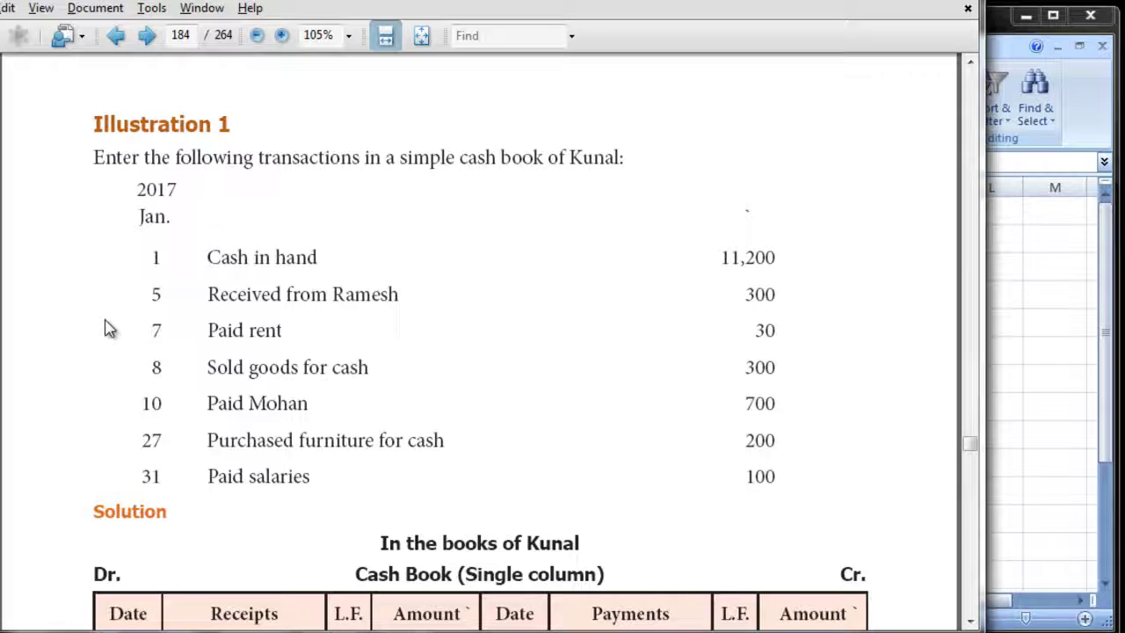
key("alt+Tab")
type("300")
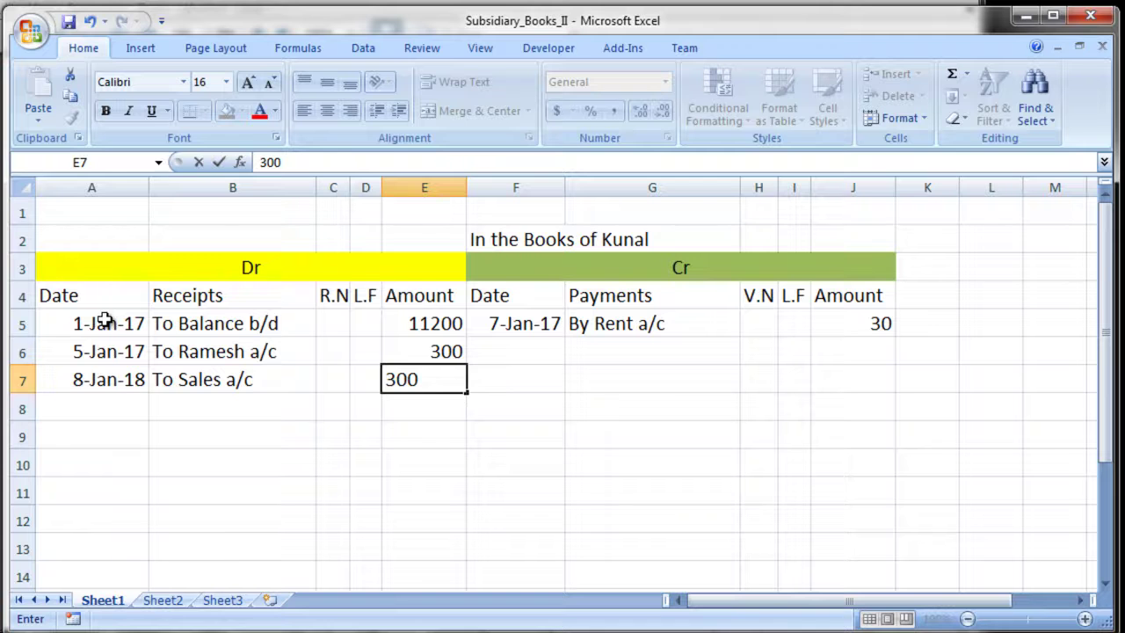
key("Return")
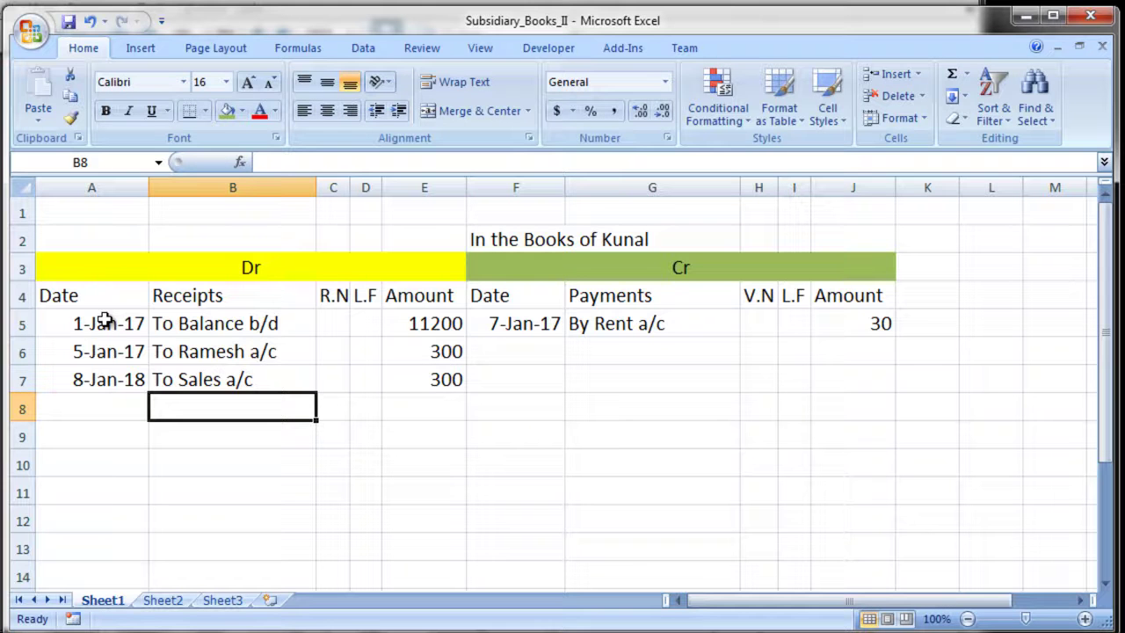
- Check the payment following the cash sale in the PDF and enter its date as 1-10-2019 in cell F6 of the Cr side
key("alt+Tab")
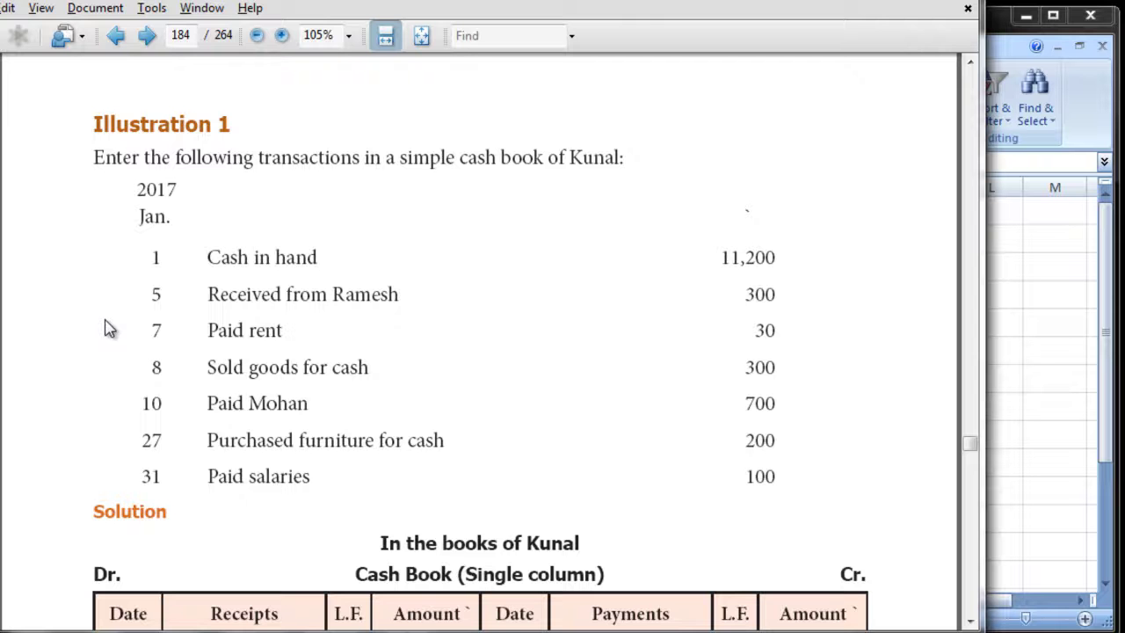
key("alt+Tab")
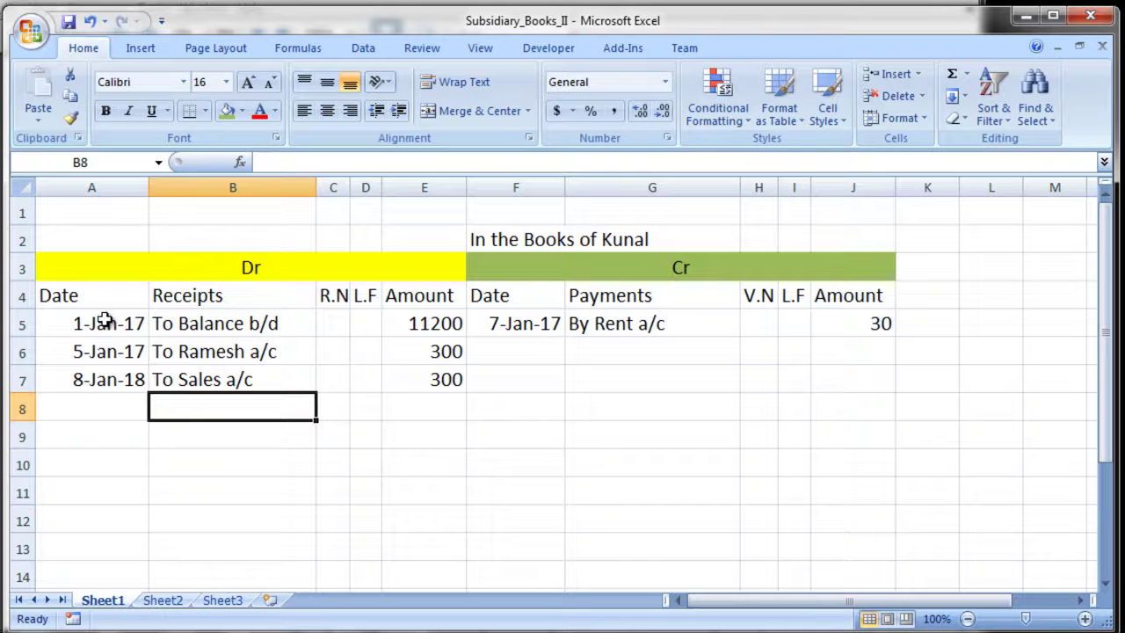
left_click(531, 342)
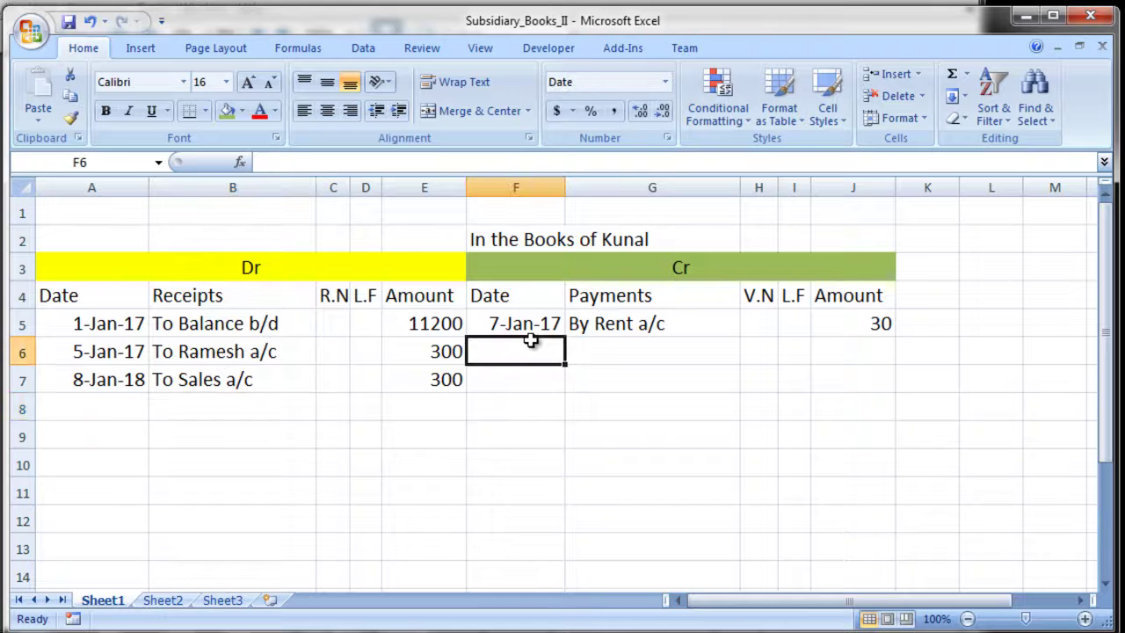
type("1-10")
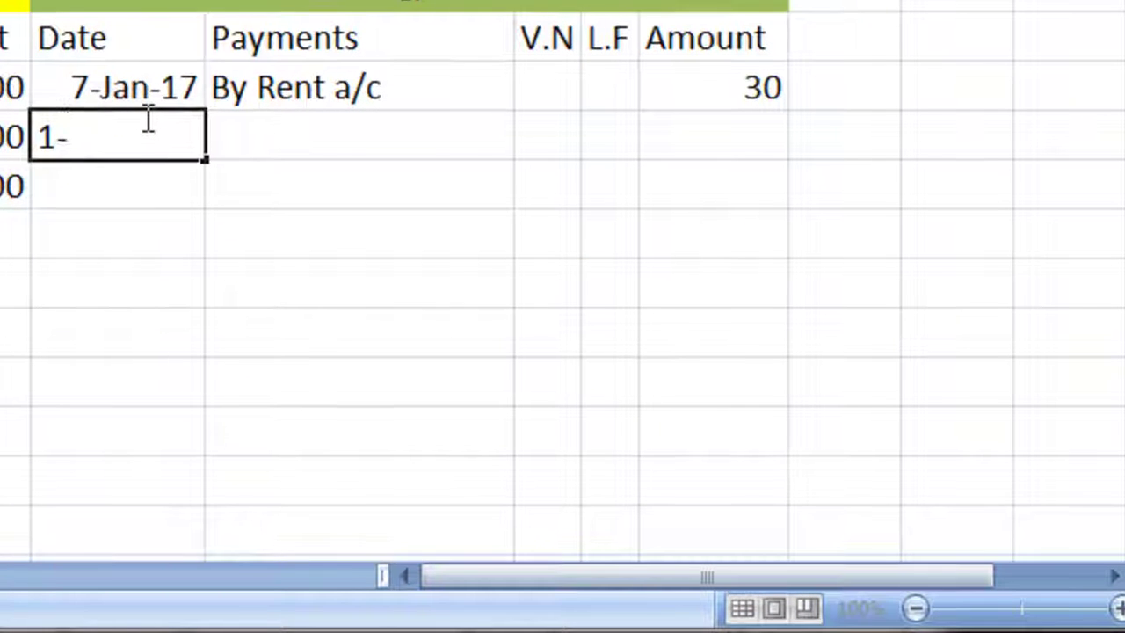
type("-20")
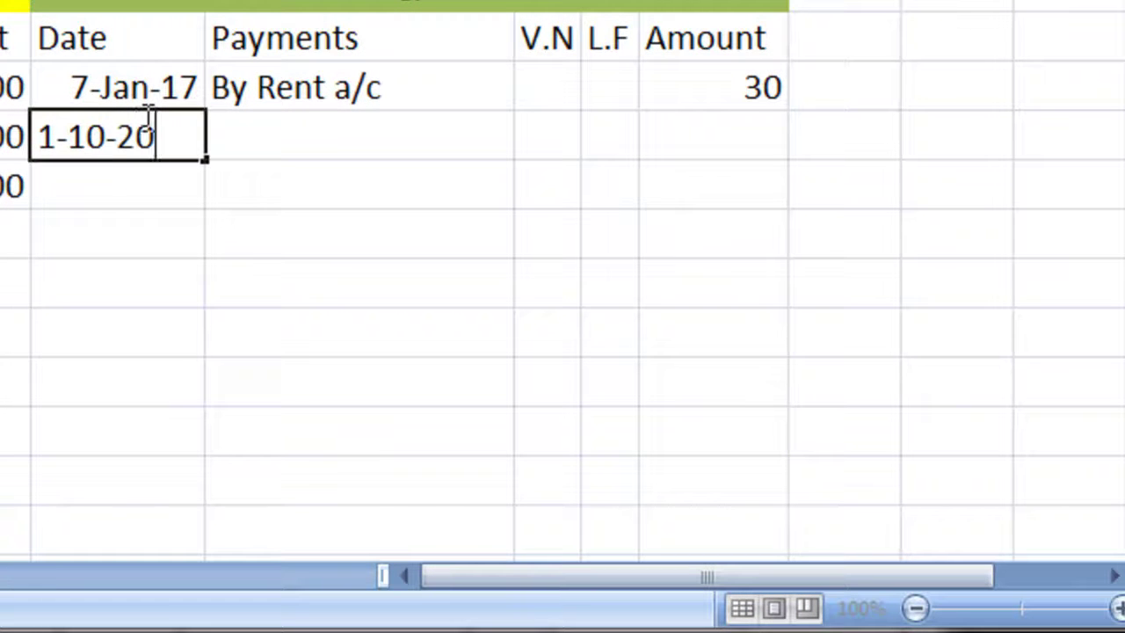
type("19")
key("Tab")
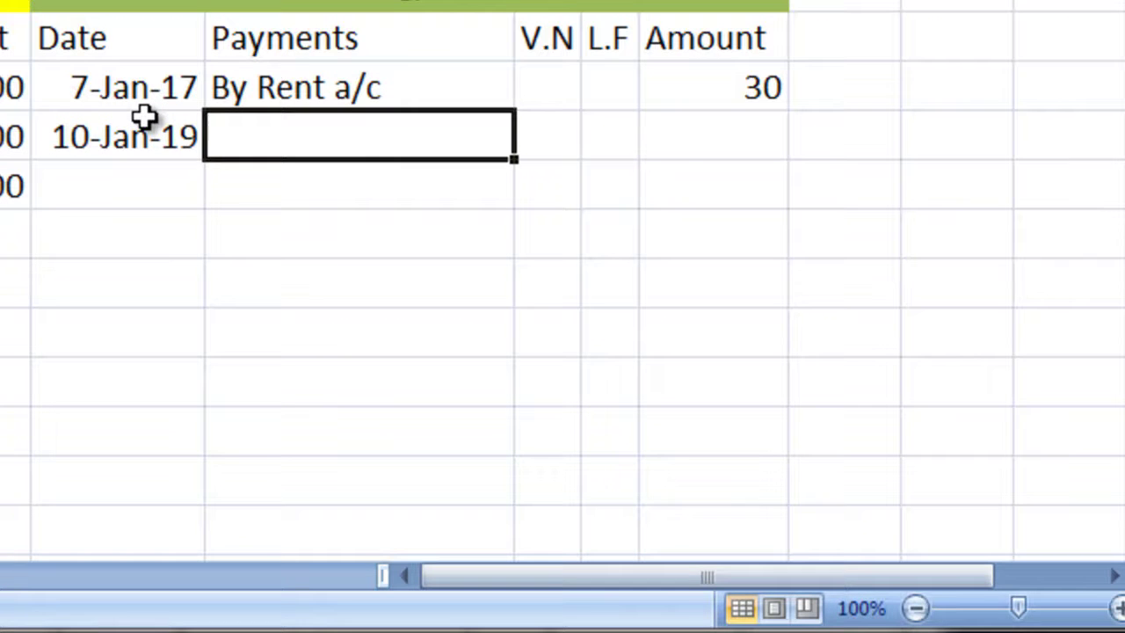
- Enter the payee's account as the 10 January payment in G6 and its amount of 700, checked in the PDF, in J6
type("y Mo")
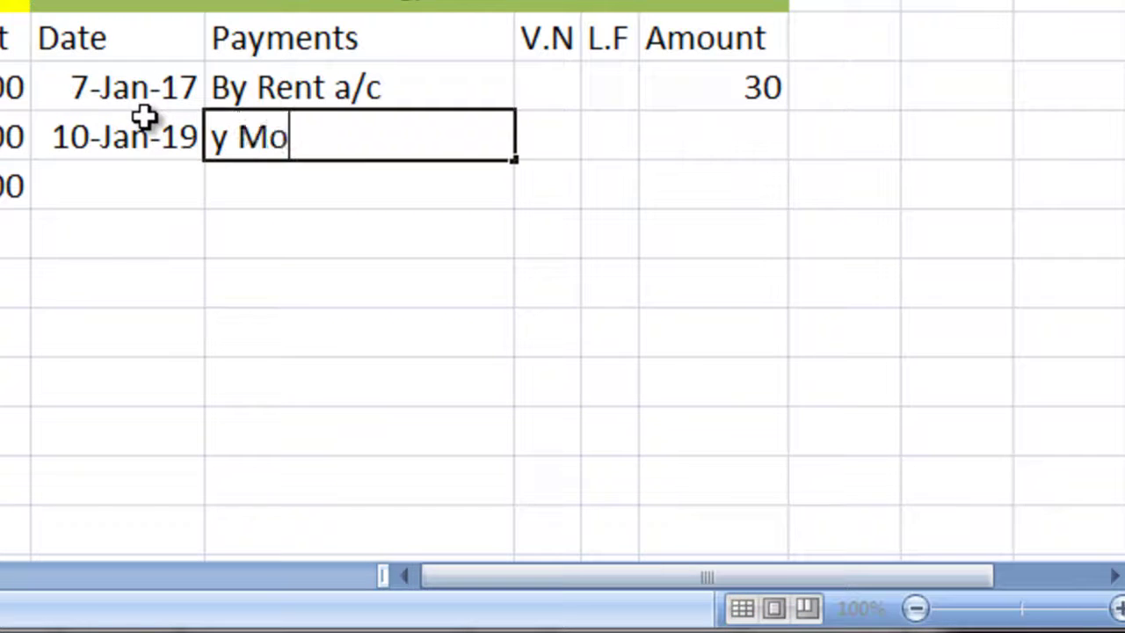
type("han a/c")
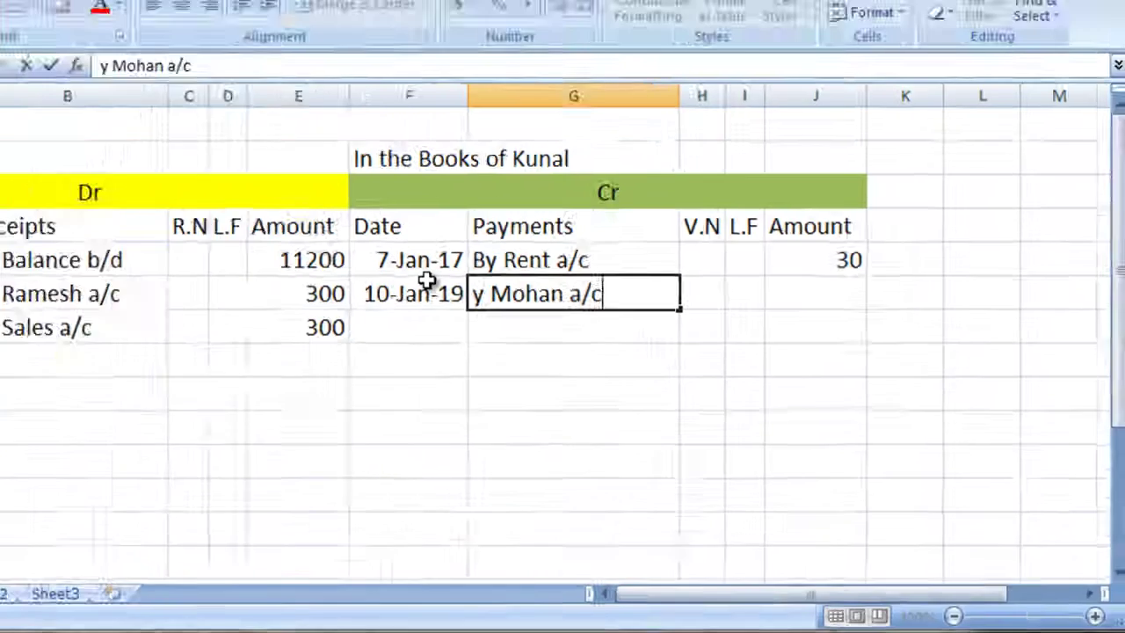
key("Tab")
key("Tab")
key("Tab")
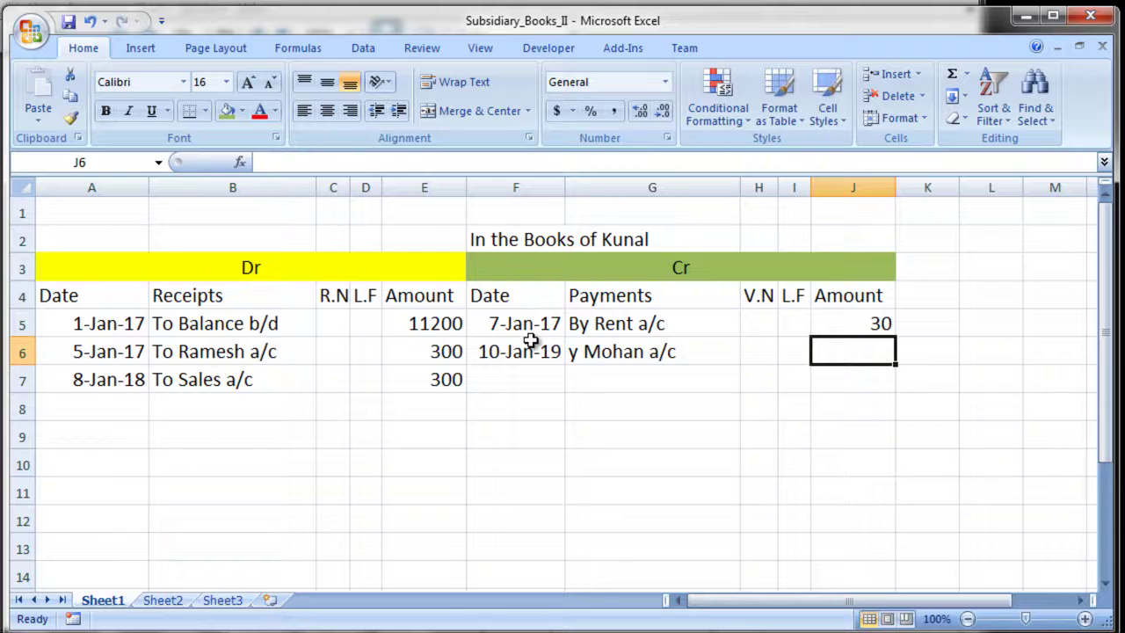
key("alt+Tab")
key("alt+Tab")
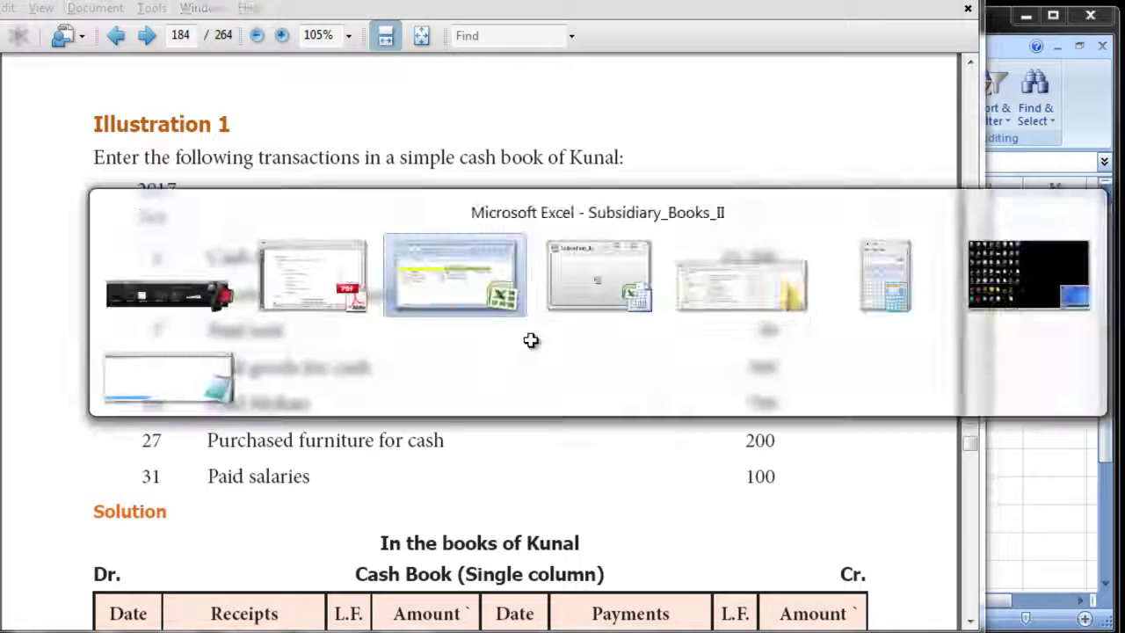
type("700")
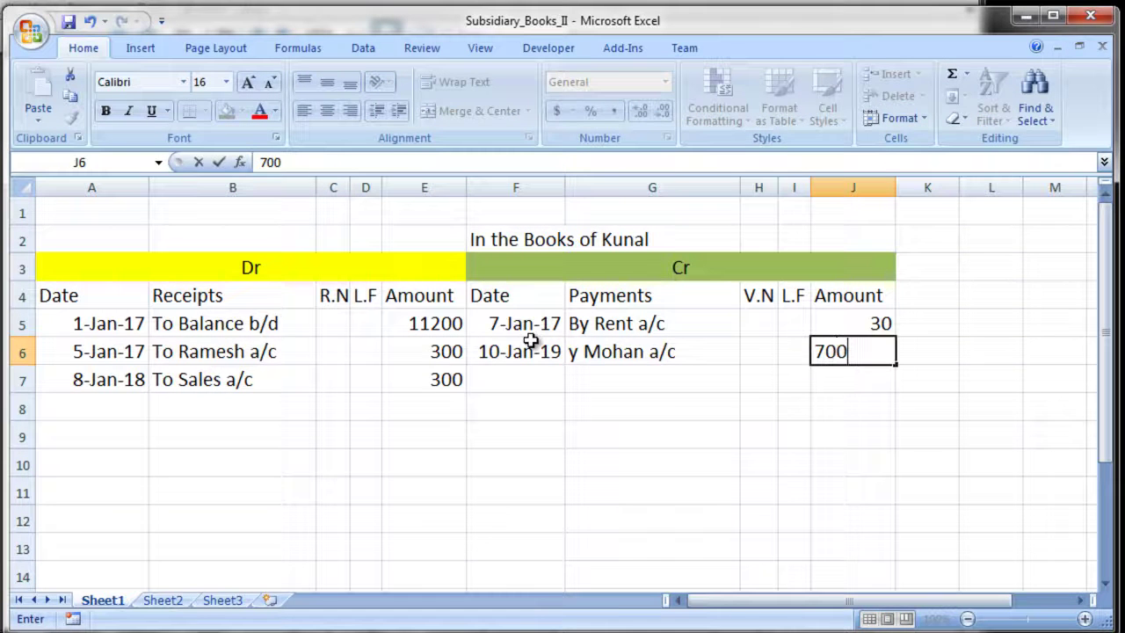
key("Return")
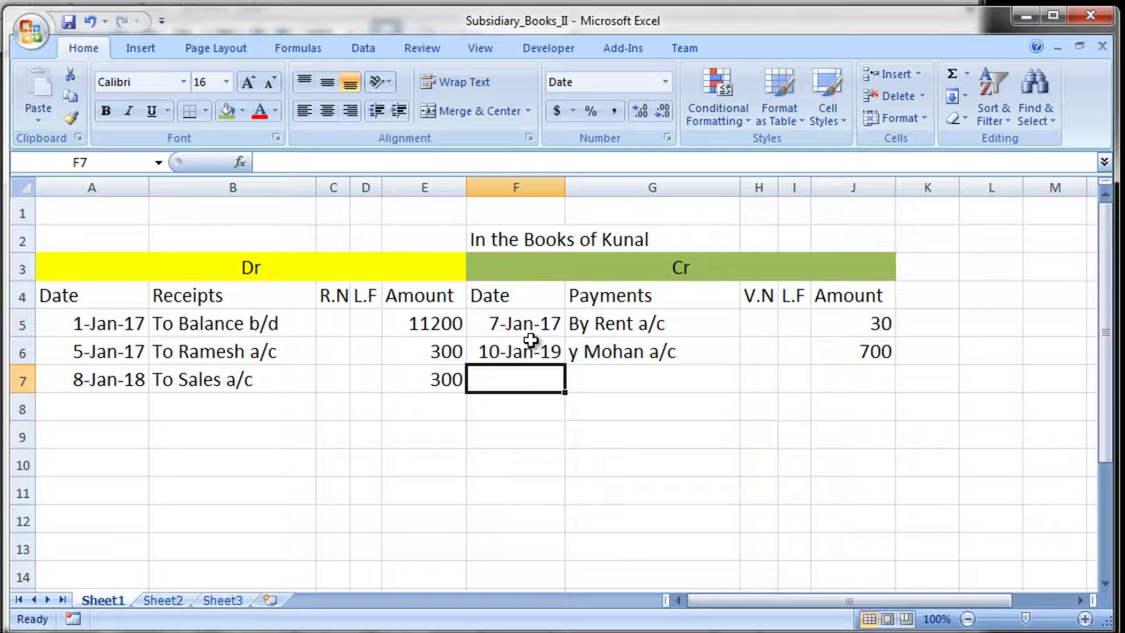
- Correct the payment entry in G6 by adding the missing "B" so that it starts with "By"
key("Up")
key("Right")
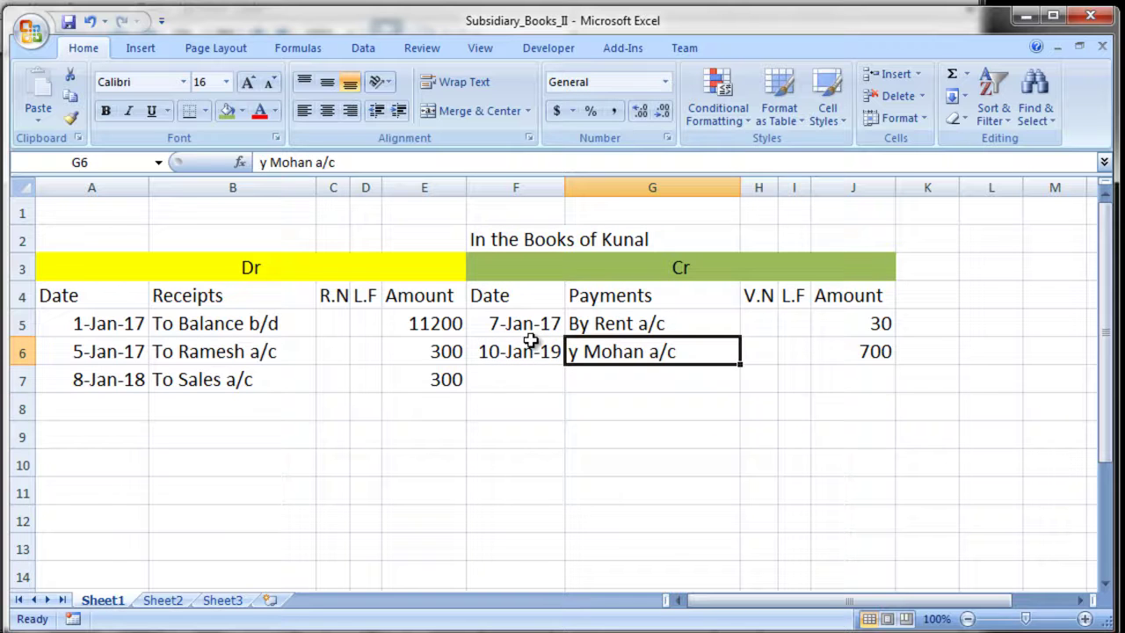
key("F2")
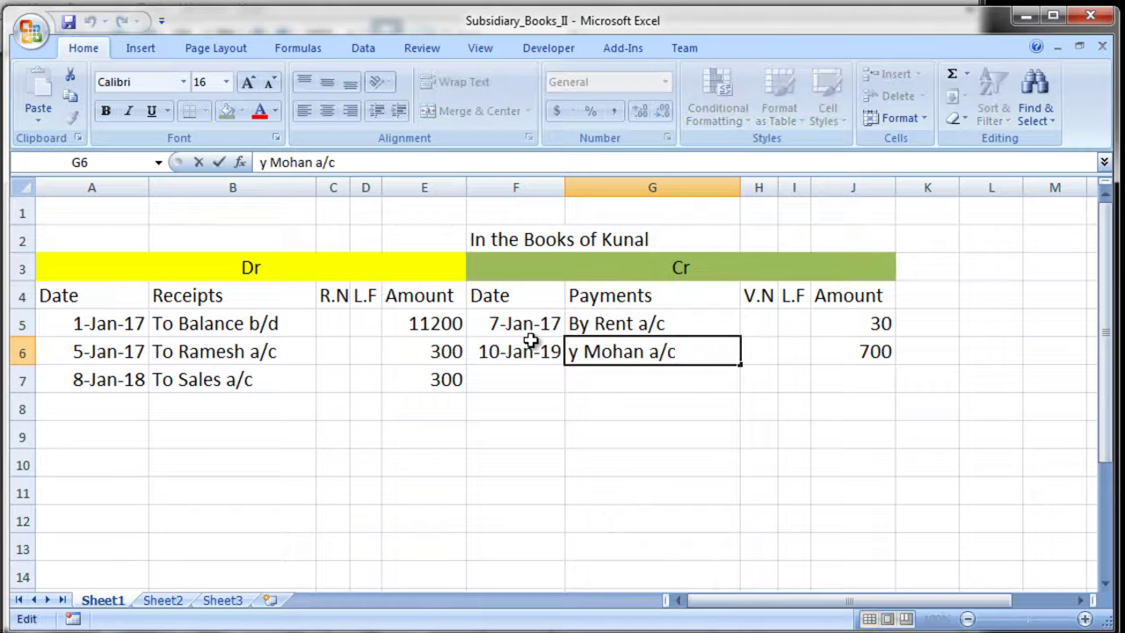
key("Home")
type("B")
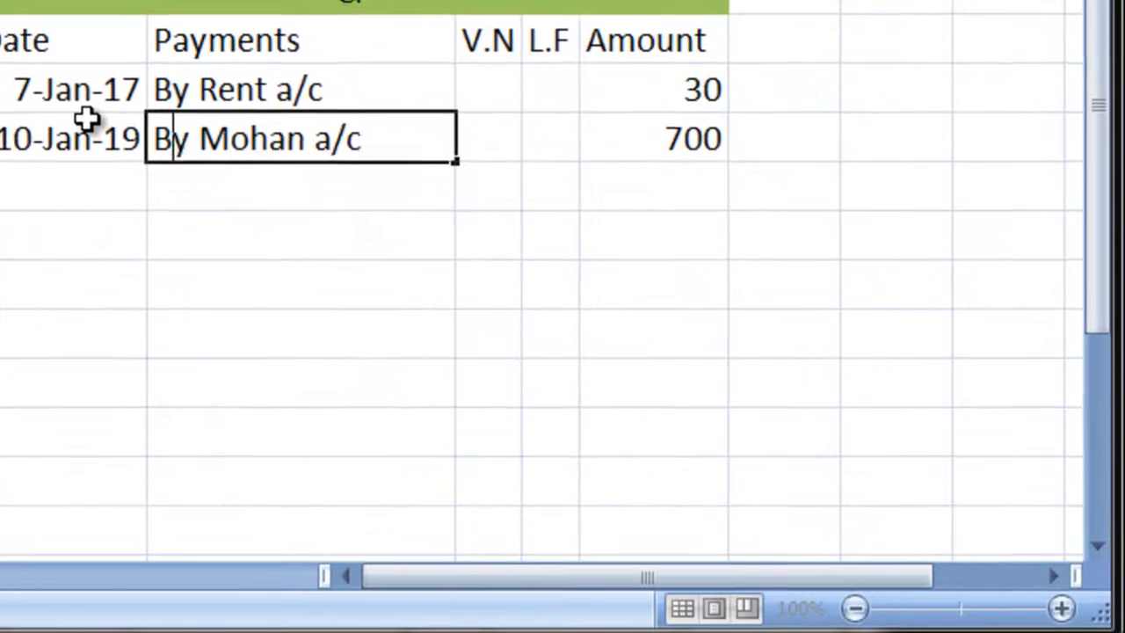
key("End")
key("Return")
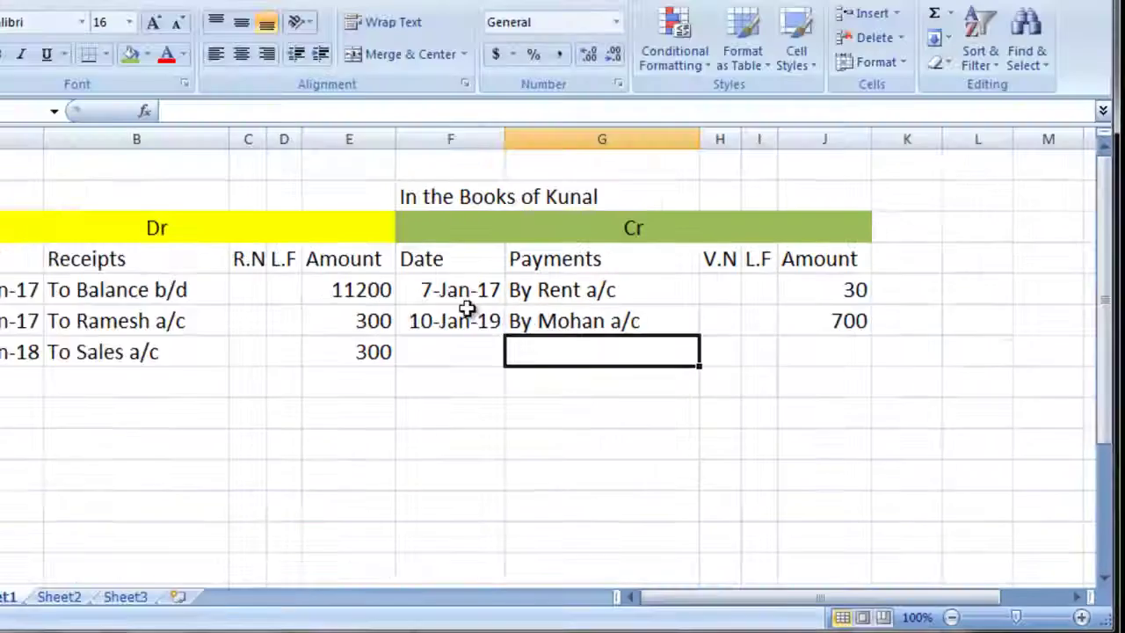
- Check the furniture purchase in the PDF and enter its date as 1-27-2017 in cell F7 of the Cr side
key("alt+Tab")
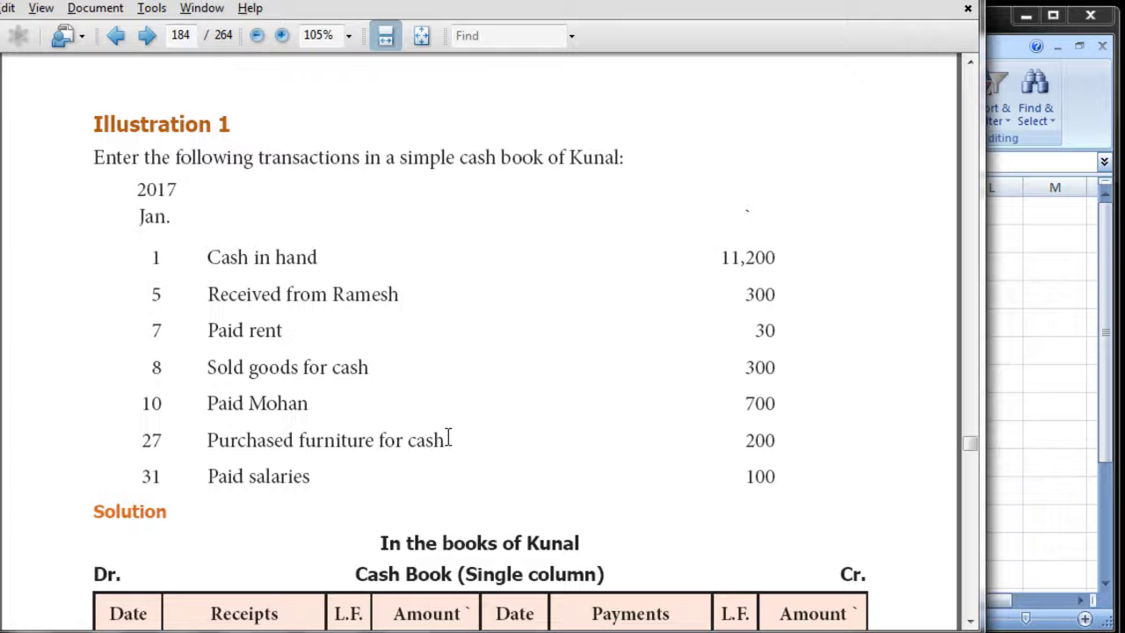
key("alt+Tab")
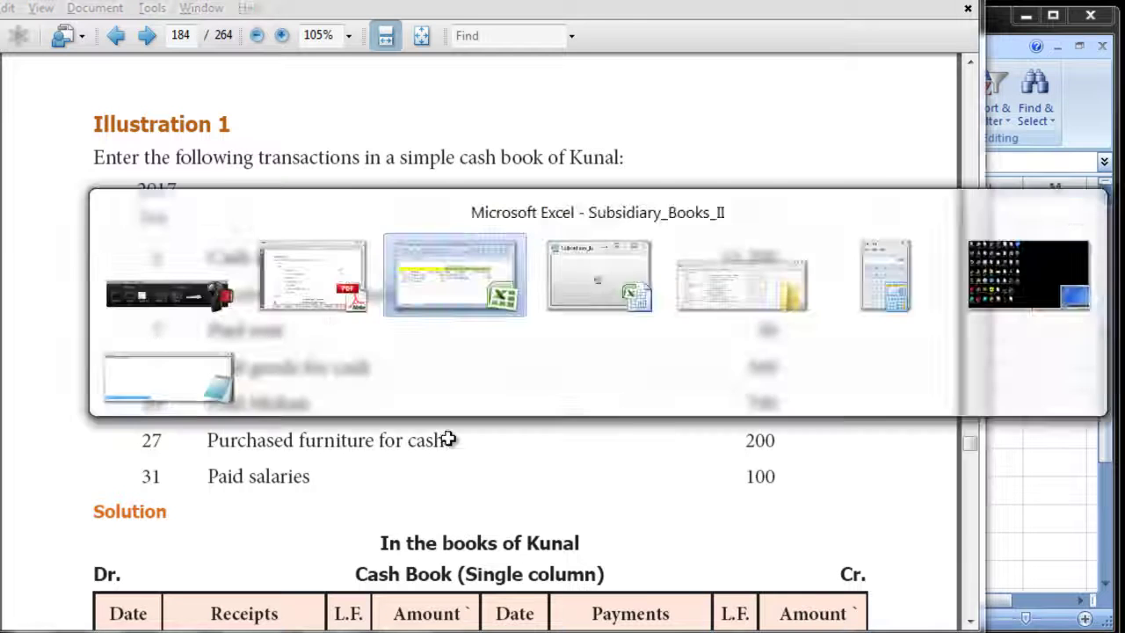
key("Left")
type("1")
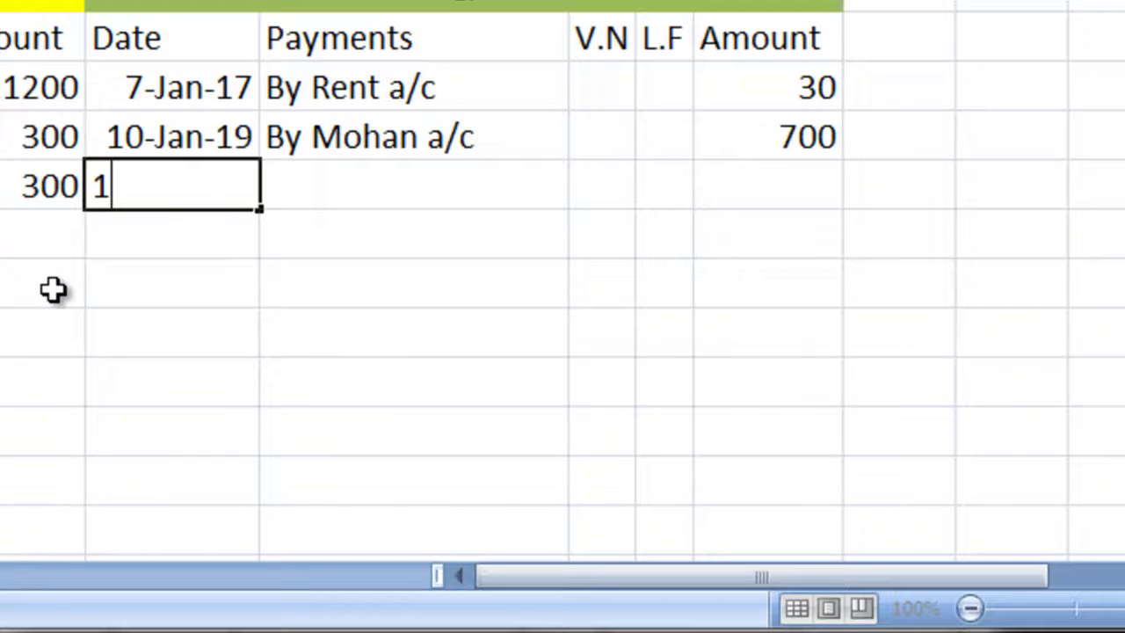
type("-27-2017")
key("Tab")
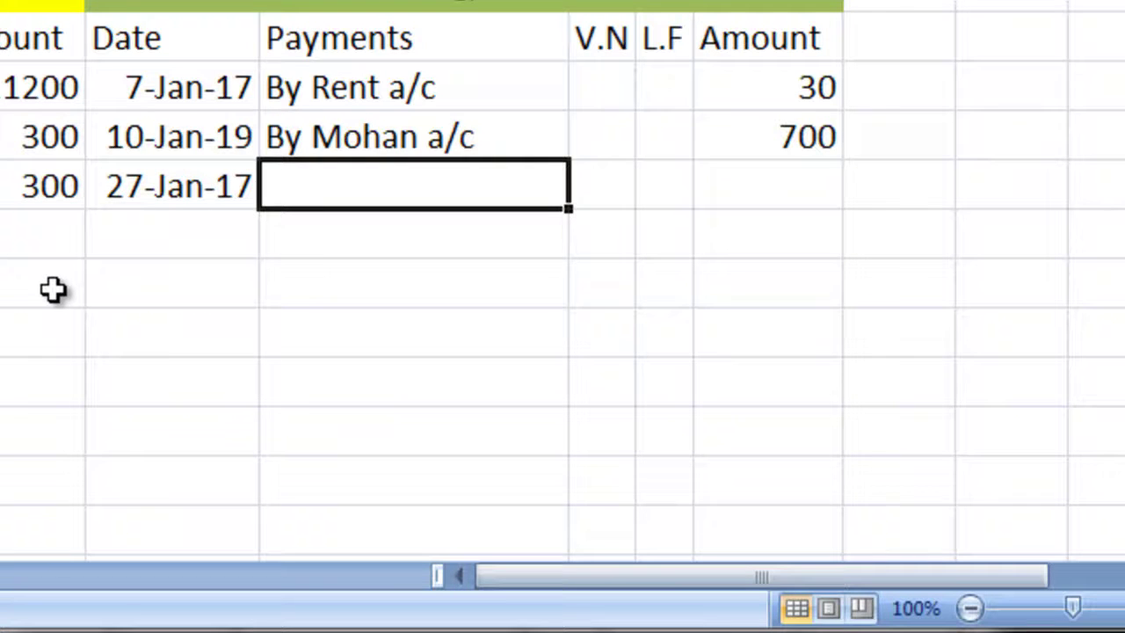
- Enter "y Furniture" as the payment for the furniture purchase in cell G7
type("y F")
type("i")
key("BackSpace")
type("urniture")
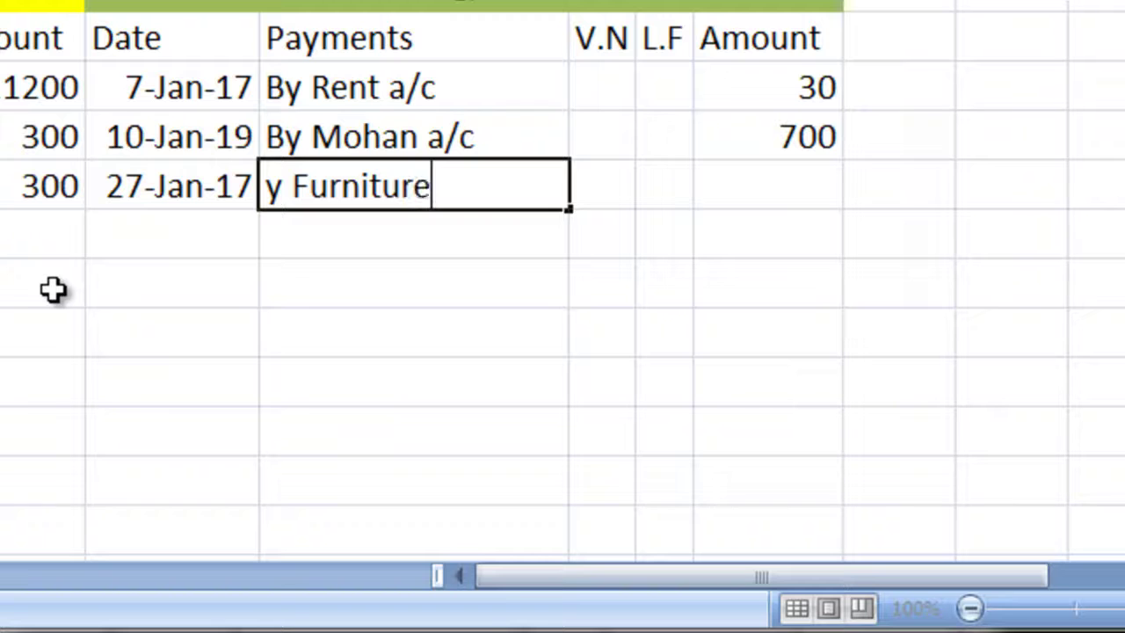
key("Tab")
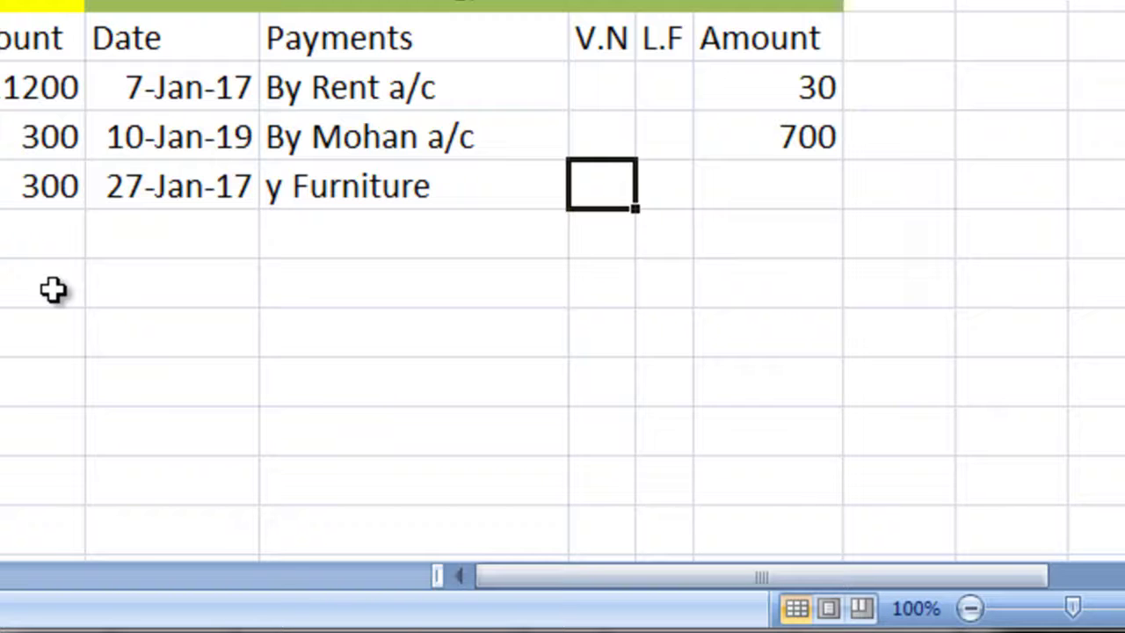
- Look up the furniture purchase's amount in the PDF's transaction list and enter 200 in J7
key("Tab")
key("Tab")
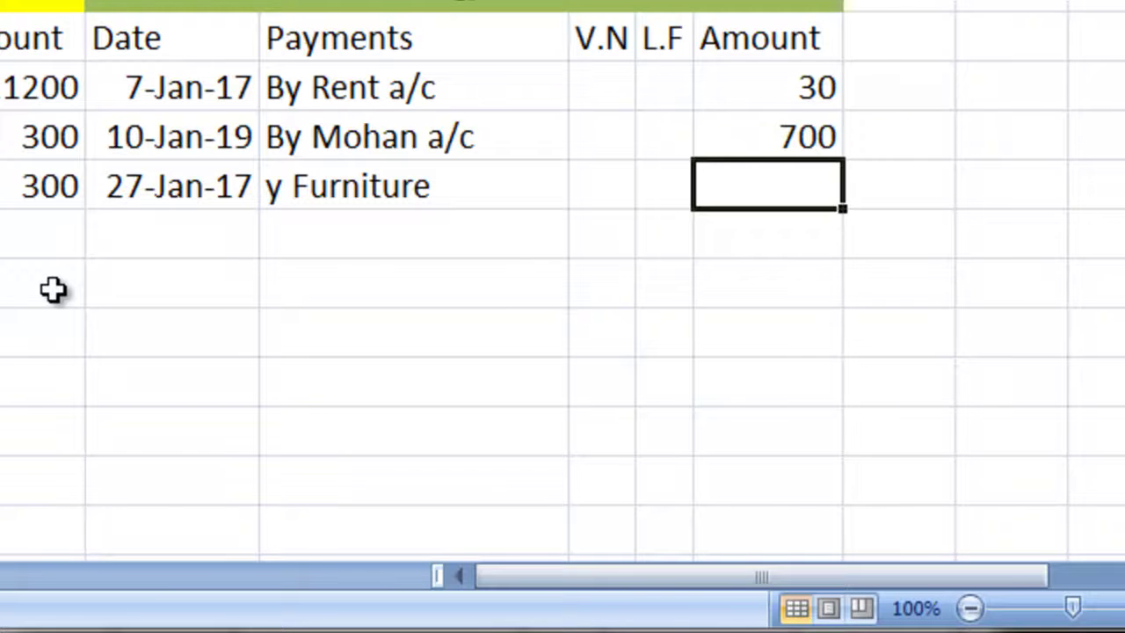
key("alt+Tab")
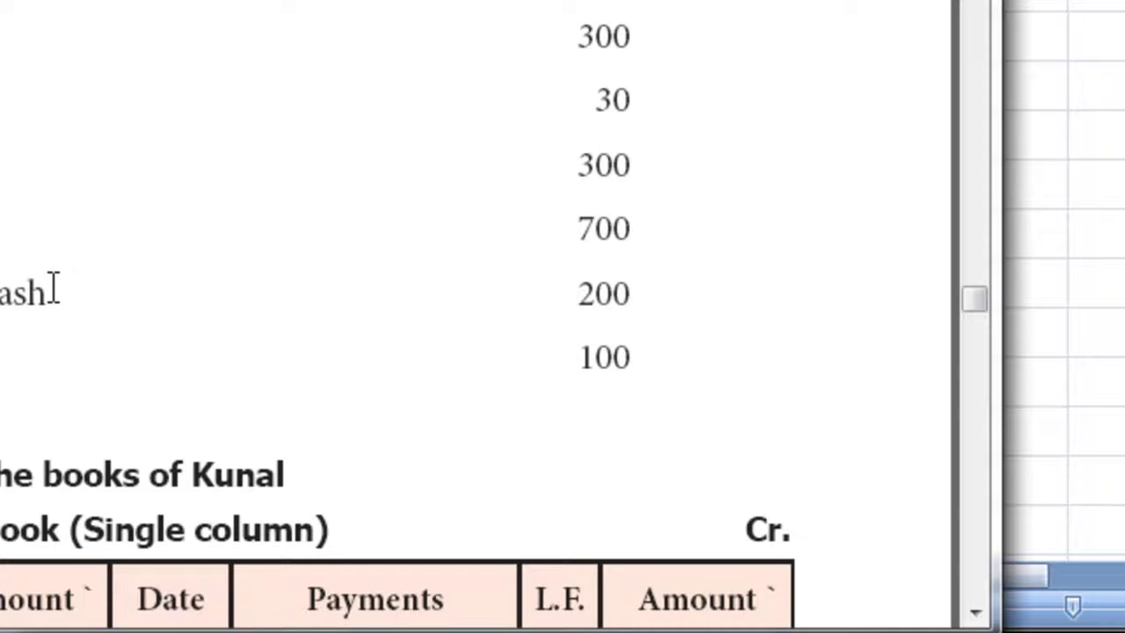
key("alt+Tab")
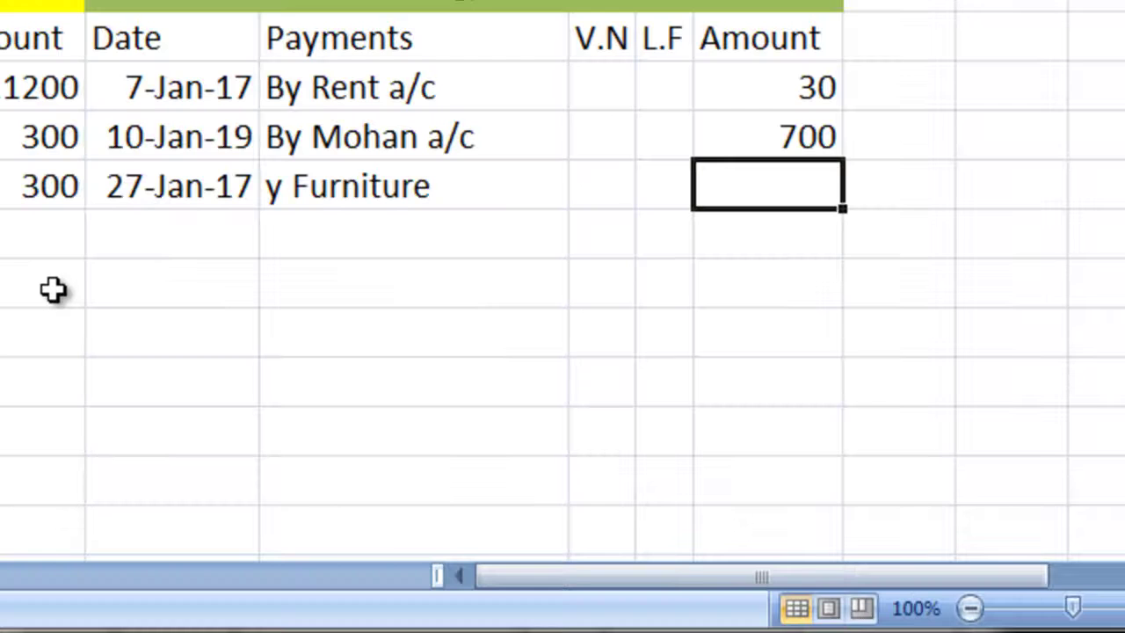
type("200")
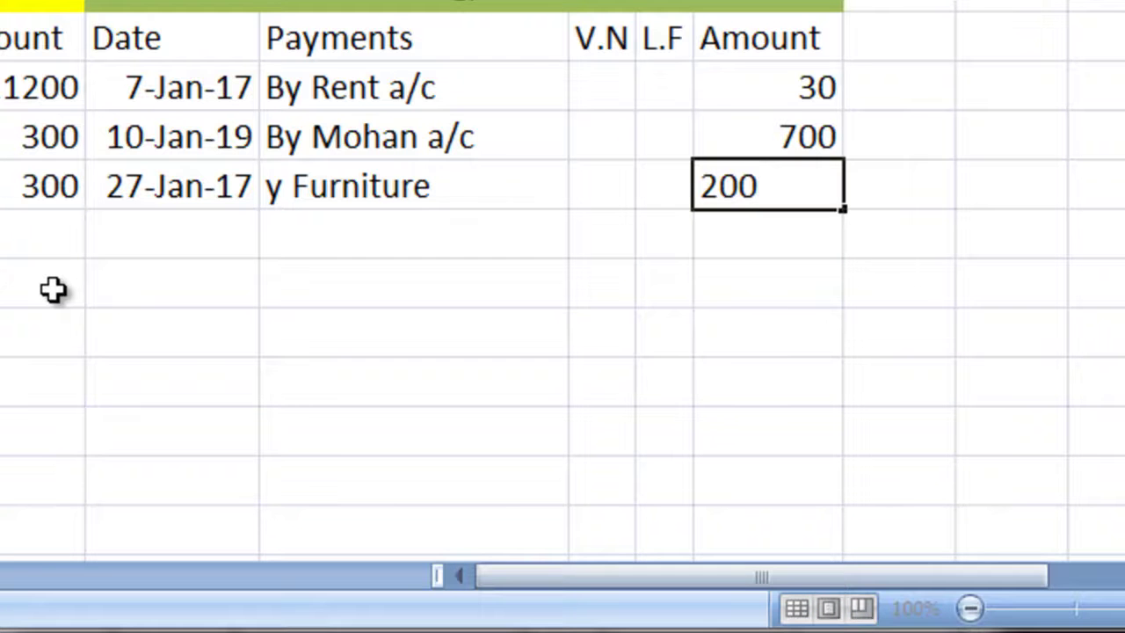
- Correct the payment entry in G7 to "By Furniture" by adding the missing first letter
key("Left")
key("Left")
key("Left")
key("Left")
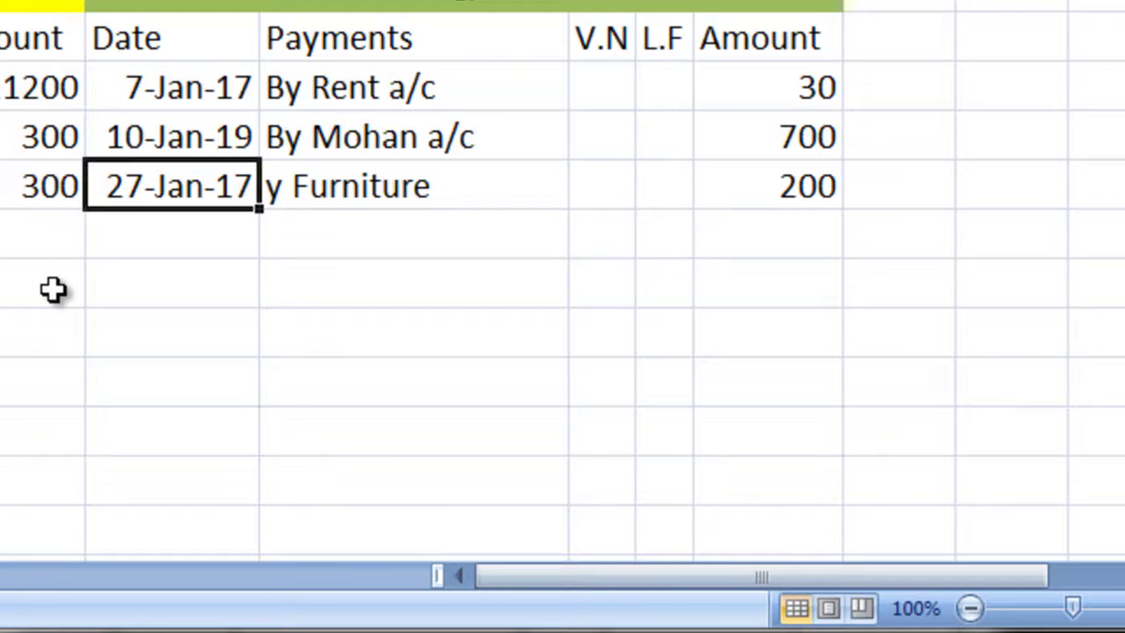
key("Right")
key("F2")
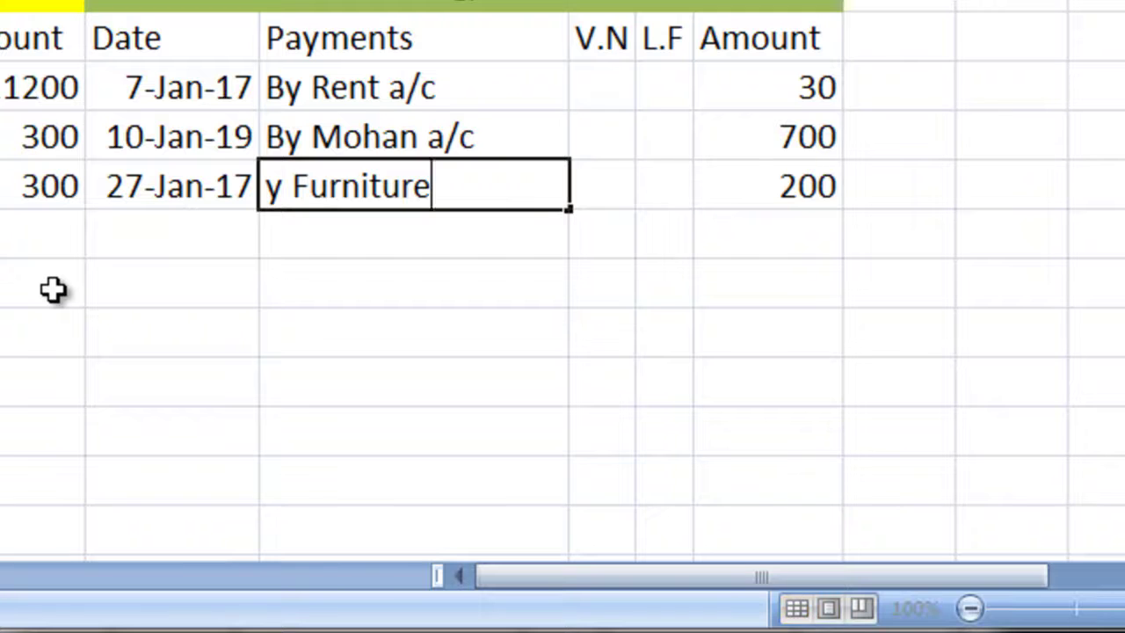
key("Left")
key("Left")
key("Left")
key("Left")
key("Left")
key("Left")
key("Left")
key("Left")
key("Left")
key("Left")
key("Left")
type("B")
key("Return")
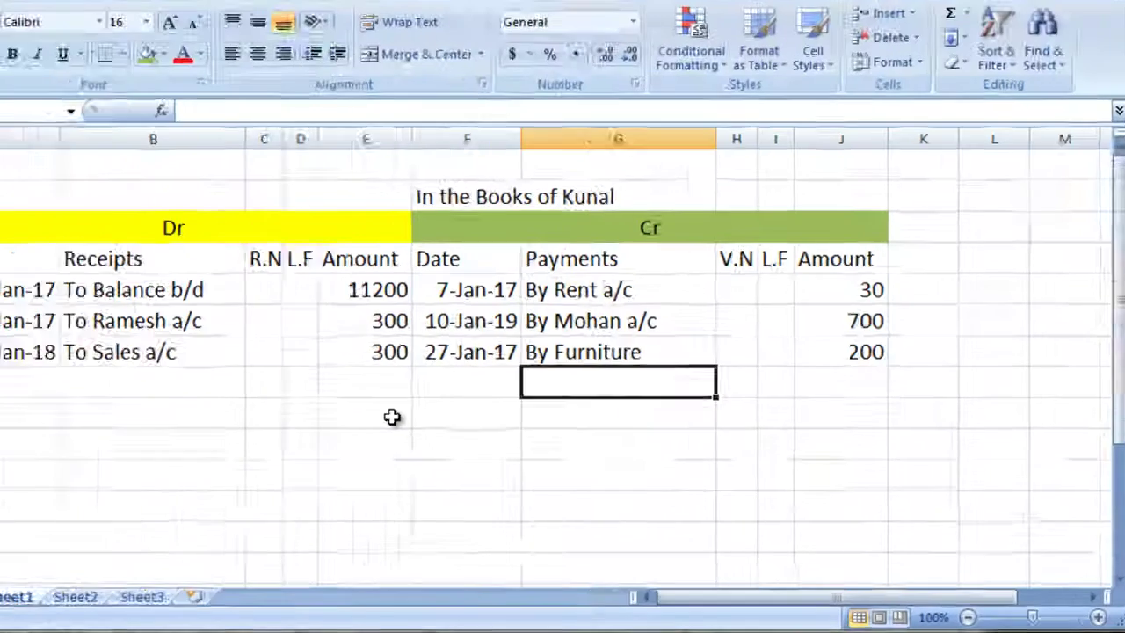
- Check the salaries payment in the PDF and enter its date as 1-31-2017 in cell F8 of the Cr side
key("alt+Tab")
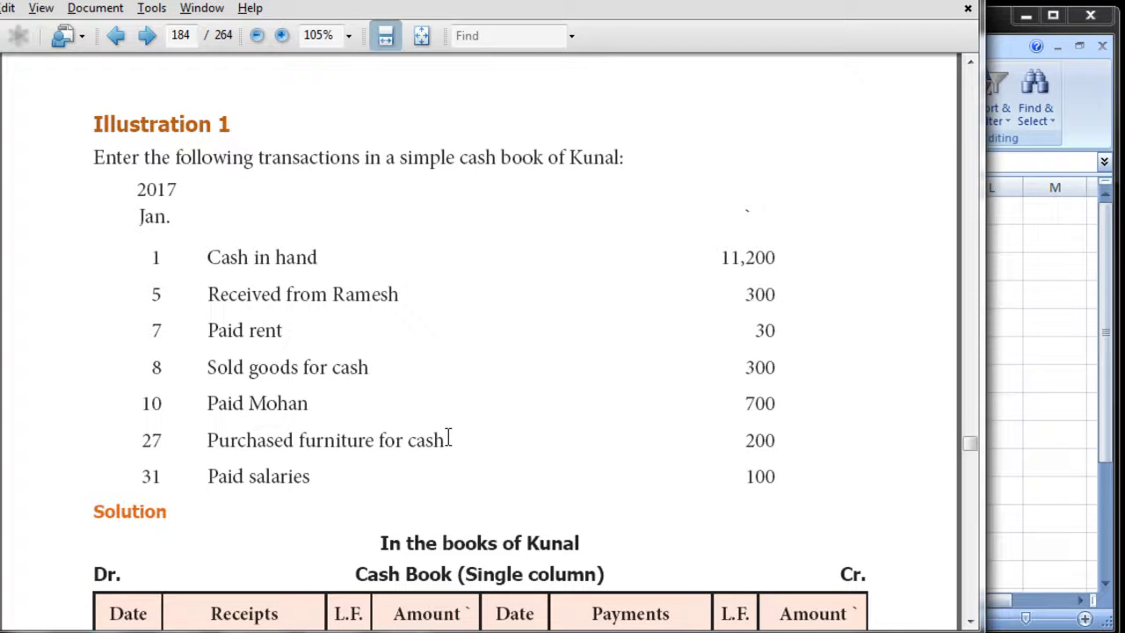
key("alt+Tab")
key("Left")
key("alt+Tab")
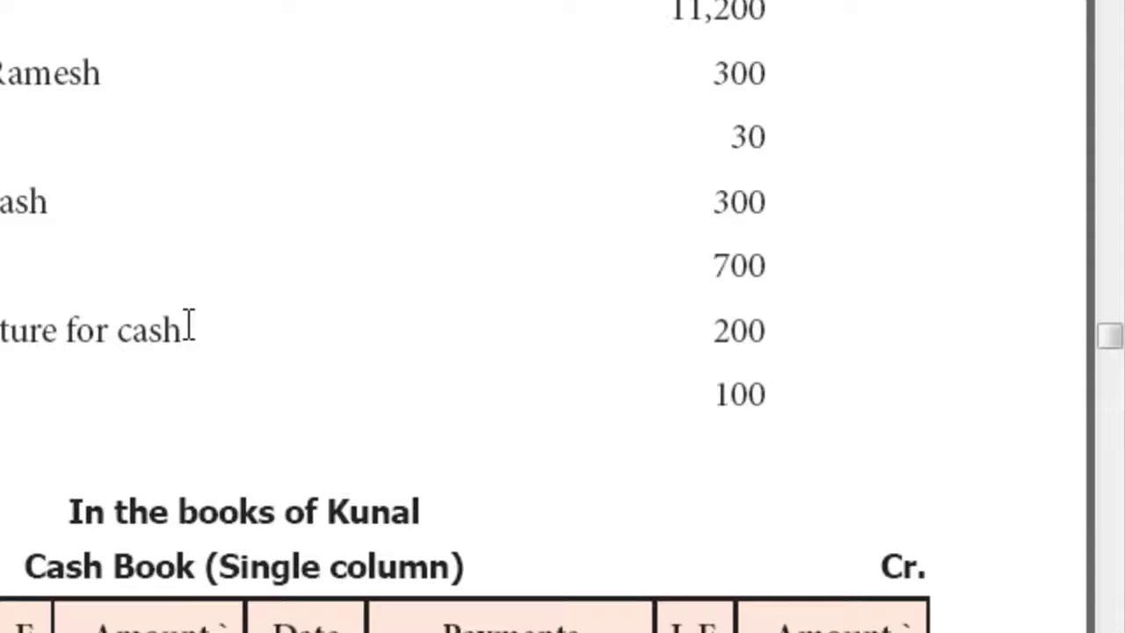
key("alt+Tab")
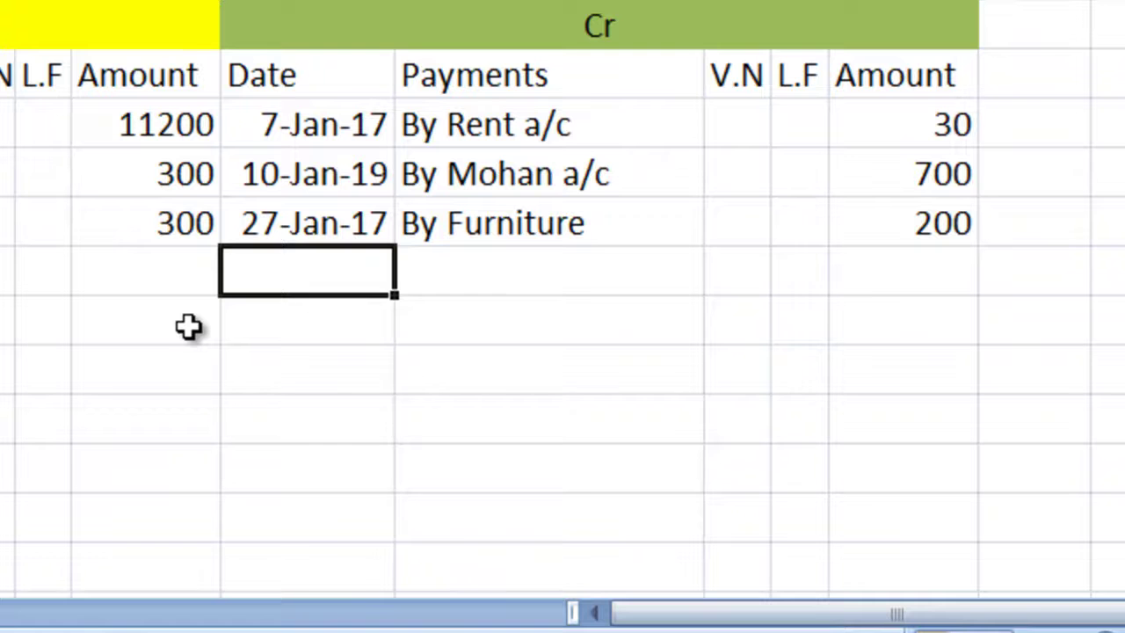
type("1-")
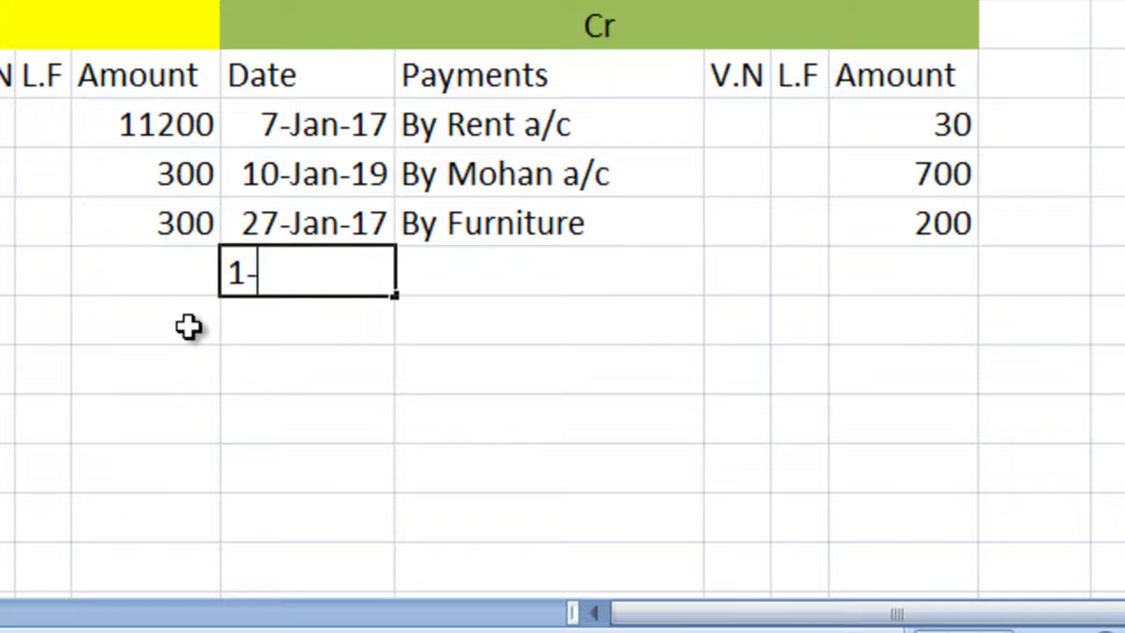
type("31-20")
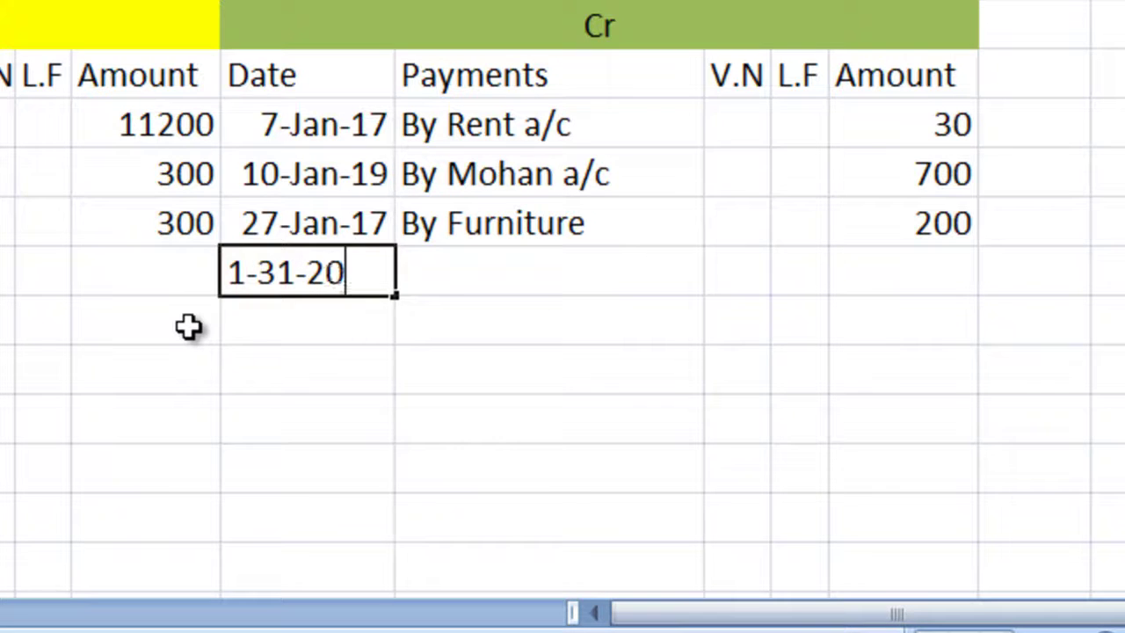
type("17")
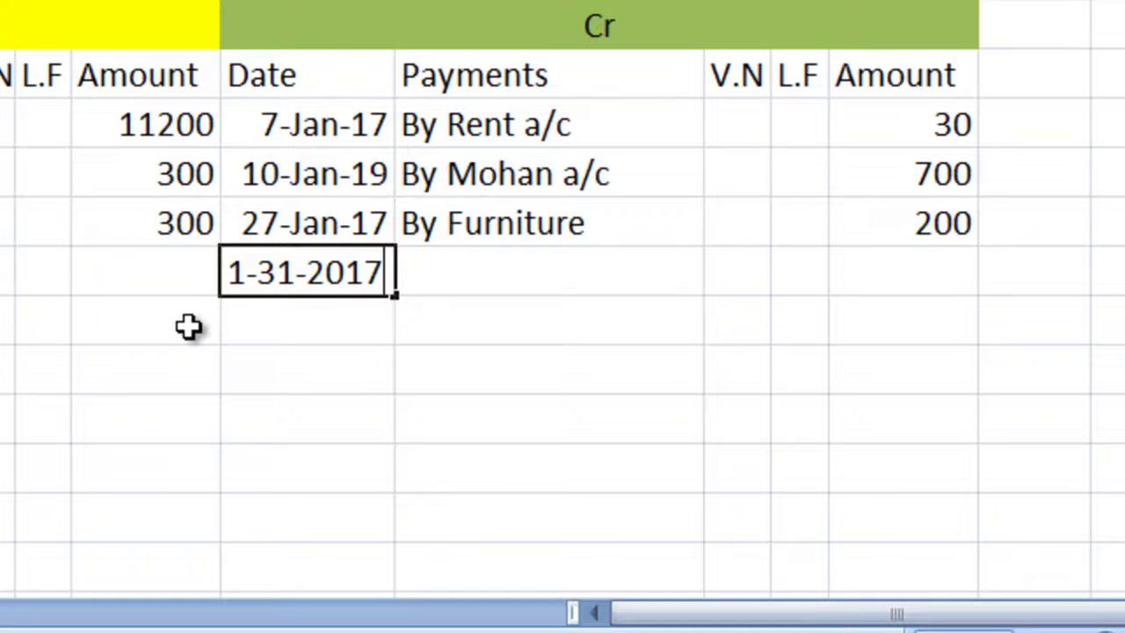
key("Tab")
- Enter "By Salaries A/c" as the payment in cell G8
type("B")
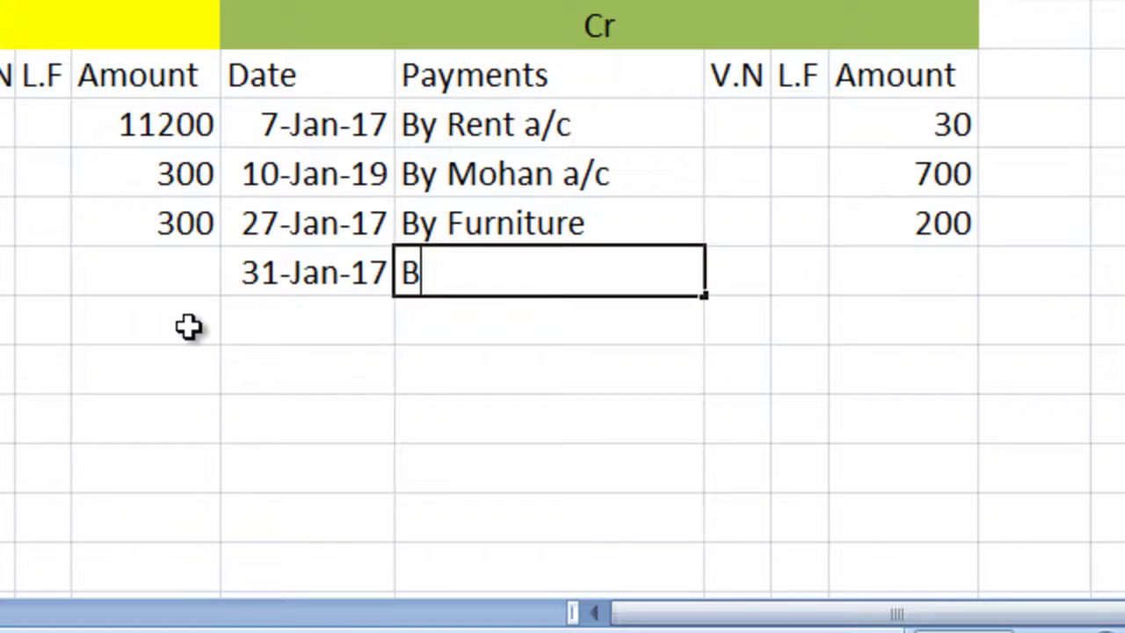
type("y Sa")
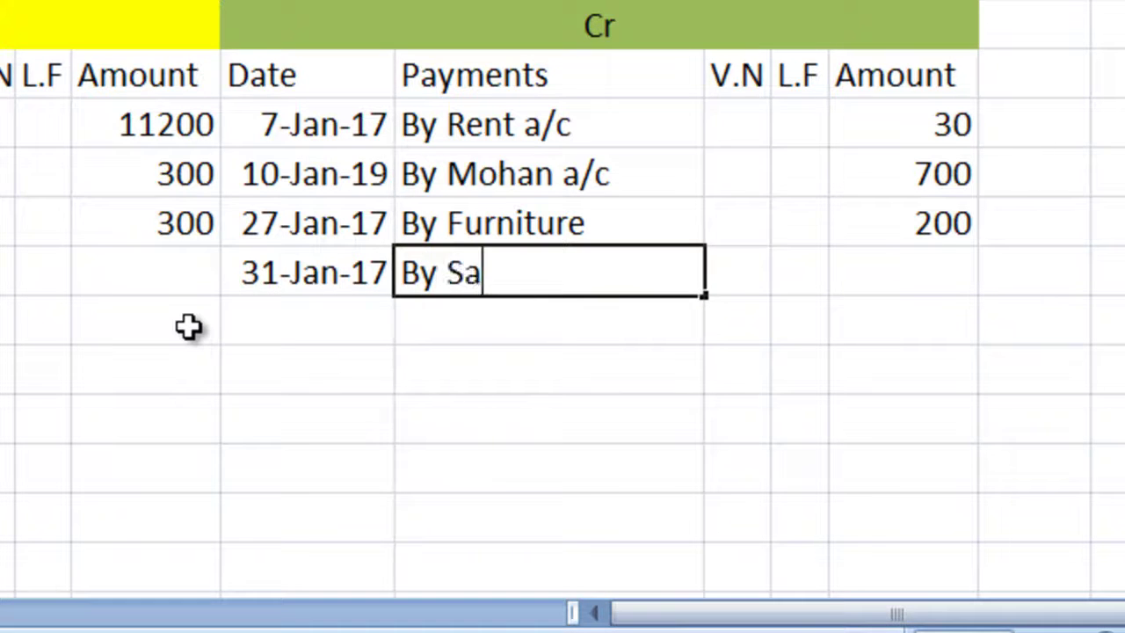
type("laries")
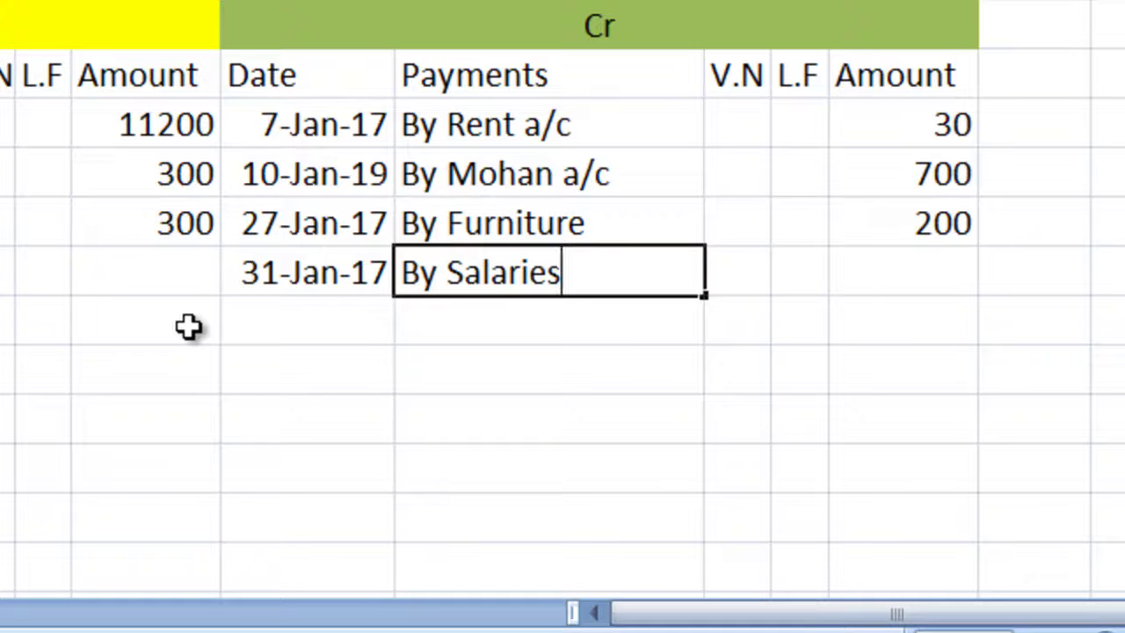
type(" A/c")
key("Tab")
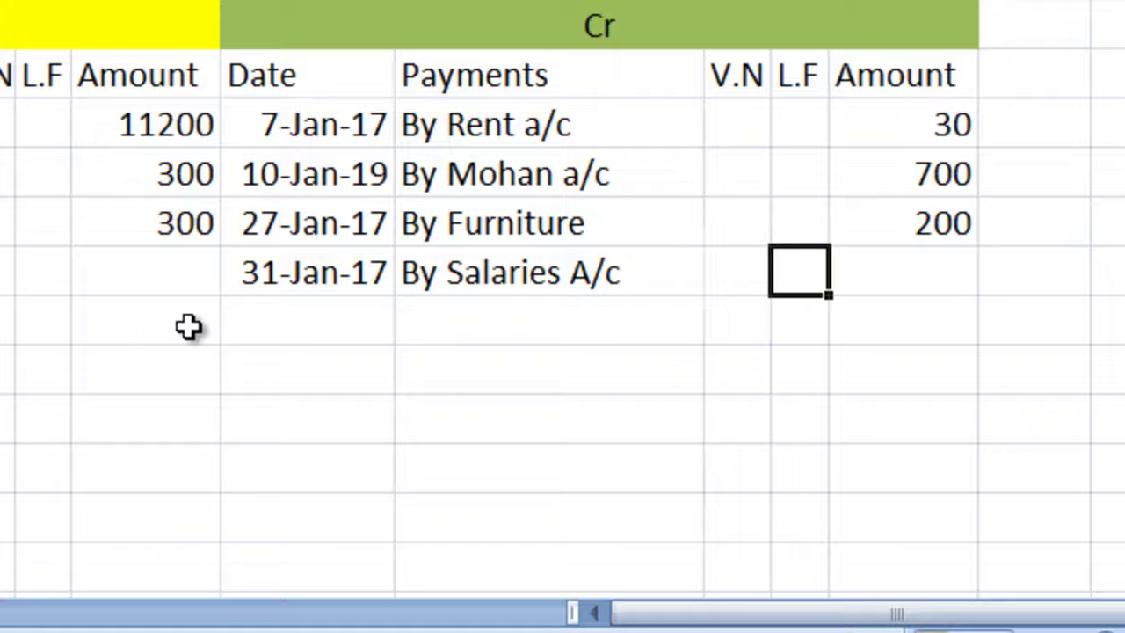
- Look up the salaries amount in the PDF's transaction list and enter 100 in J8
key("Tab")
key("alt+Tab")
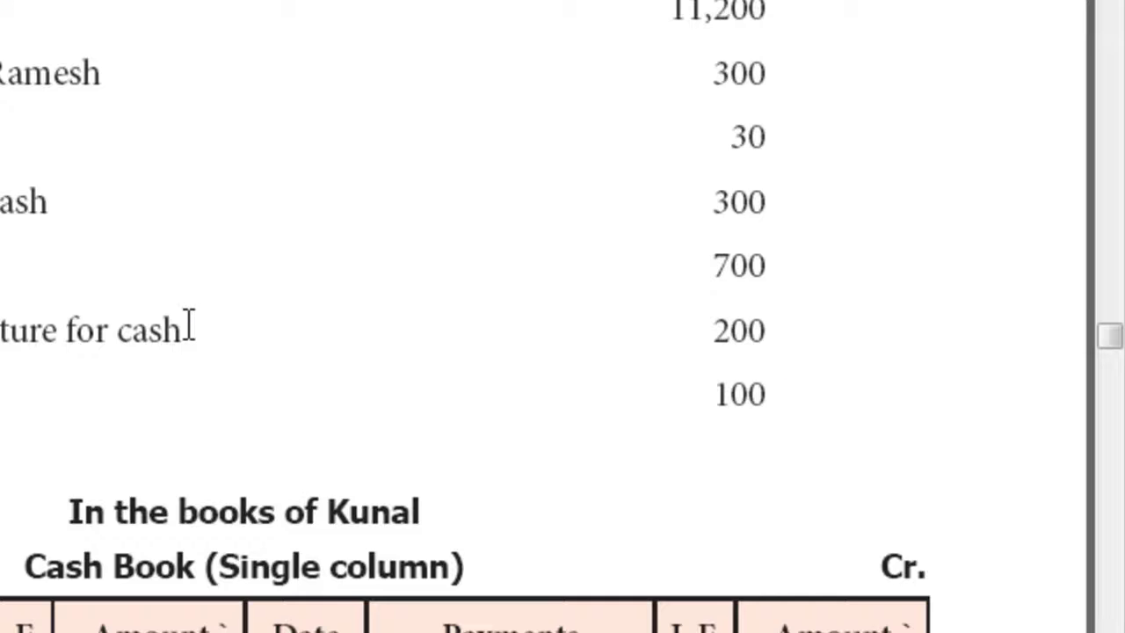
key("alt+Tab")
type("100")
key("Return")
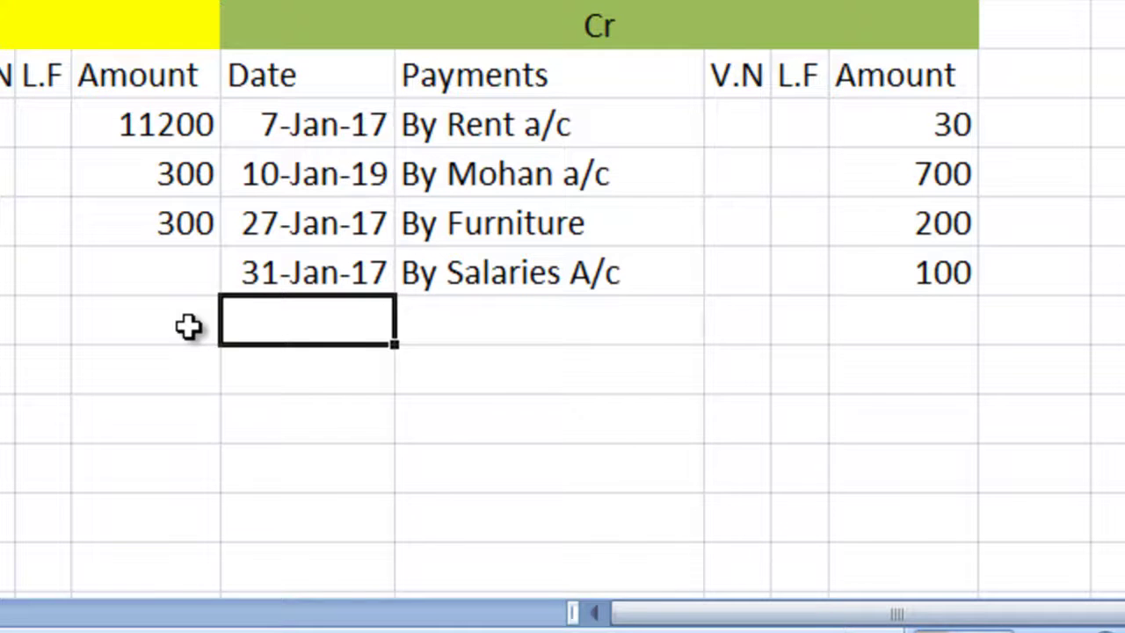
- Append "a/c" to the furniture payment in G7 so it reads "By Furniture a/c"
left_click(560, 230)
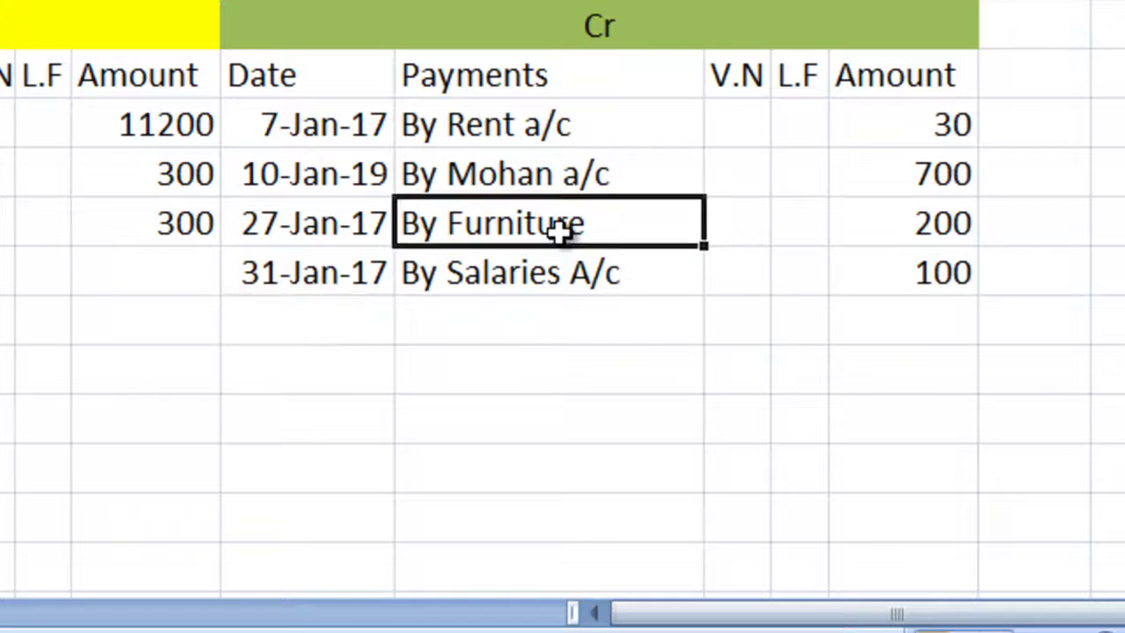
key("F2")
type("a/c")
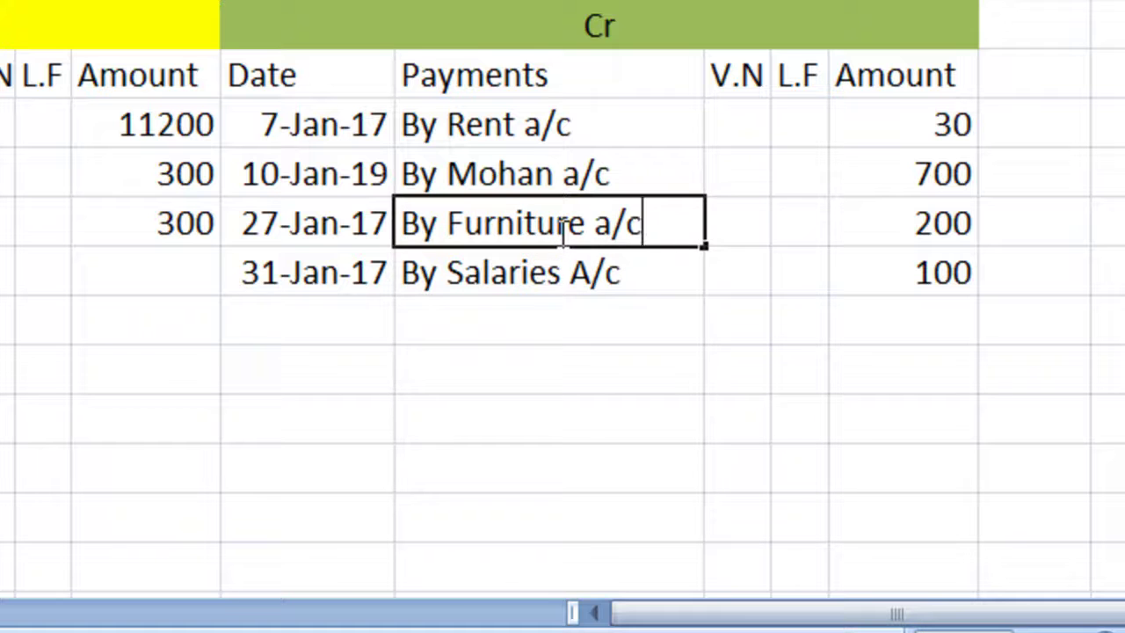
key("Return")
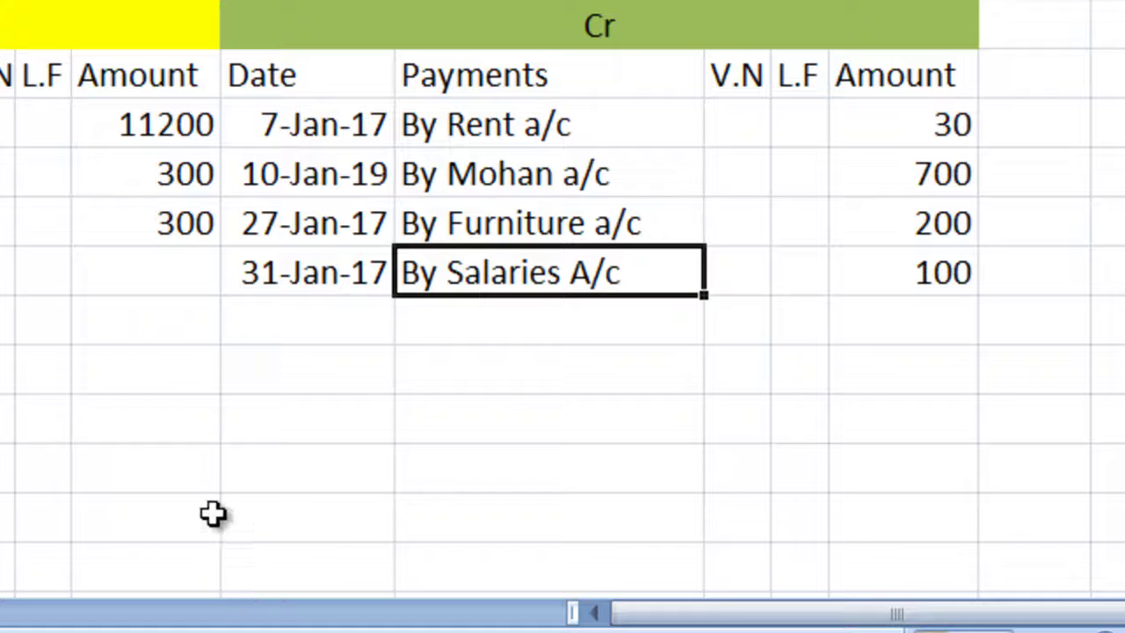
- Total the Dr side receipts in cell E10 with the formula =sum(E5:E9)
left_click(138, 361)
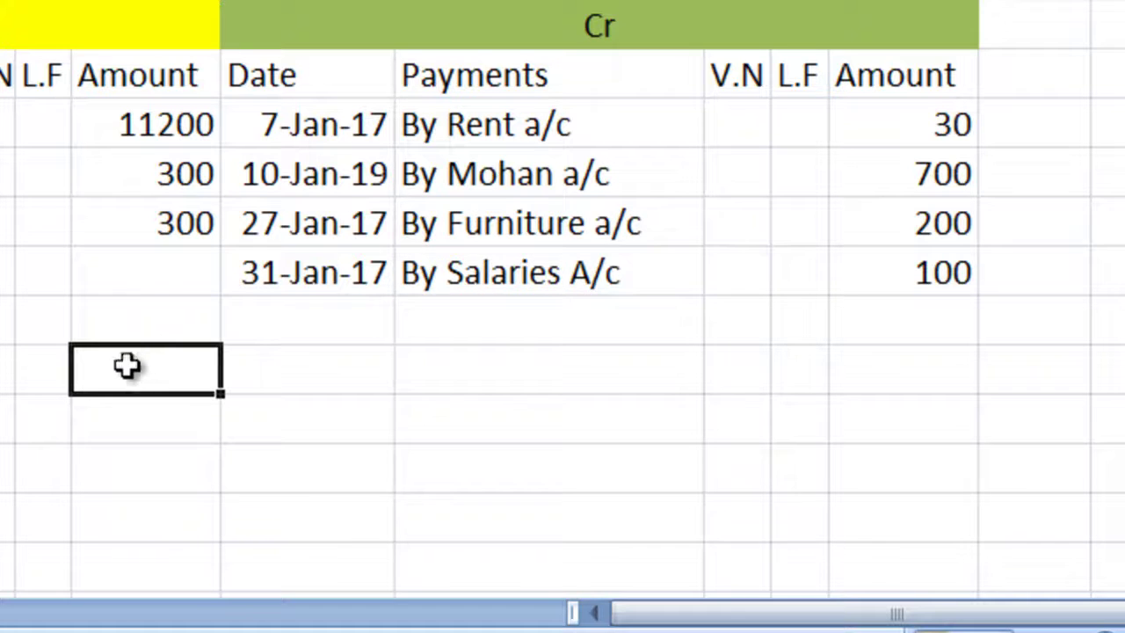
type("=sum(")
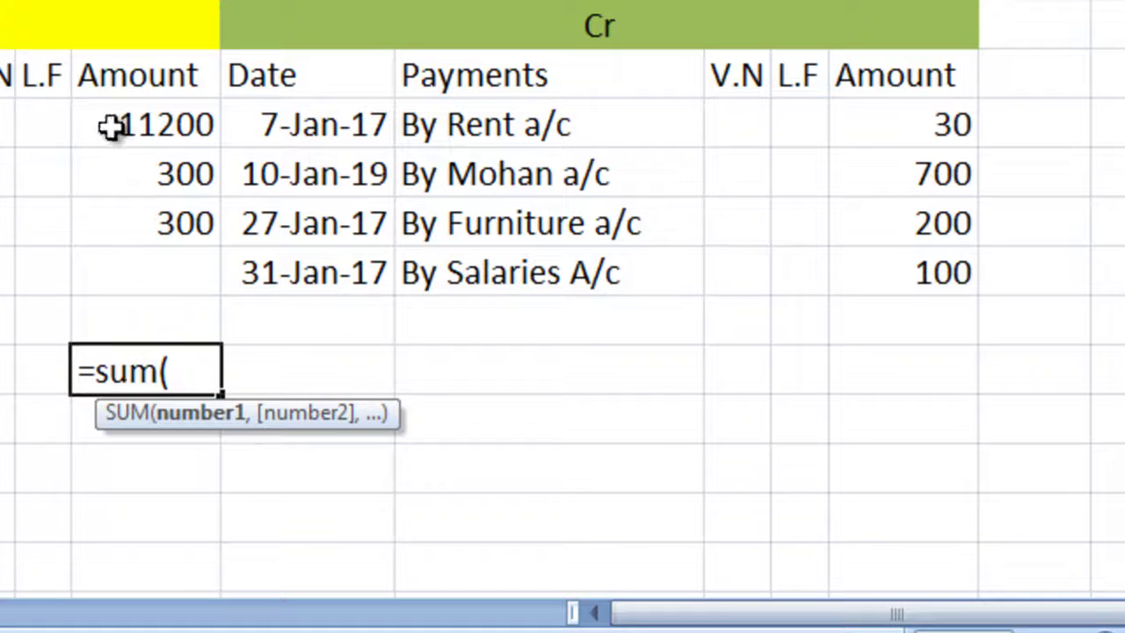
left_click_drag(114, 130, 158, 324)
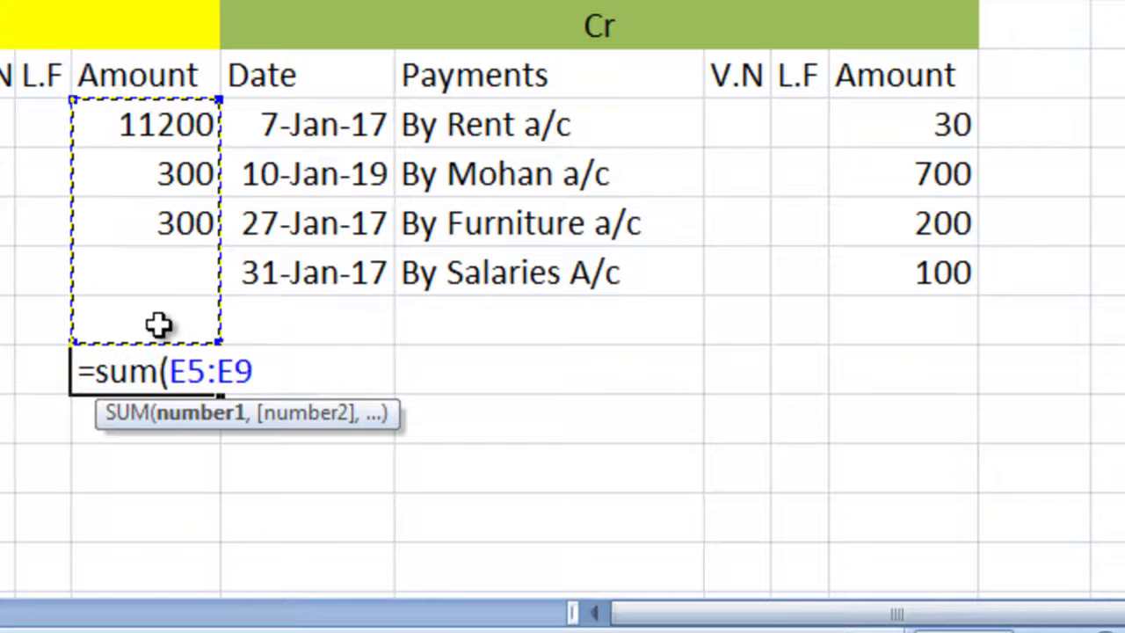
type(")")
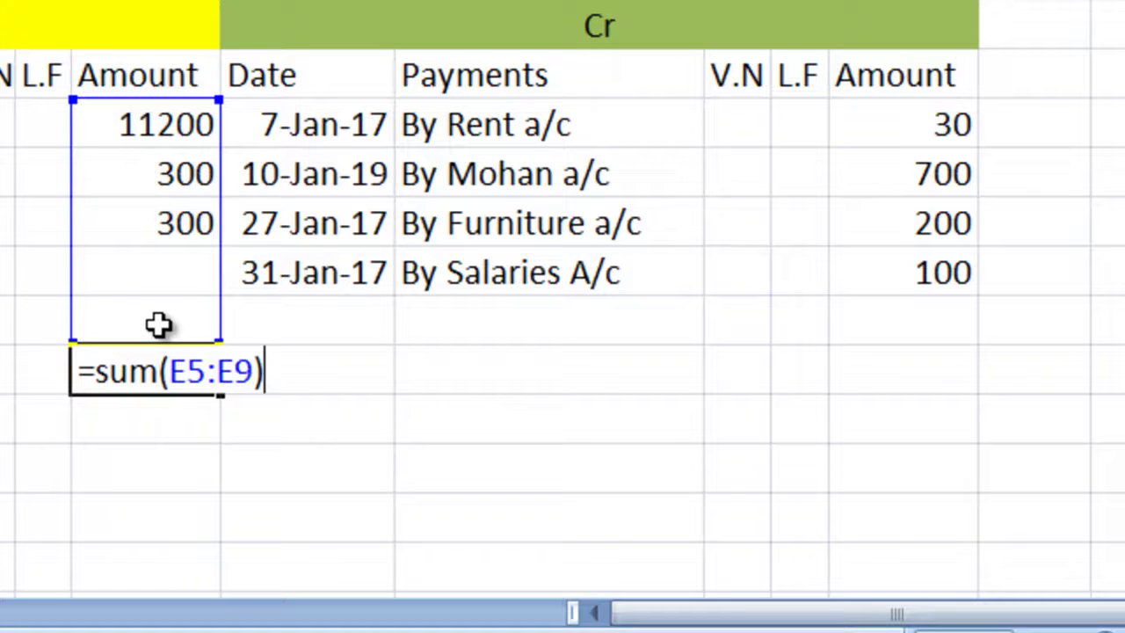
key("Return")
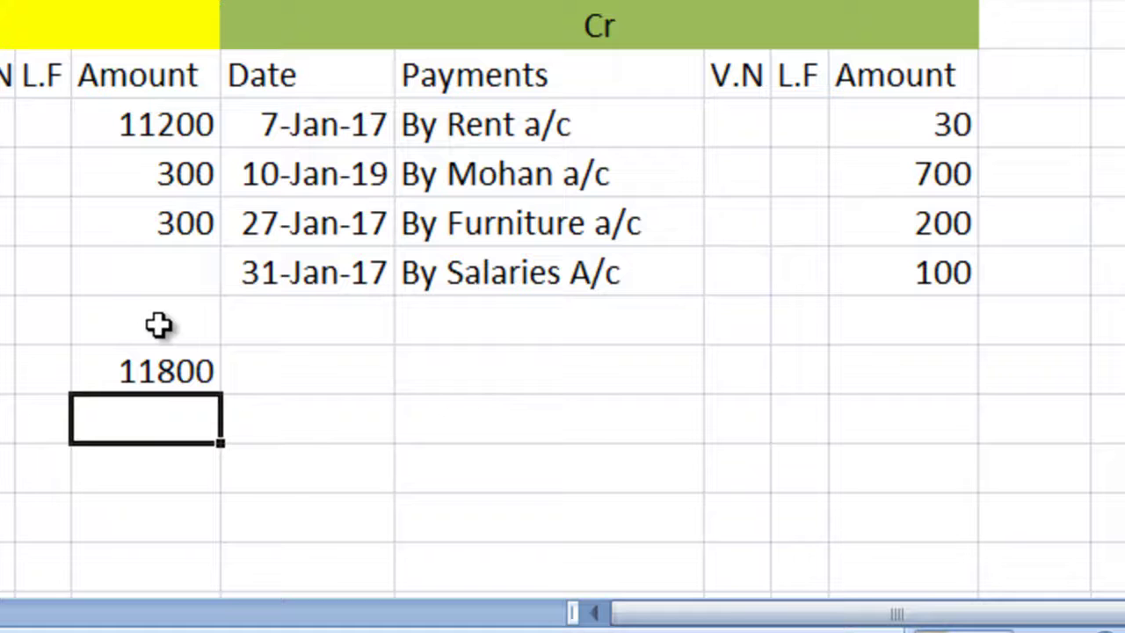
- Enter 11800 as the Cr side total in cell J10
left_click(860, 385)
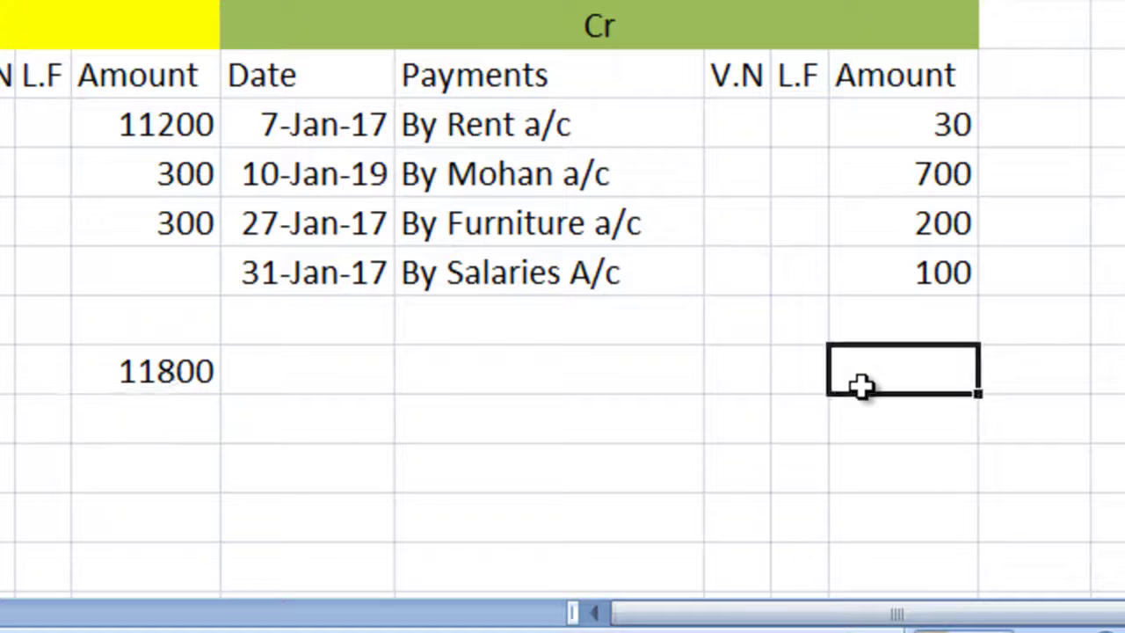
type("11")
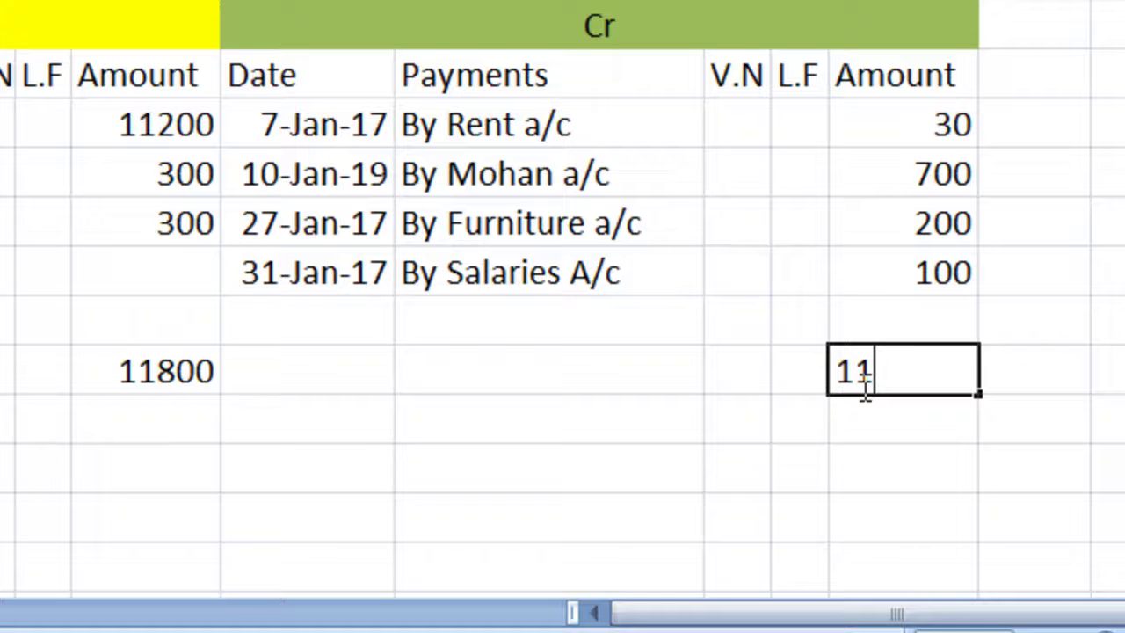
type("800")
key("Return")
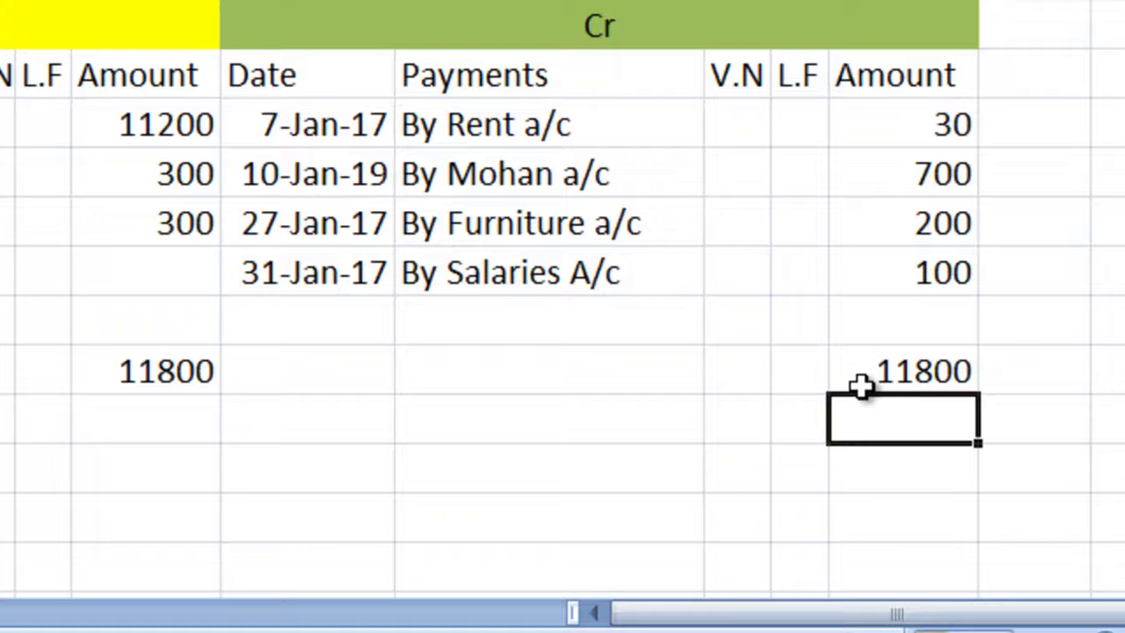
- Calculate the closing cash balance in J9 by subtracting the payments from the Dr total with =E10-sum(J5:J8)
left_click(917, 320)
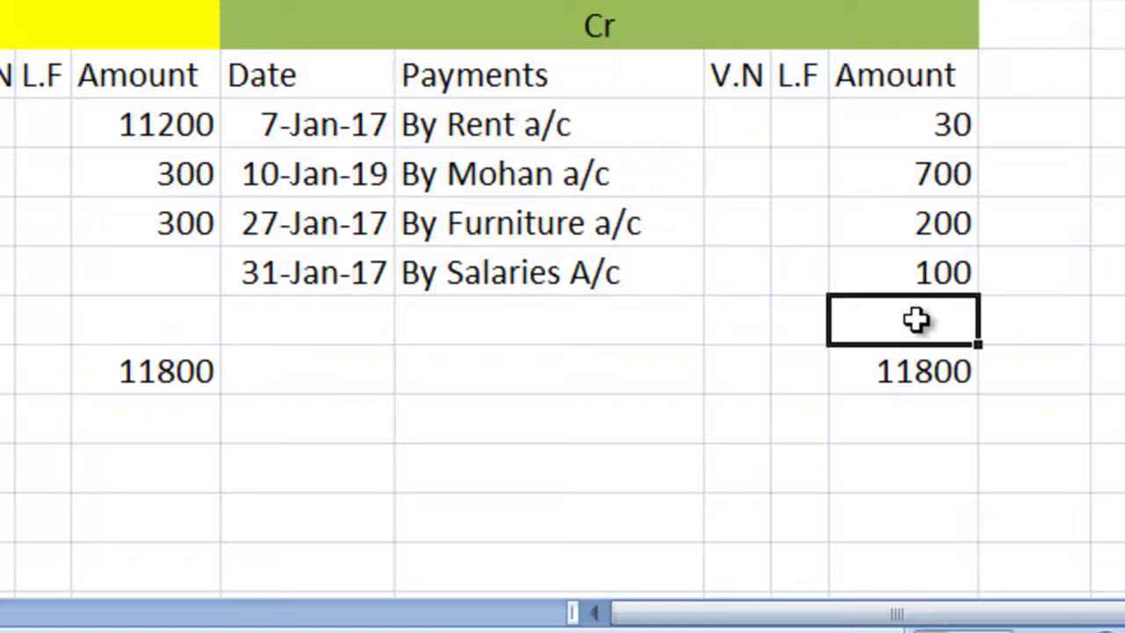
type("=")
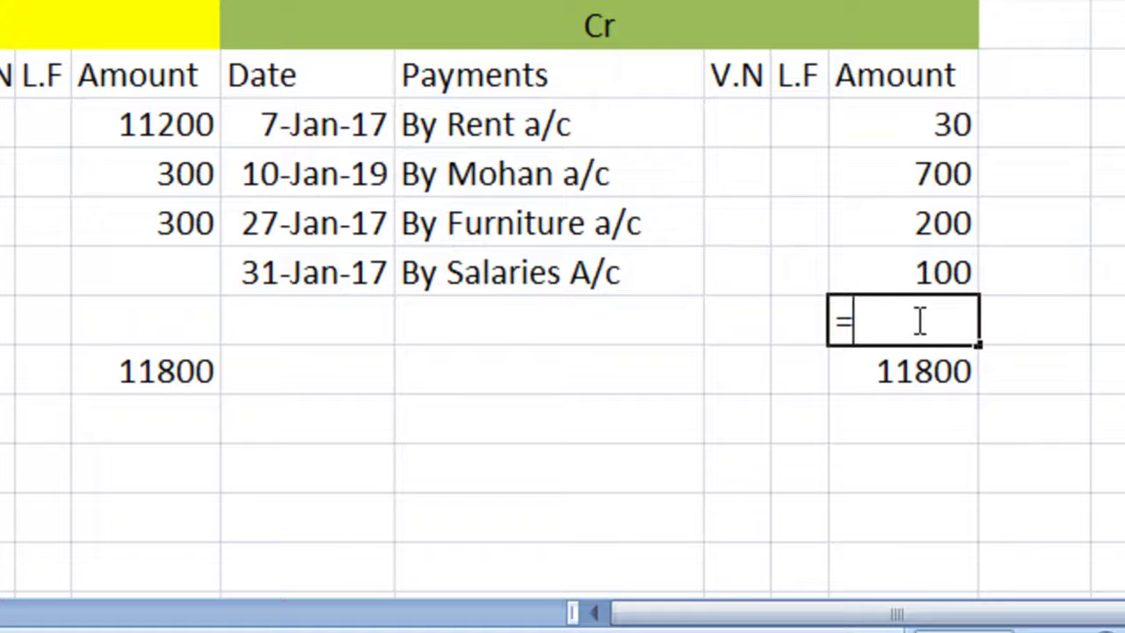
left_click(150, 375)
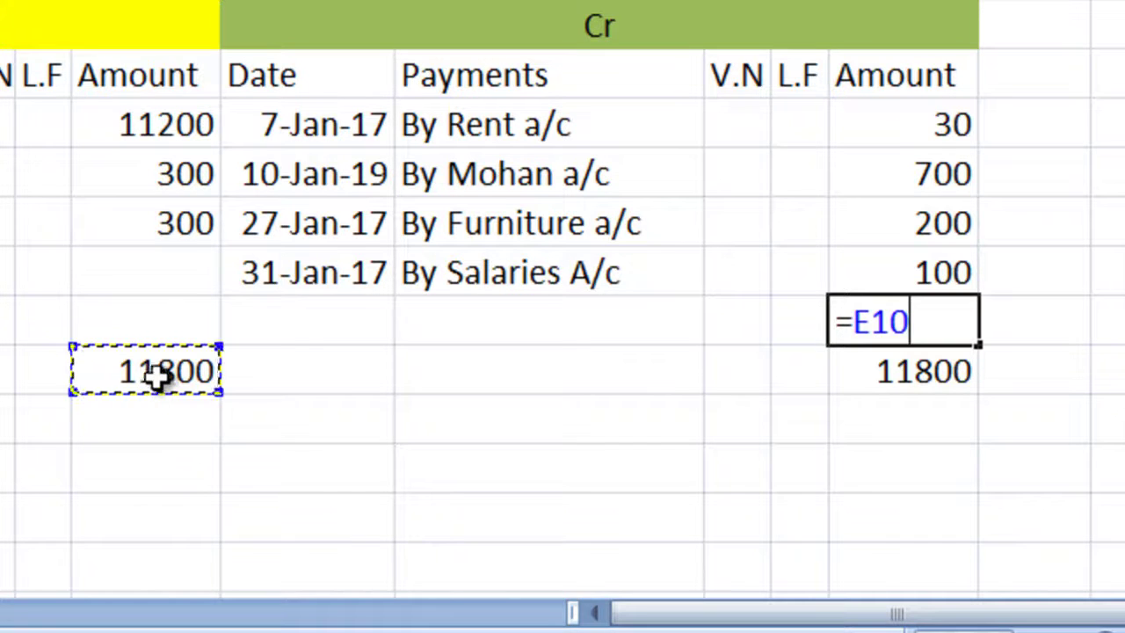
type("-")
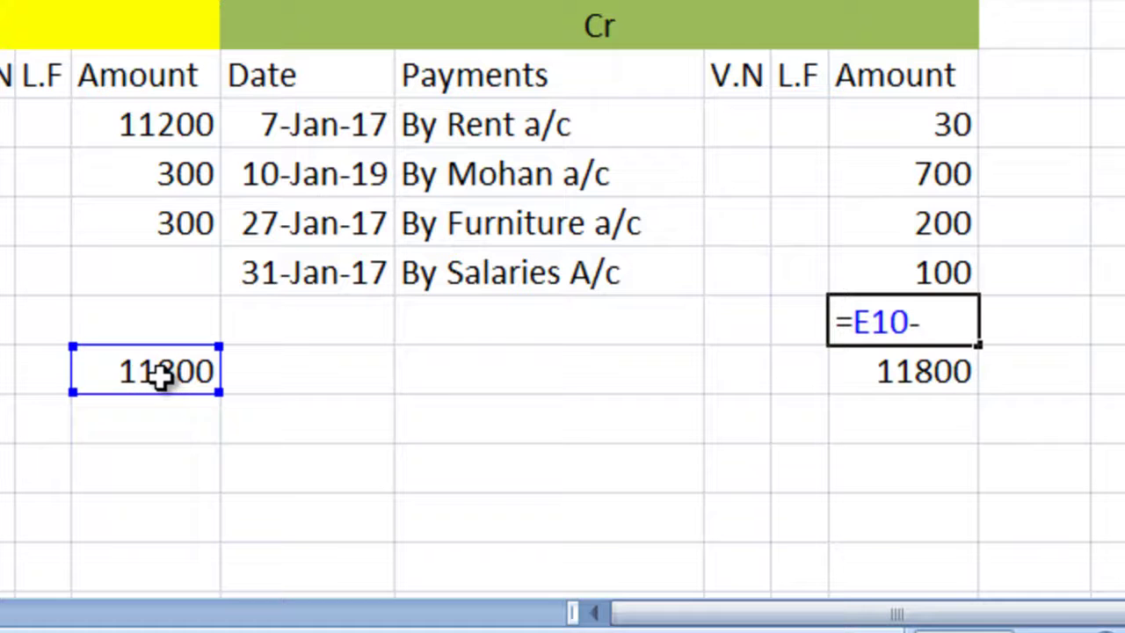
type("su")
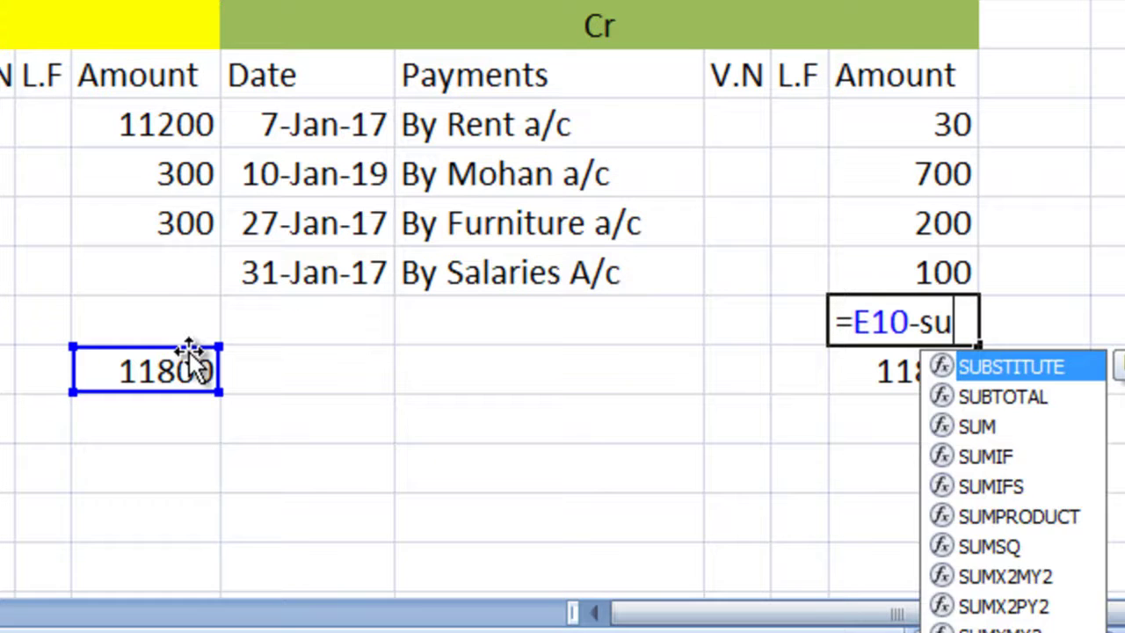
type("m(")
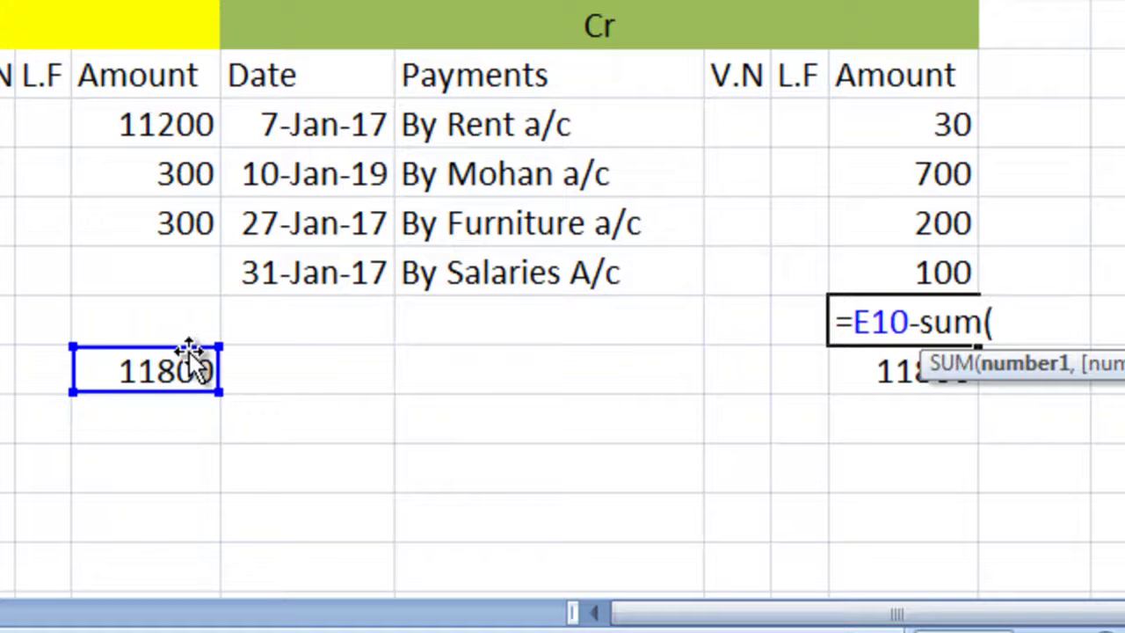
left_click_drag(891, 120, 921, 266)
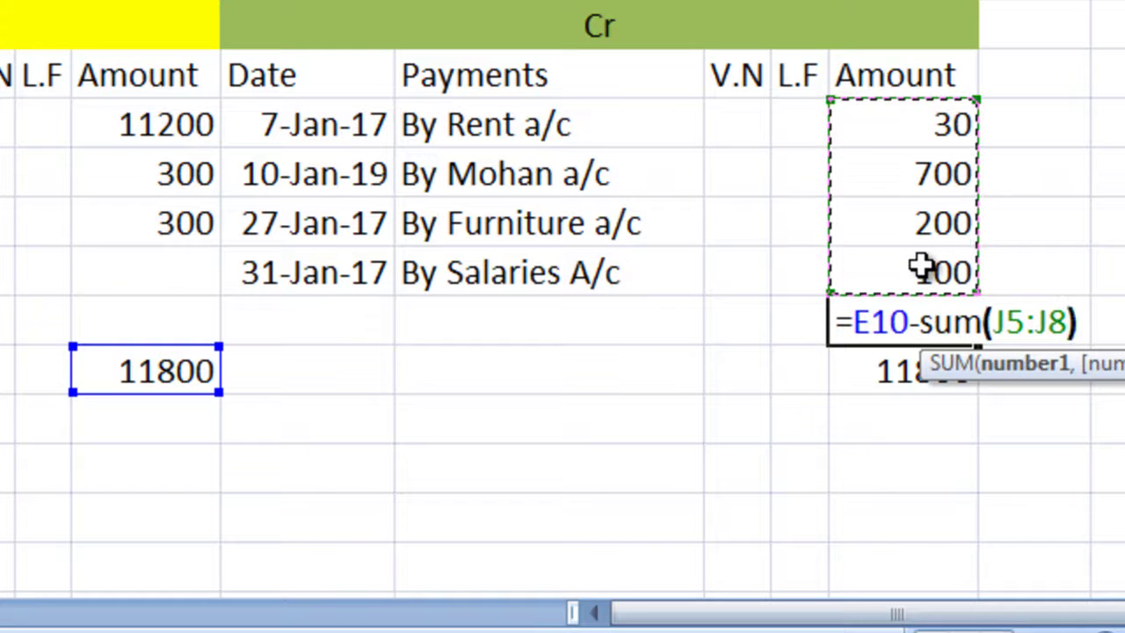
type(")")
key("Return")
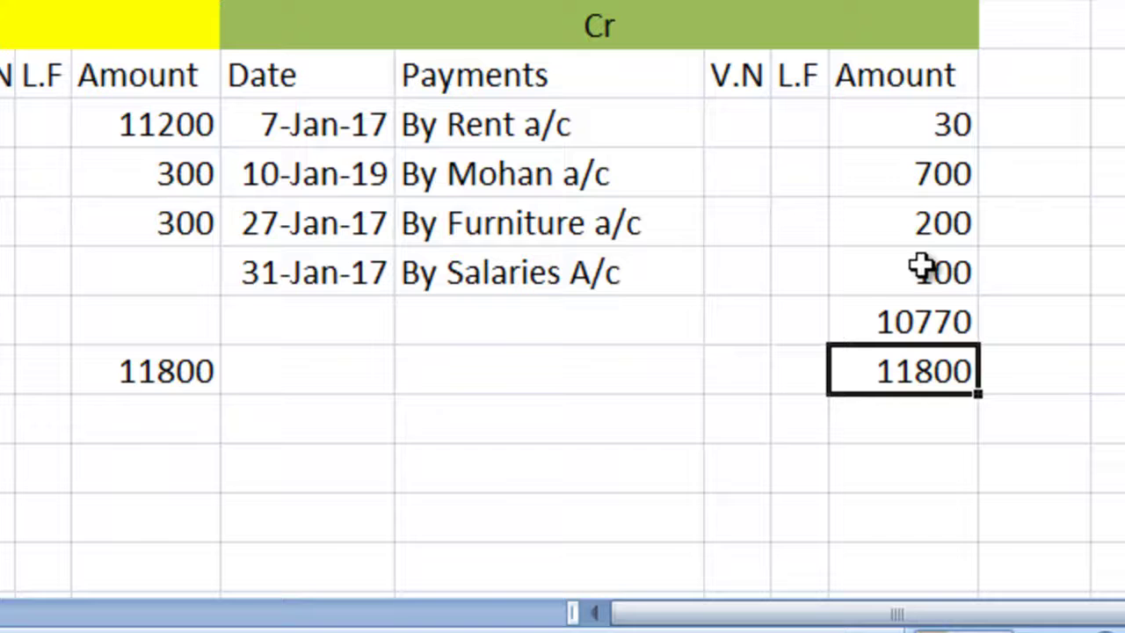
- Label the closing balance row by entering "By bal c/d" as the payment in cell G9
left_click(889, 321)
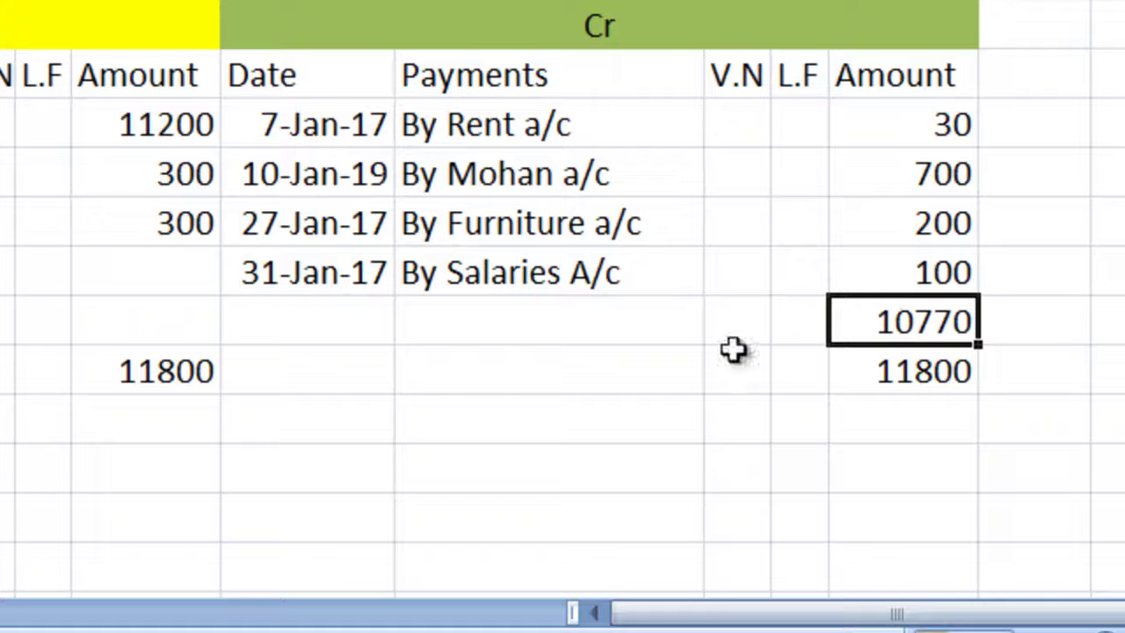
left_click(515, 321)
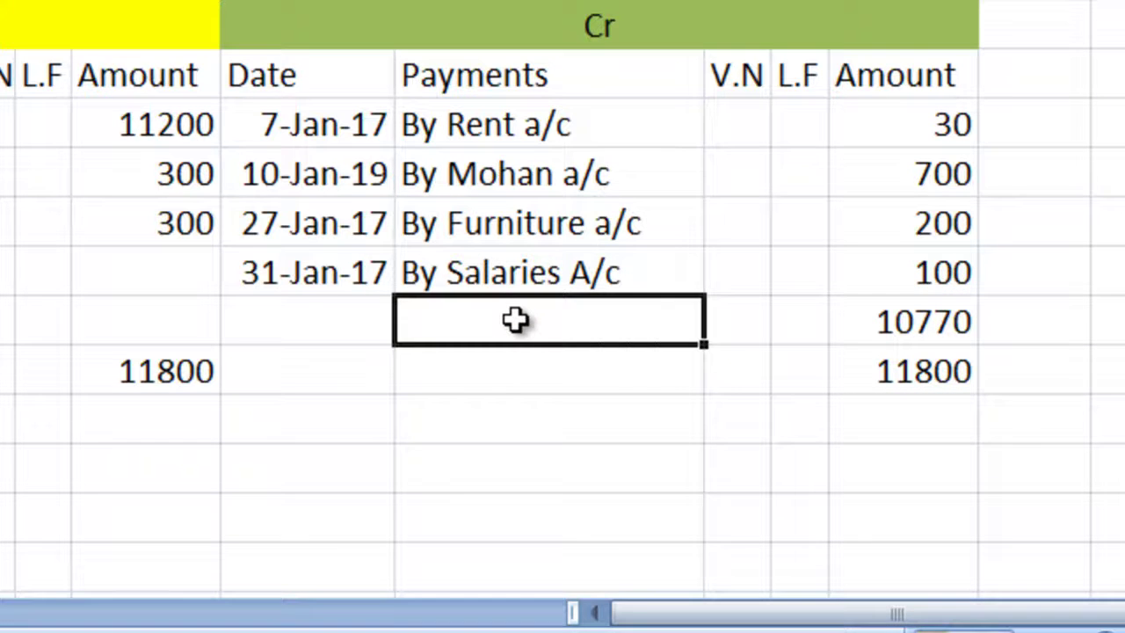
type("By ")
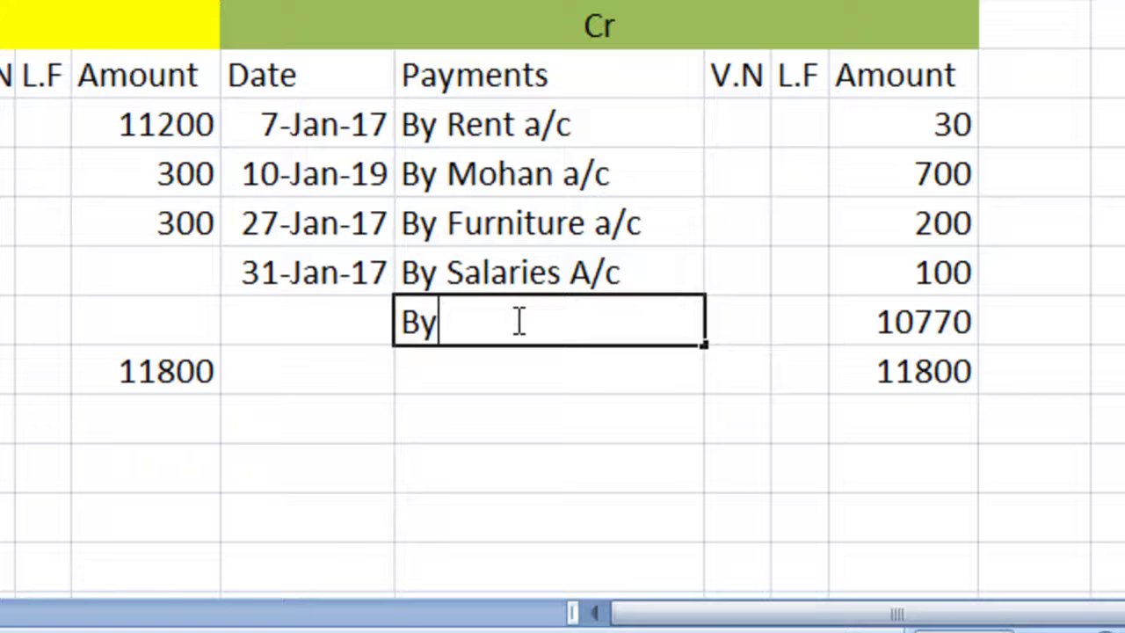
type("bal c")
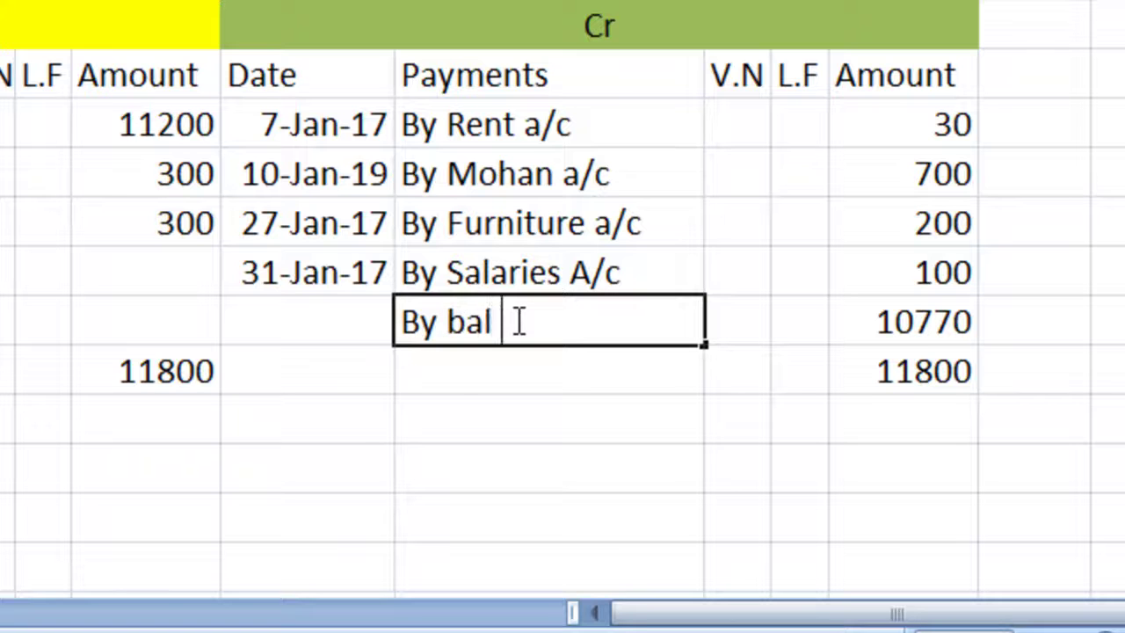
type("/d")
key("Return")
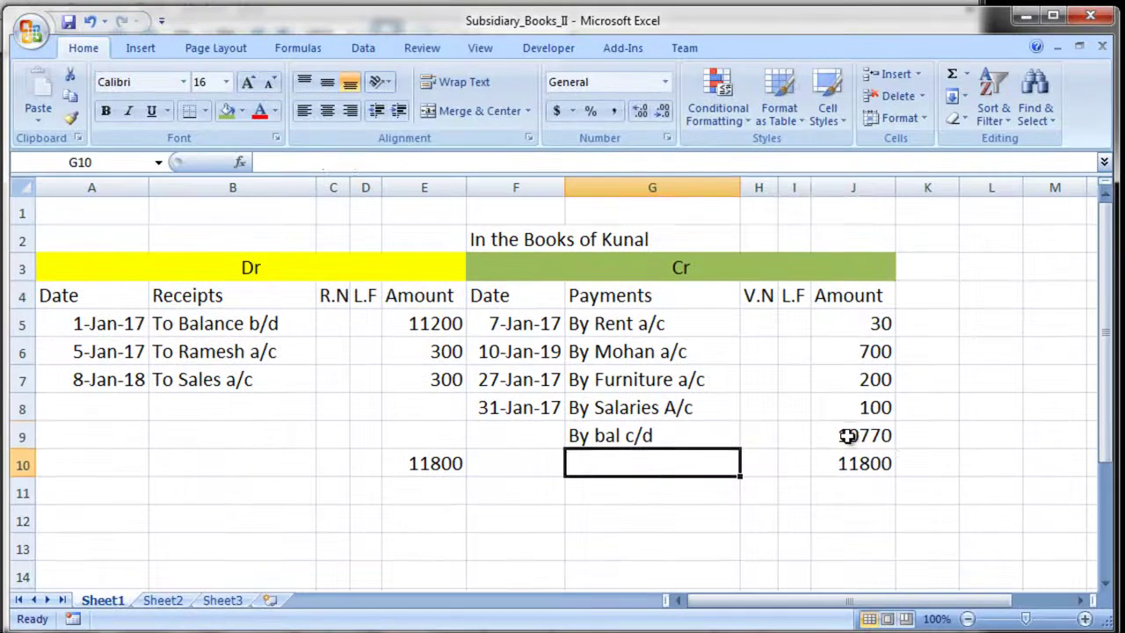
- Highlight the closing balance amount in J9 with a yellow fill
left_click(849, 428)
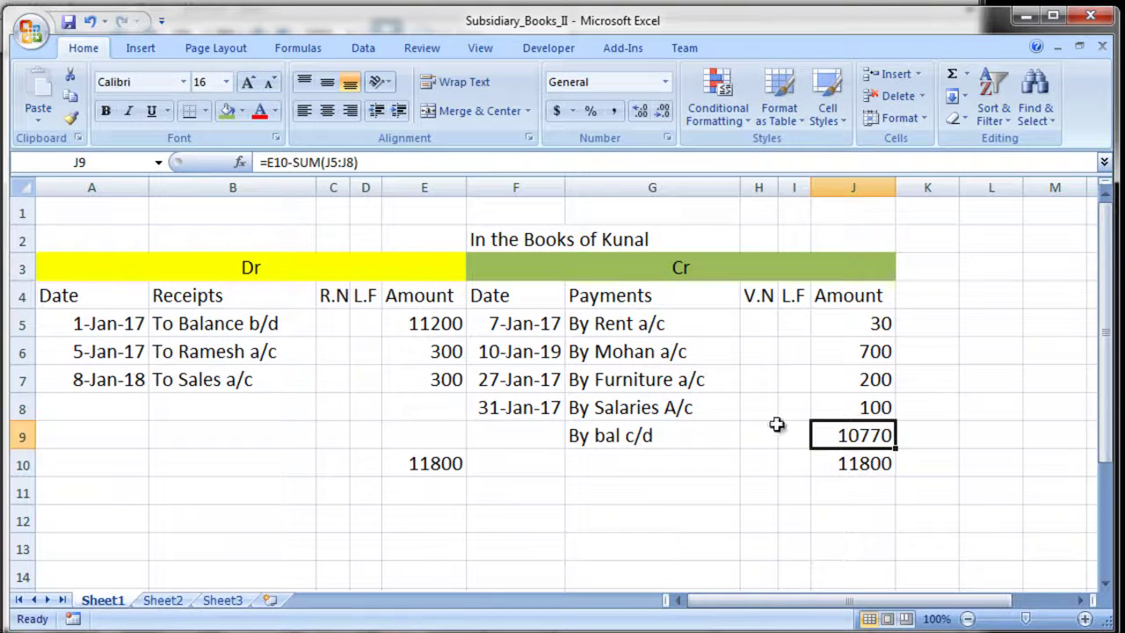
left_click(242, 111)
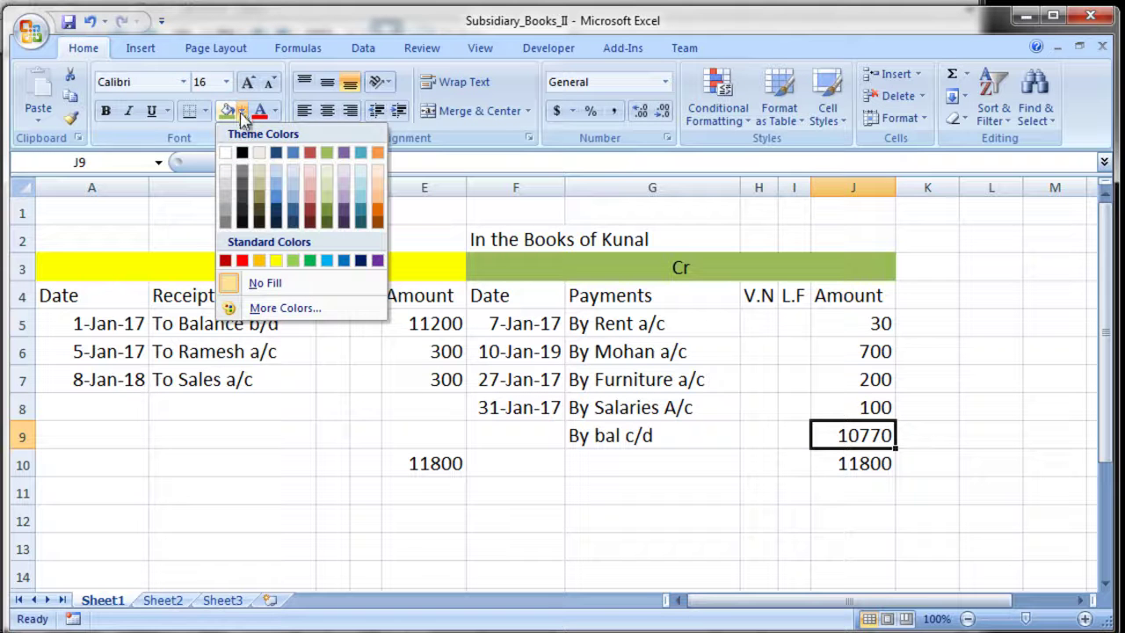
left_click(276, 261)
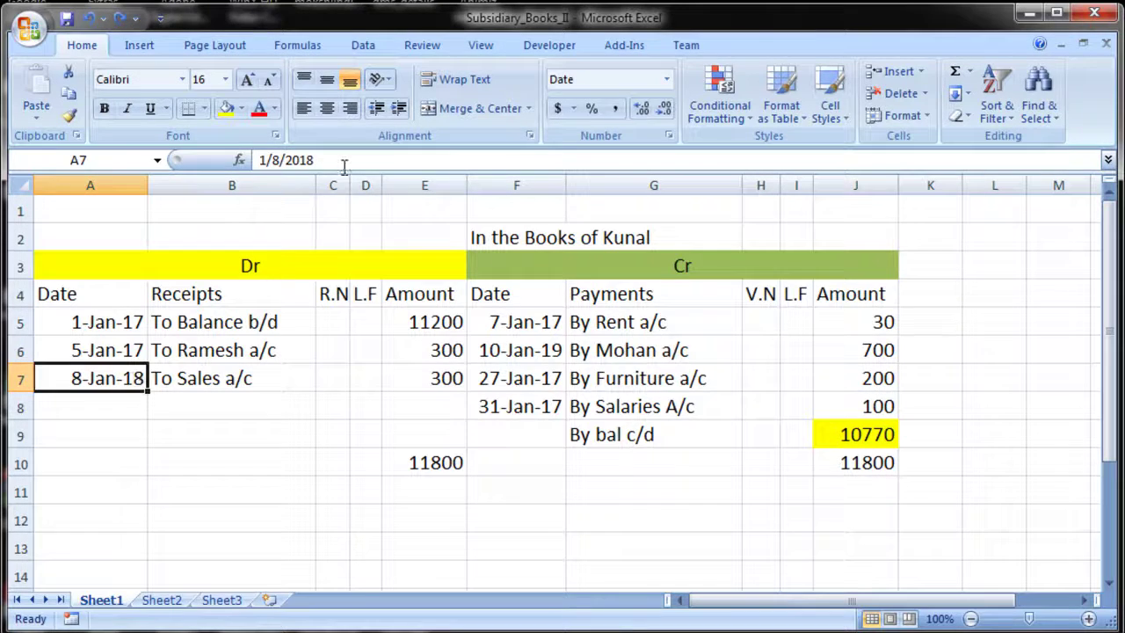
- Correct the year of the sales receipt date in A7 so it reads 1/8/2017
left_click(347, 163)
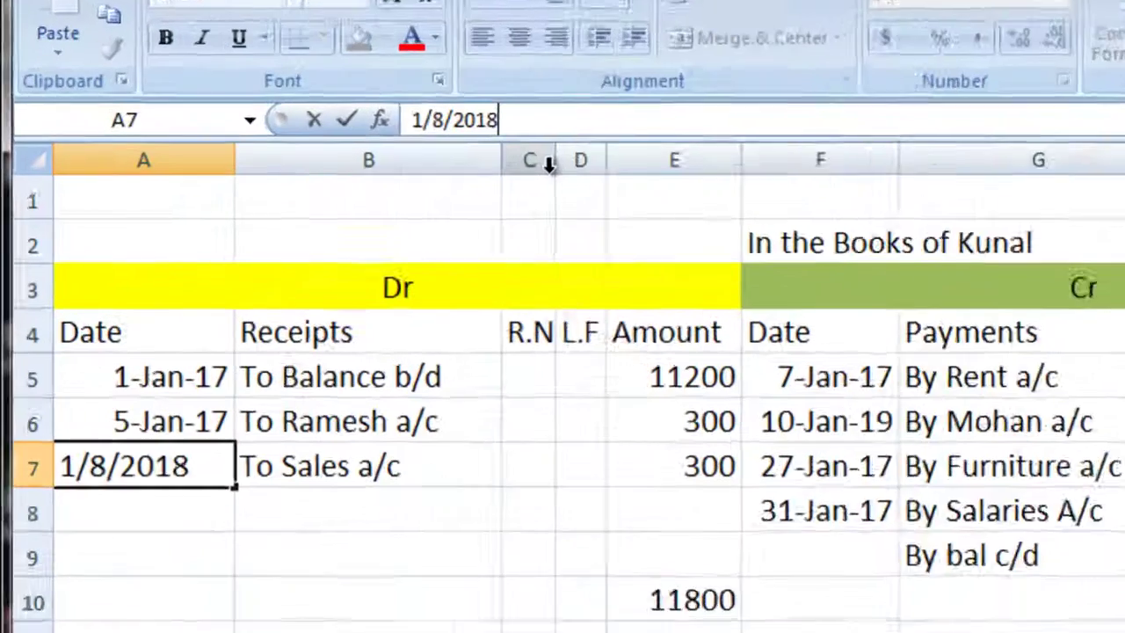
key("BackSpace")
type("7")
key("Return")
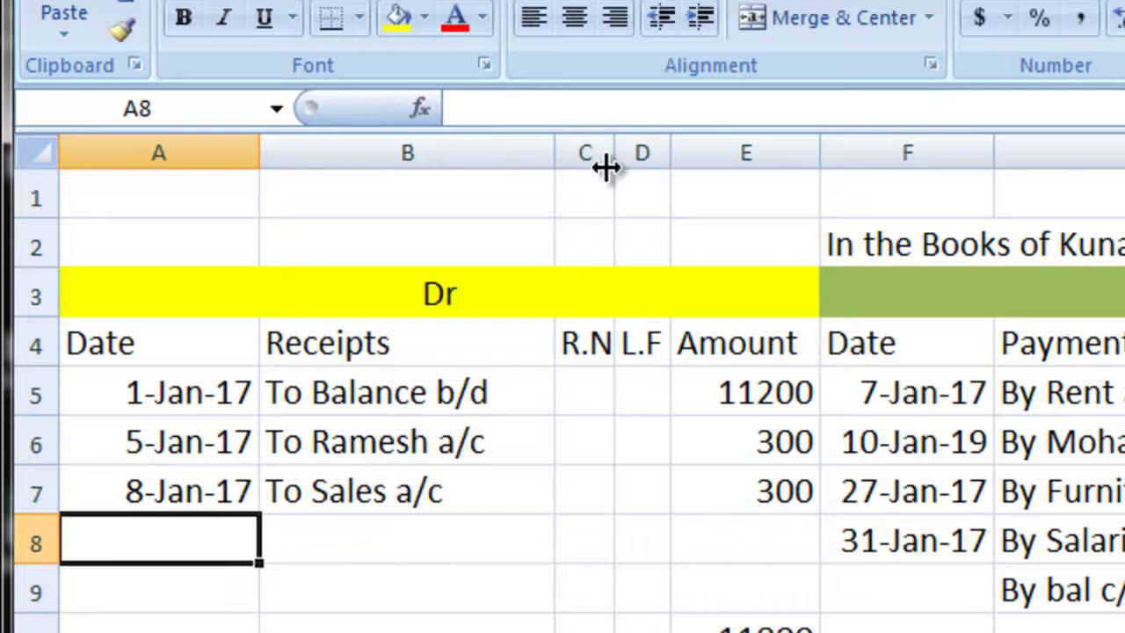
- Correct the year of the Mohan payment date in F6 so it reads 1/10/2017
left_click(909, 442)
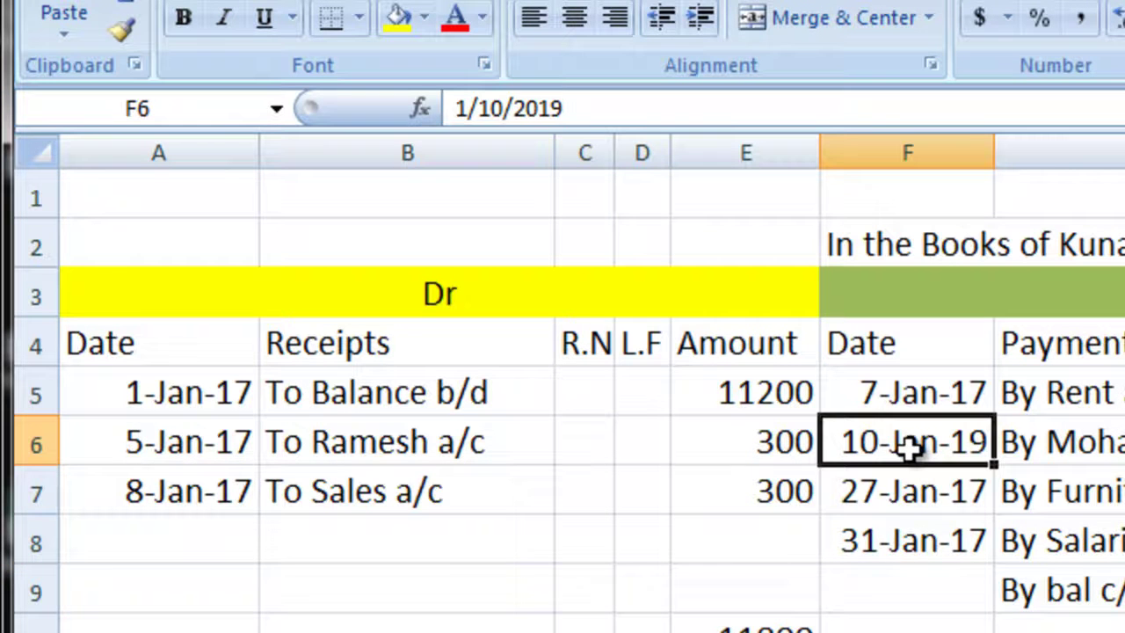
left_click(607, 111)
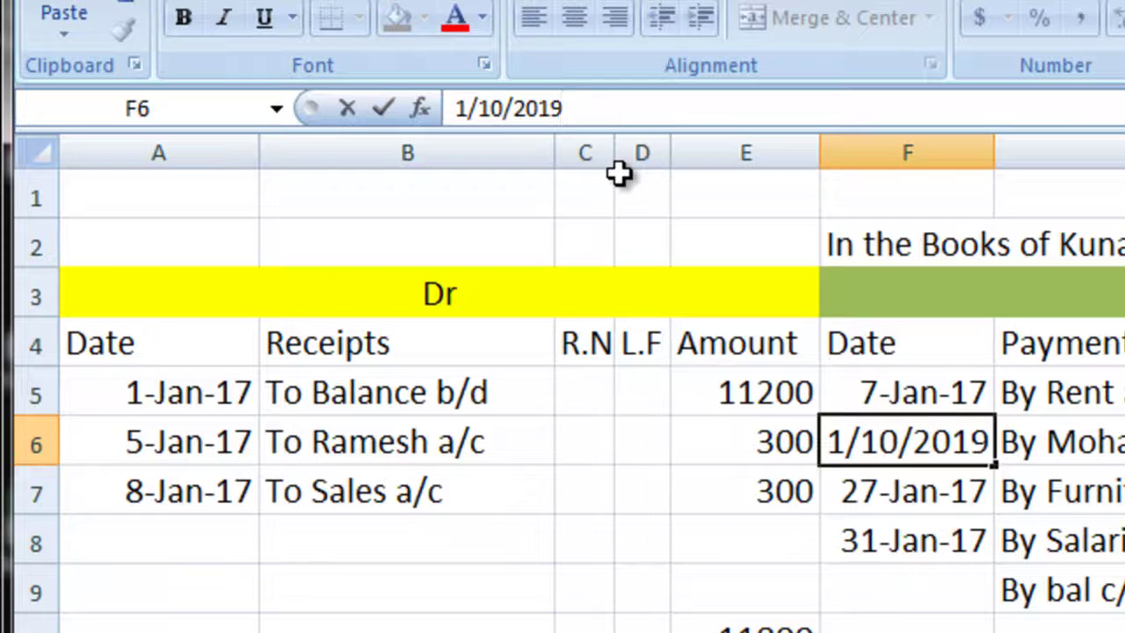
key("BackSpace")
type("7")
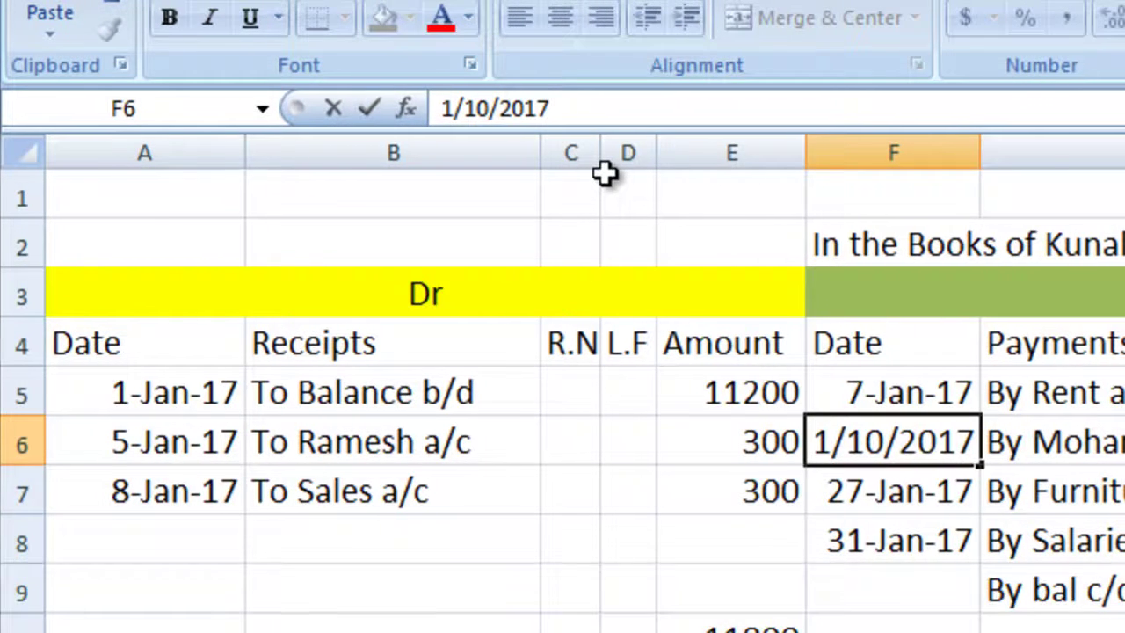
key("Return")
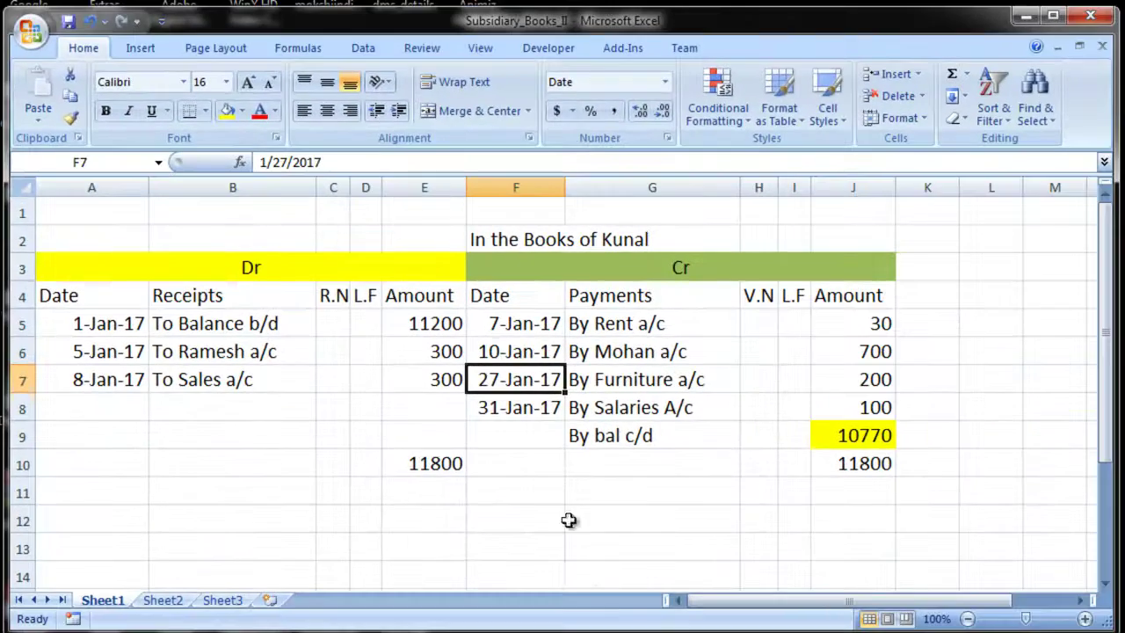